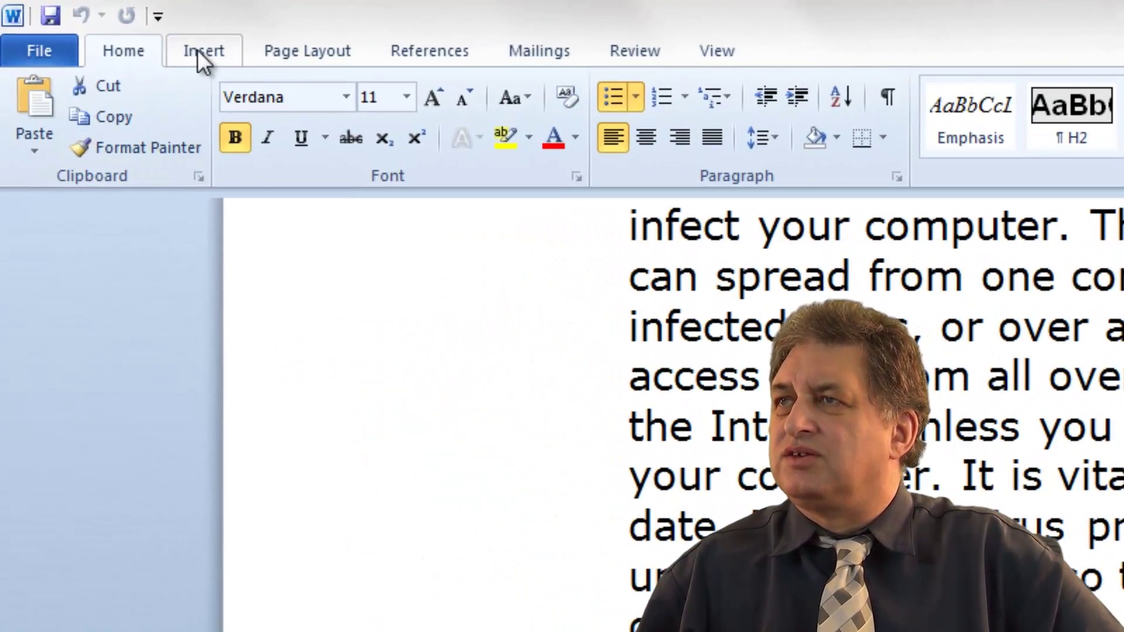
Step: Add a bookmark named MoreInfomation to the selected "More Information:" heading and deselect the heading
click(199, 51)
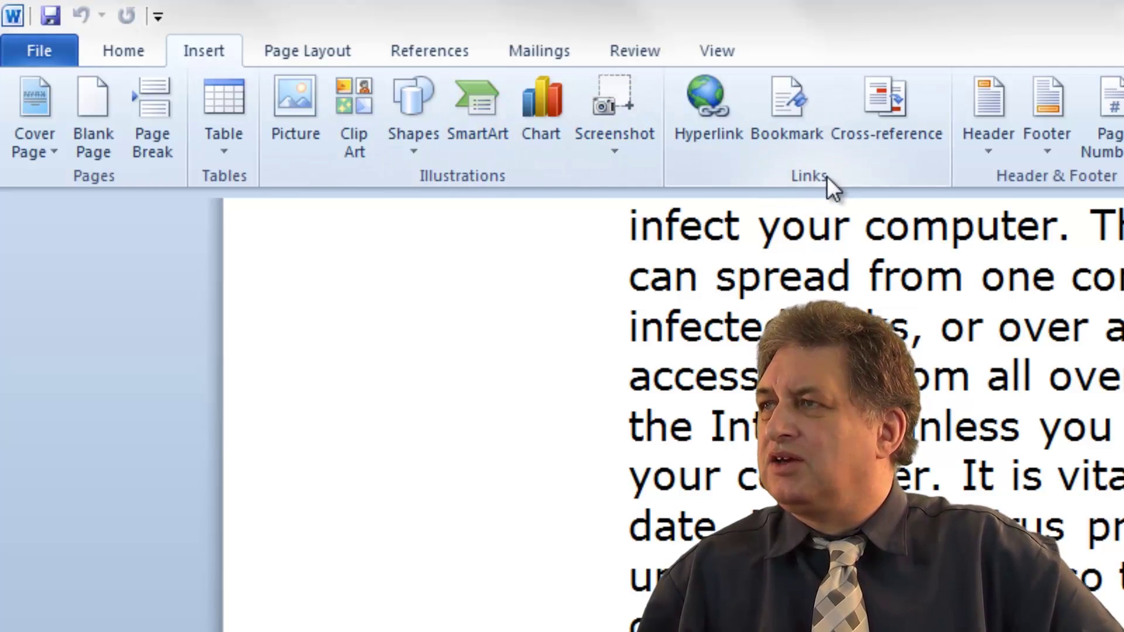
click(787, 111)
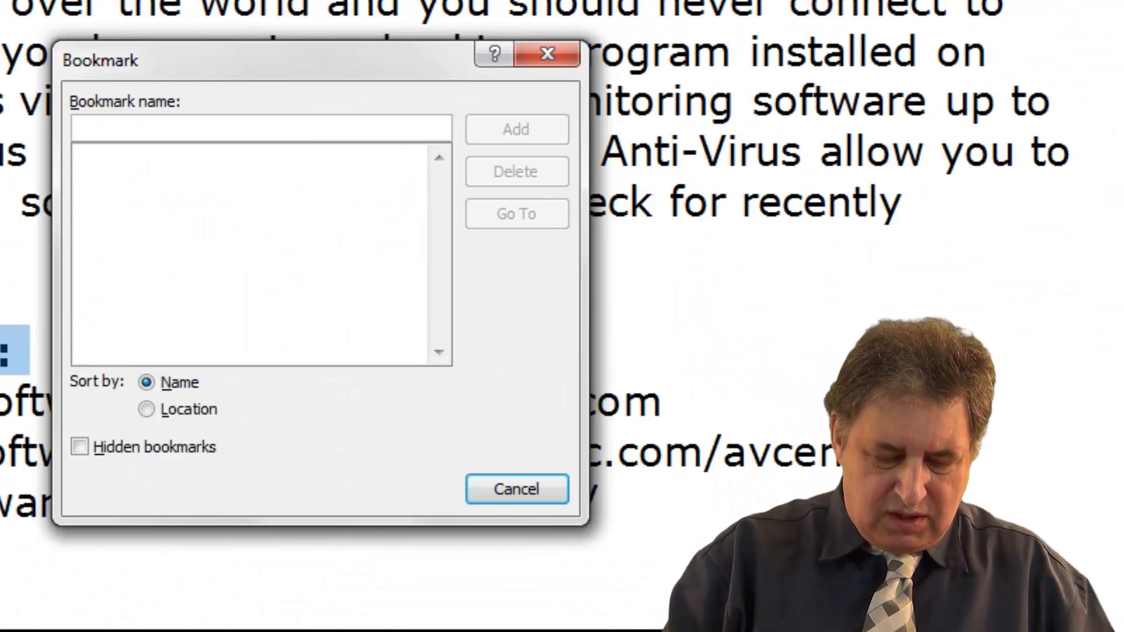
text(More)
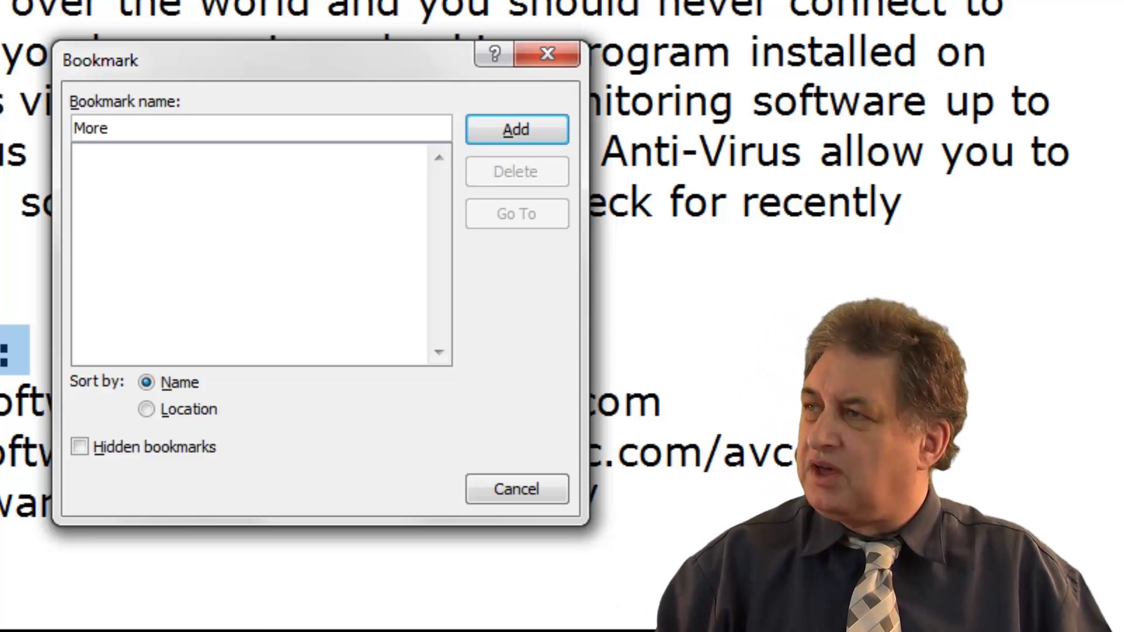
text(In)
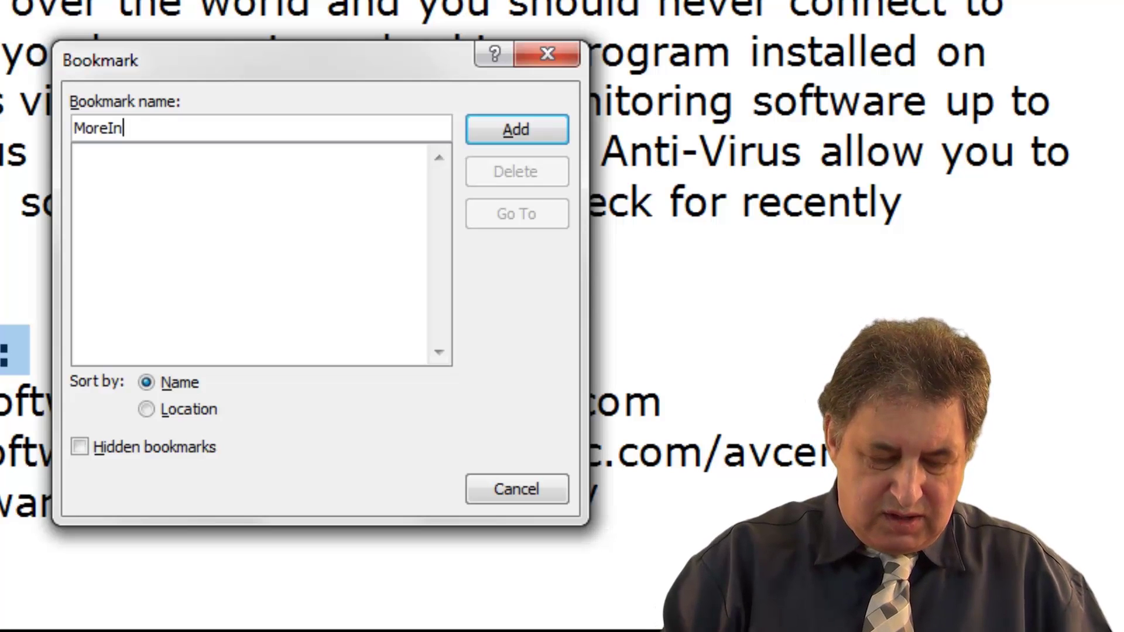
text(ofmation)
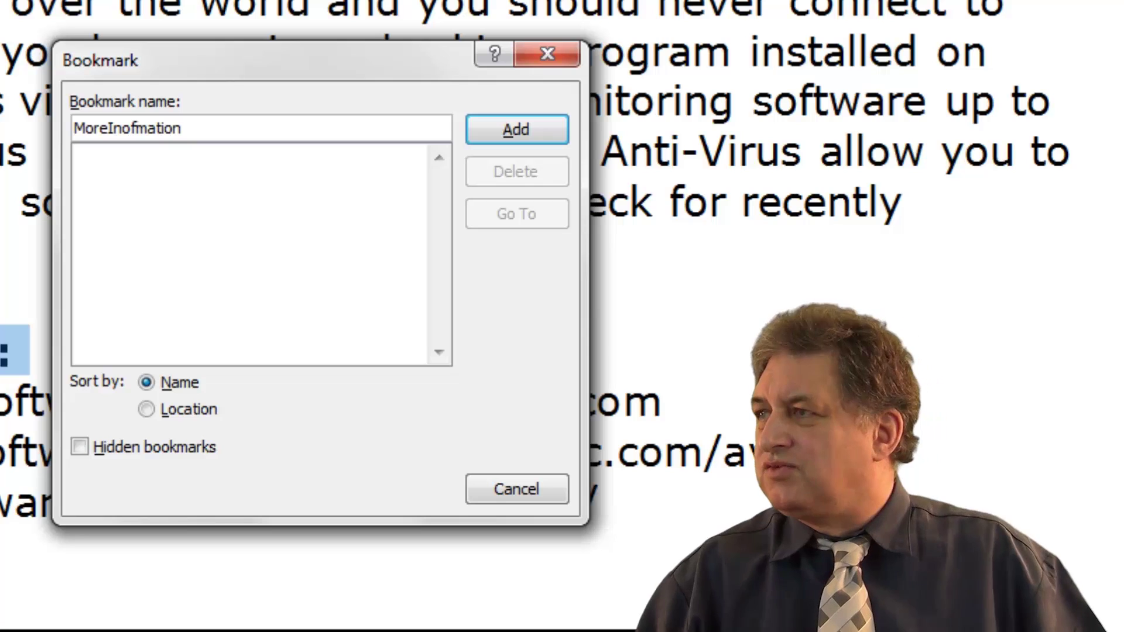
key(BackSpace)
key(BackSpace)
key(BackSpace)
key(BackSpace)
key(BackSpace)
key(BackSpace)
key(BackSpace)
key(BackSpace)
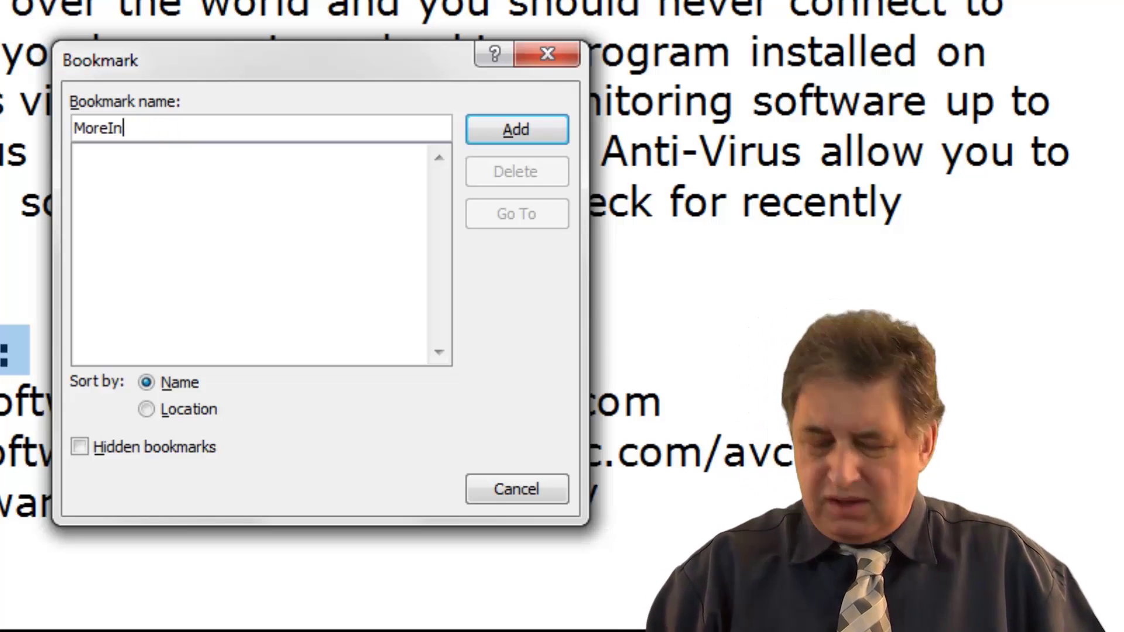
text(foma)
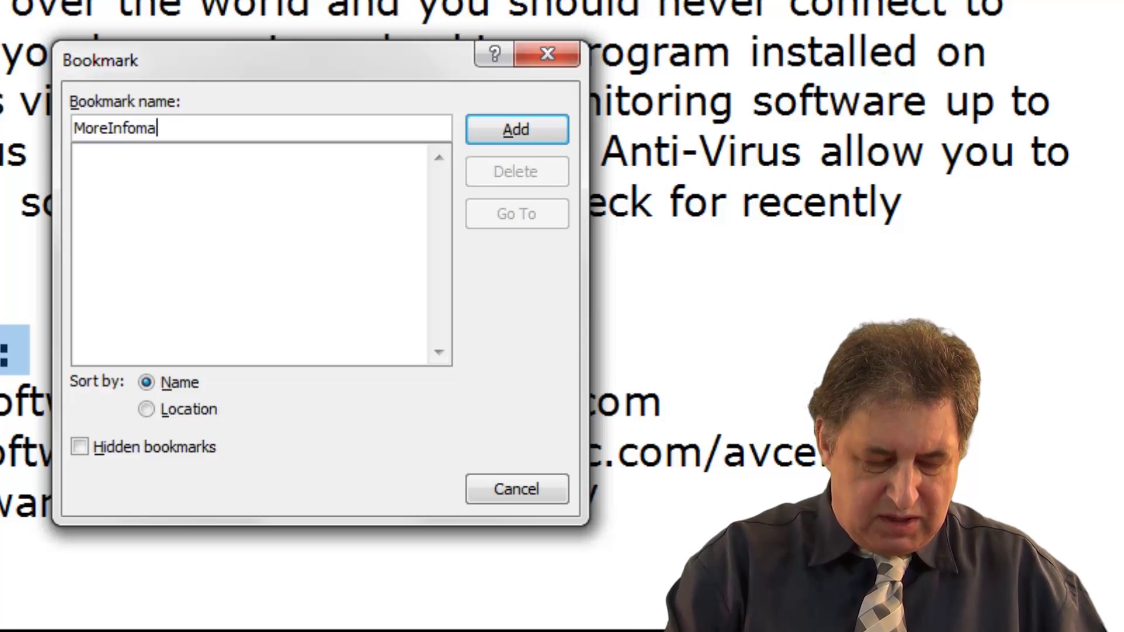
text(tion)
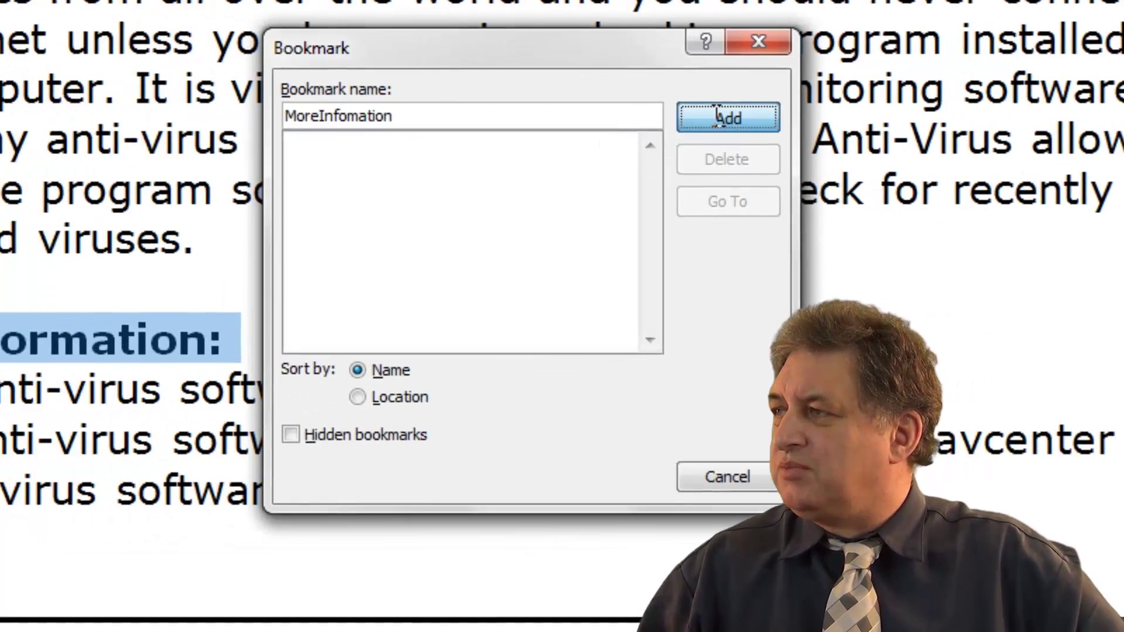
click(504, 129)
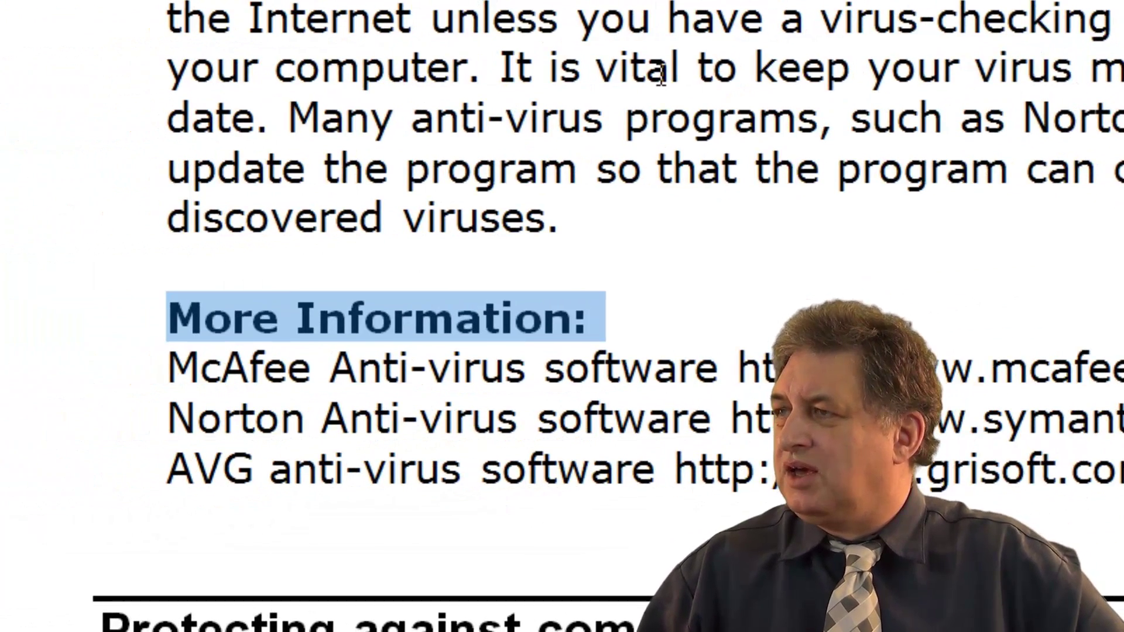
click(662, 74)
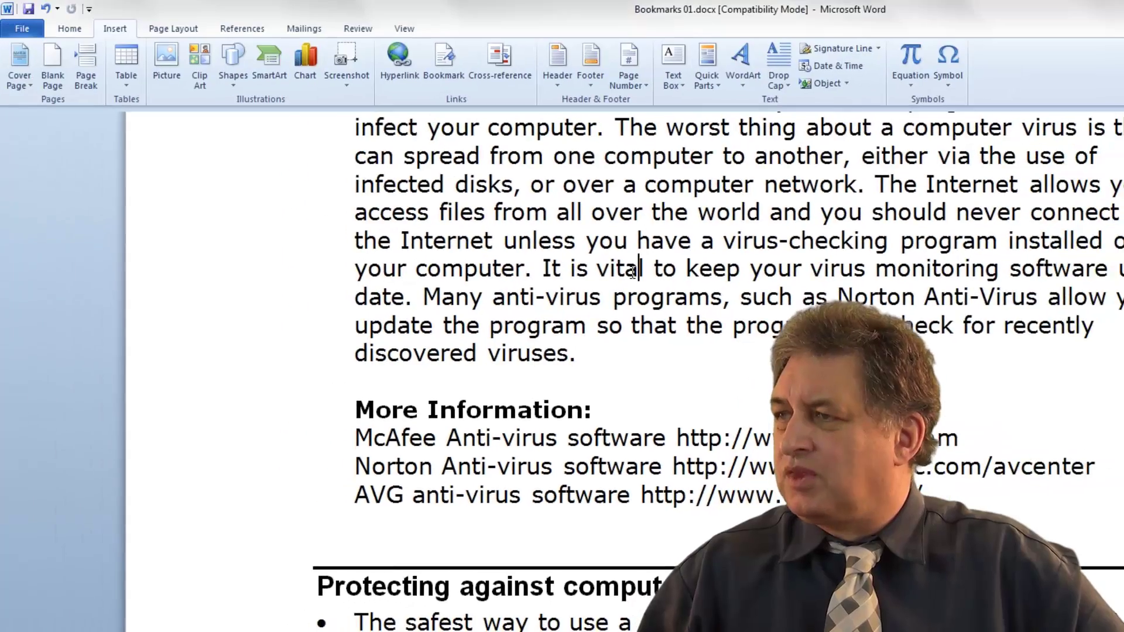
Step: Add a bookmark named Limitations to the word "limitations" in the heading "The limitations of anti-virus software"
scroll(632, 272, down, 3)
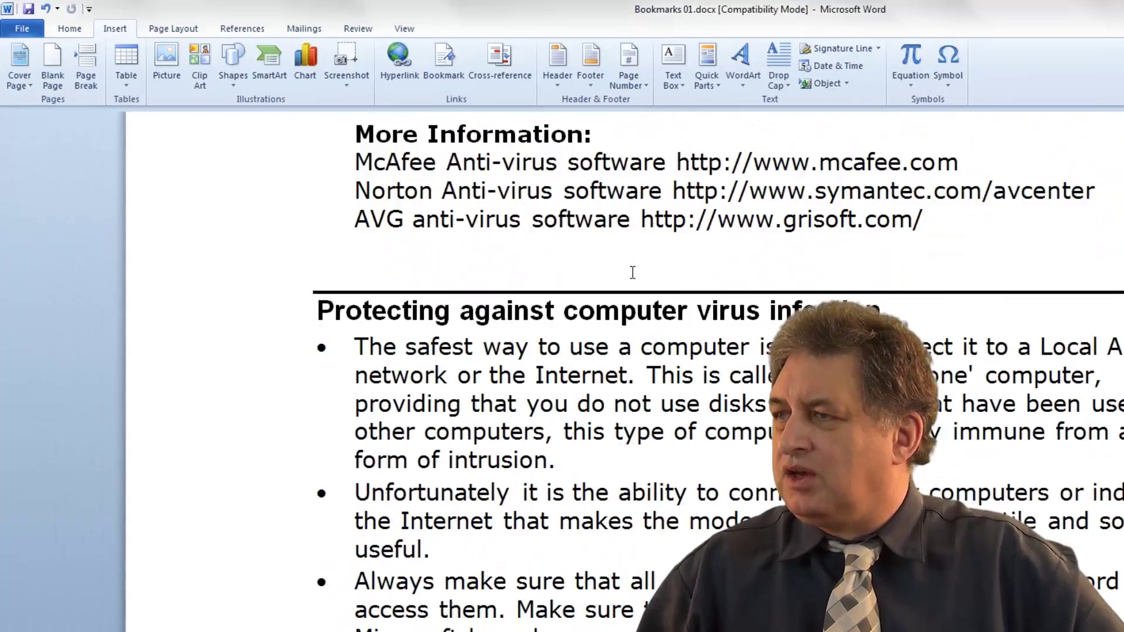
scroll(633, 272, down, 15)
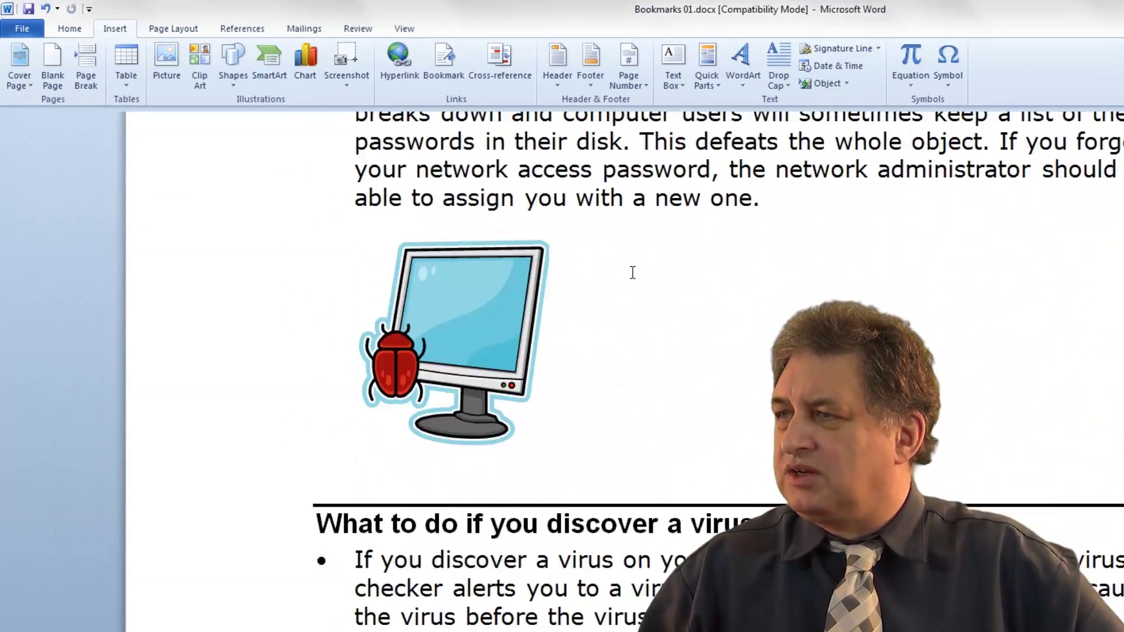
scroll(632, 273, down, 10)
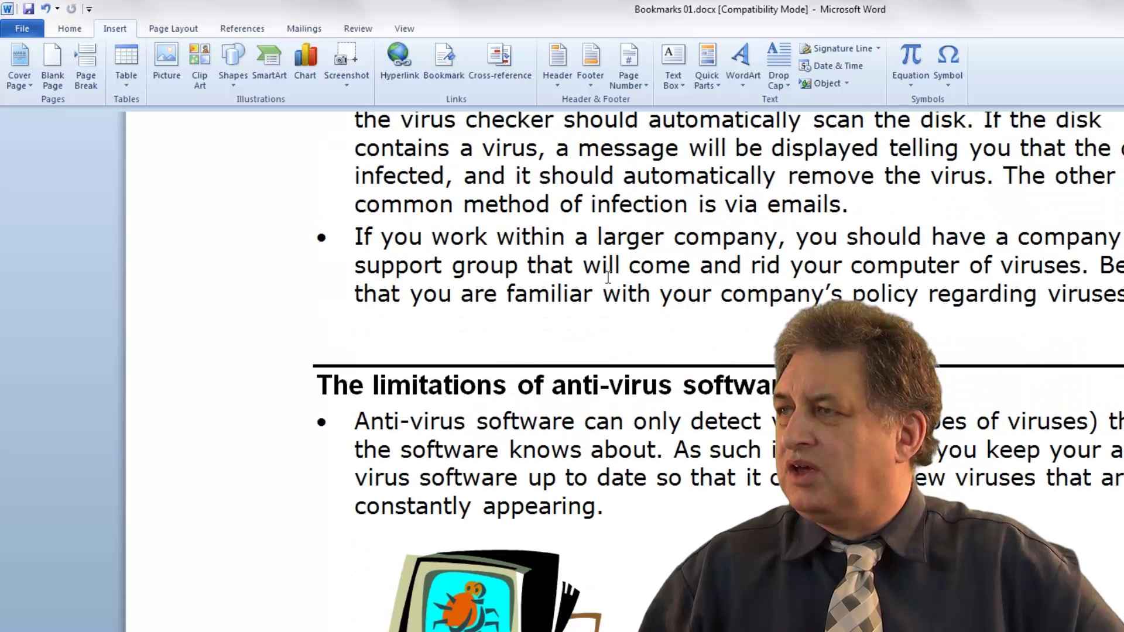
double_click(401, 384)
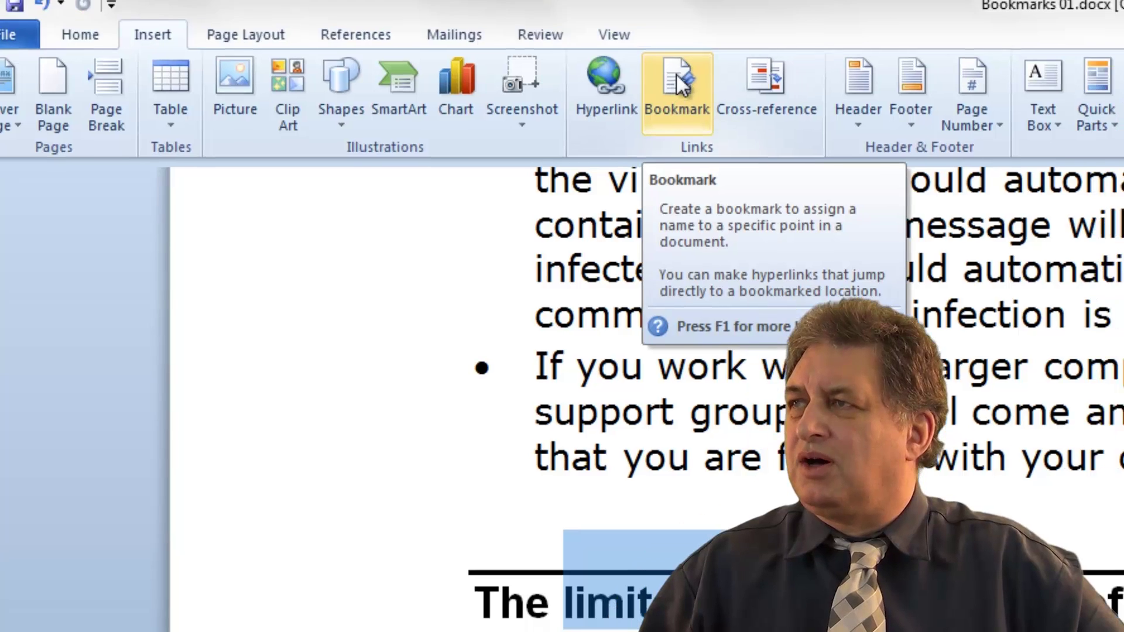
click(709, 97)
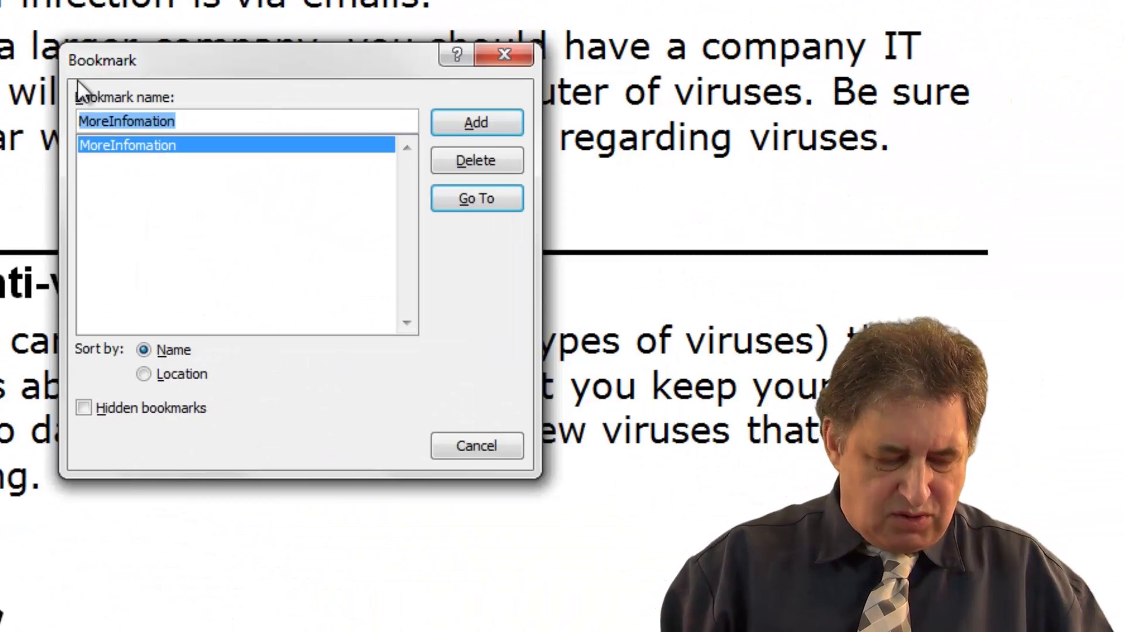
text(Im)
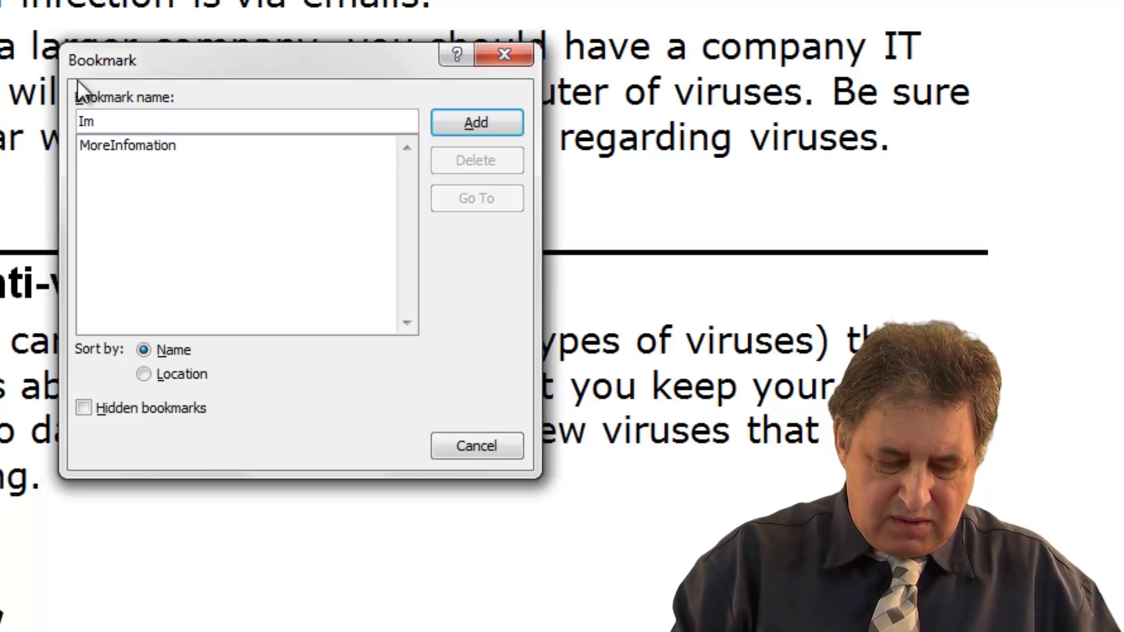
text(itation)
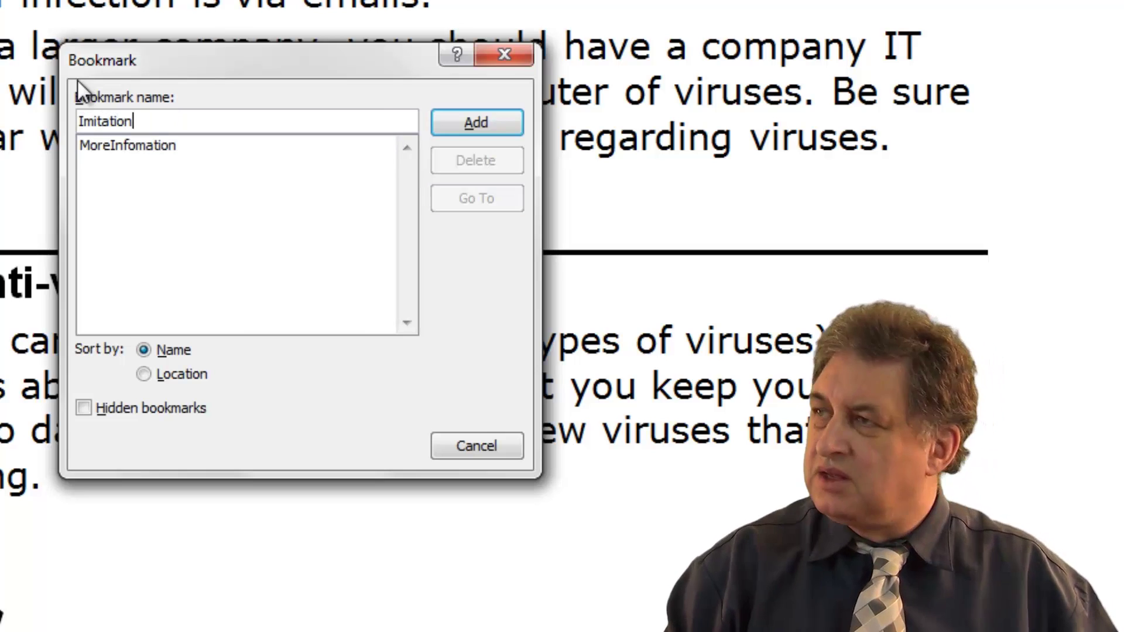
double_click(125, 122)
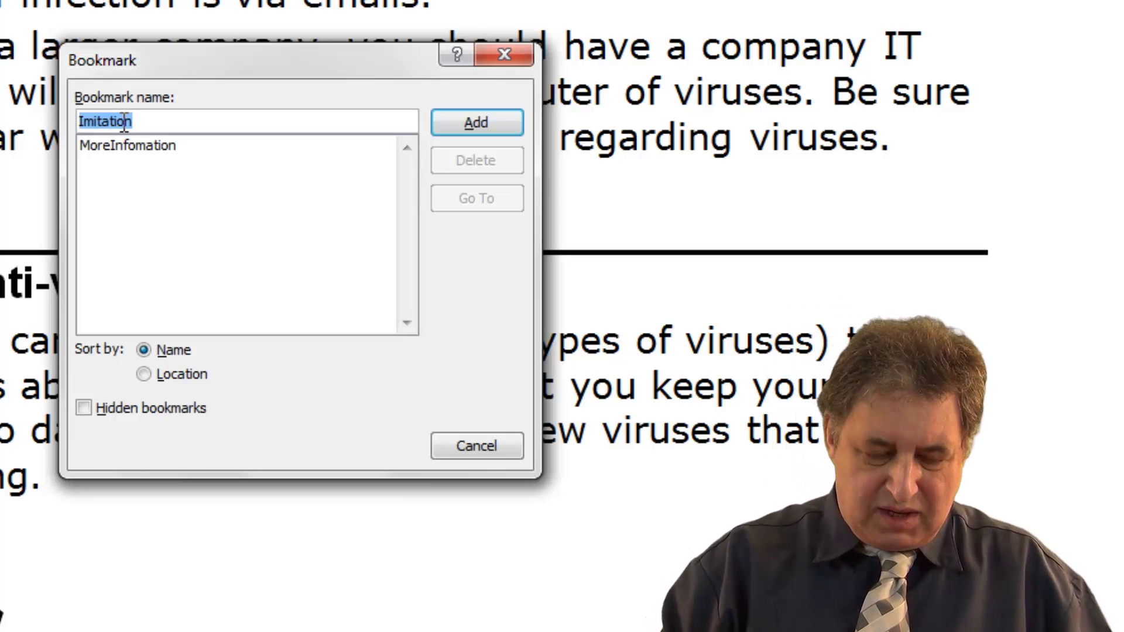
text(Limitation)
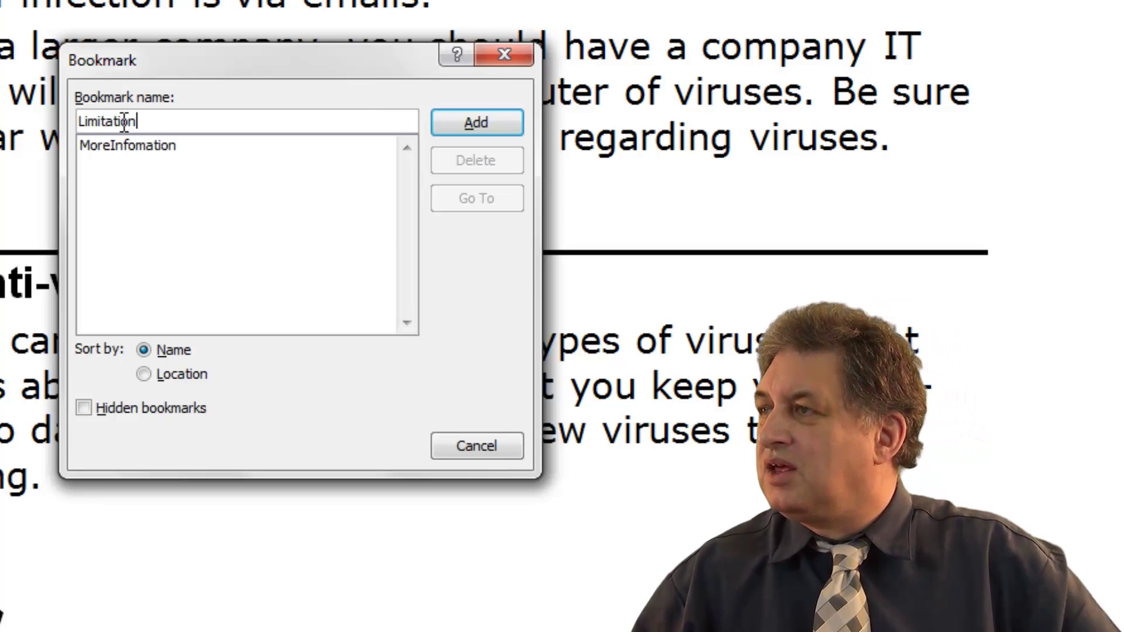
text(s)
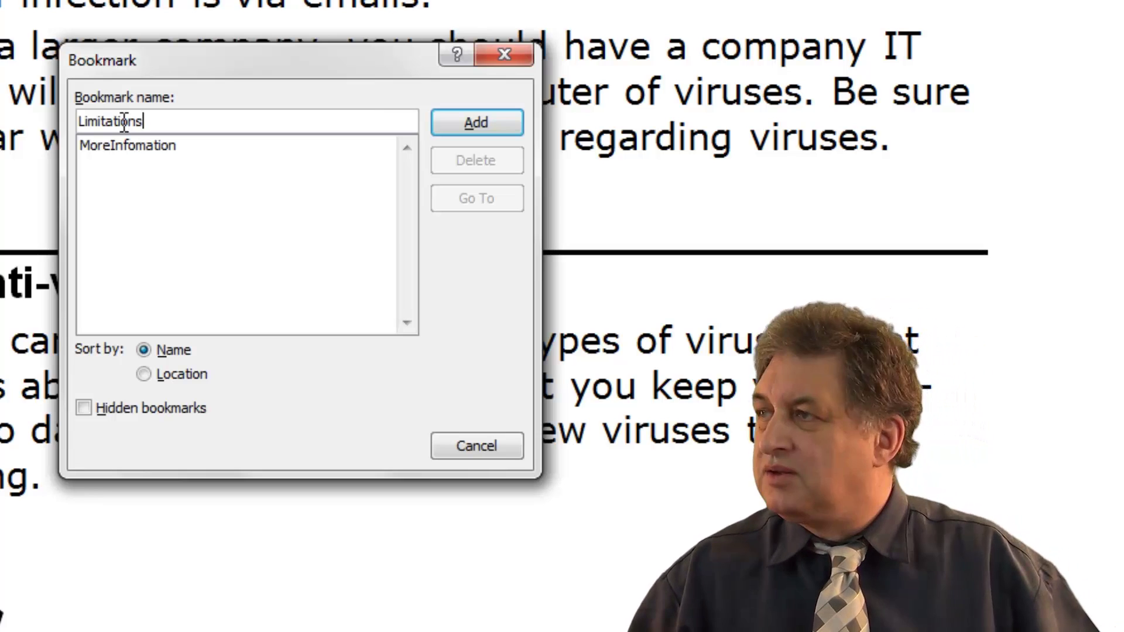
click(462, 121)
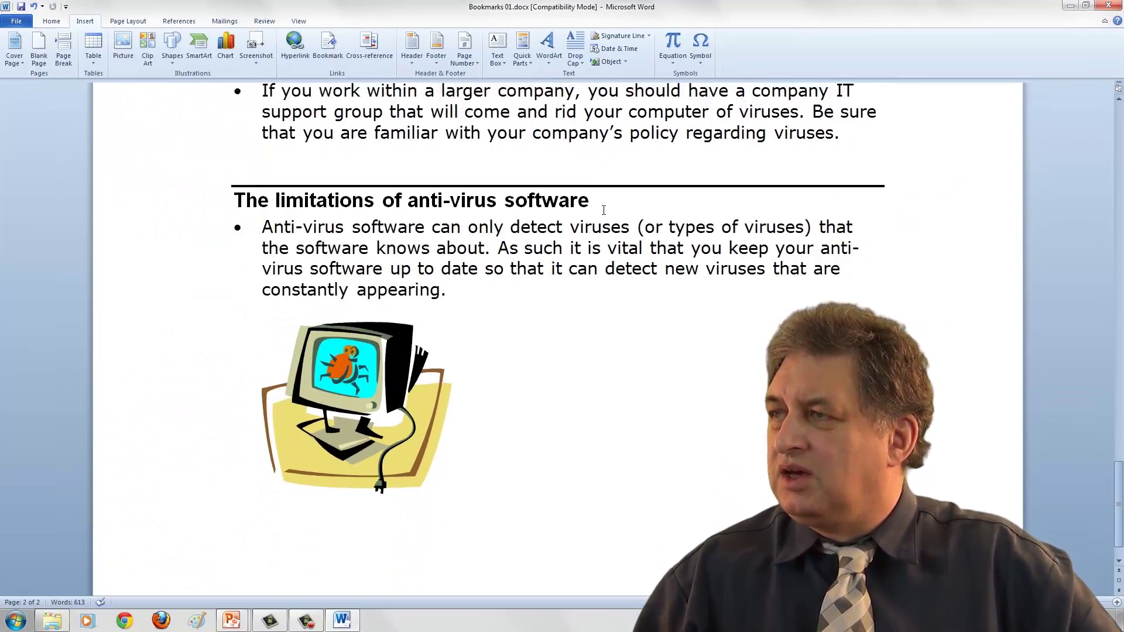
Step: Toggle the paragraph marks and other hidden formatting symbols on and off several times, leaving them hidden
scroll(462, 247, up, 2)
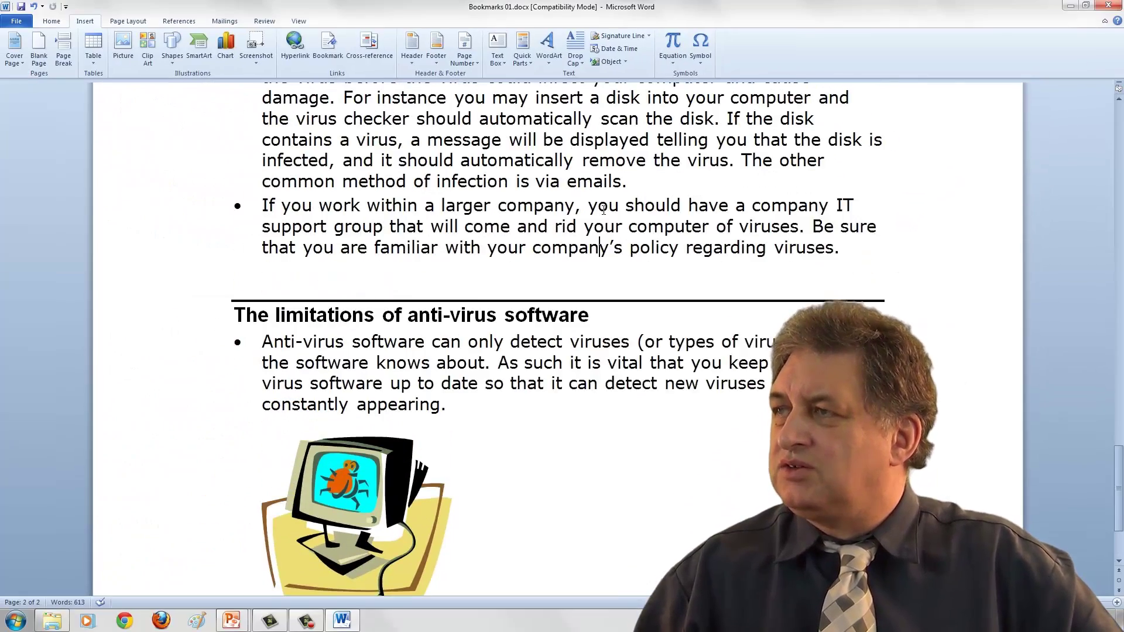
scroll(462, 247, down, 1)
scroll(603, 209, up, 2)
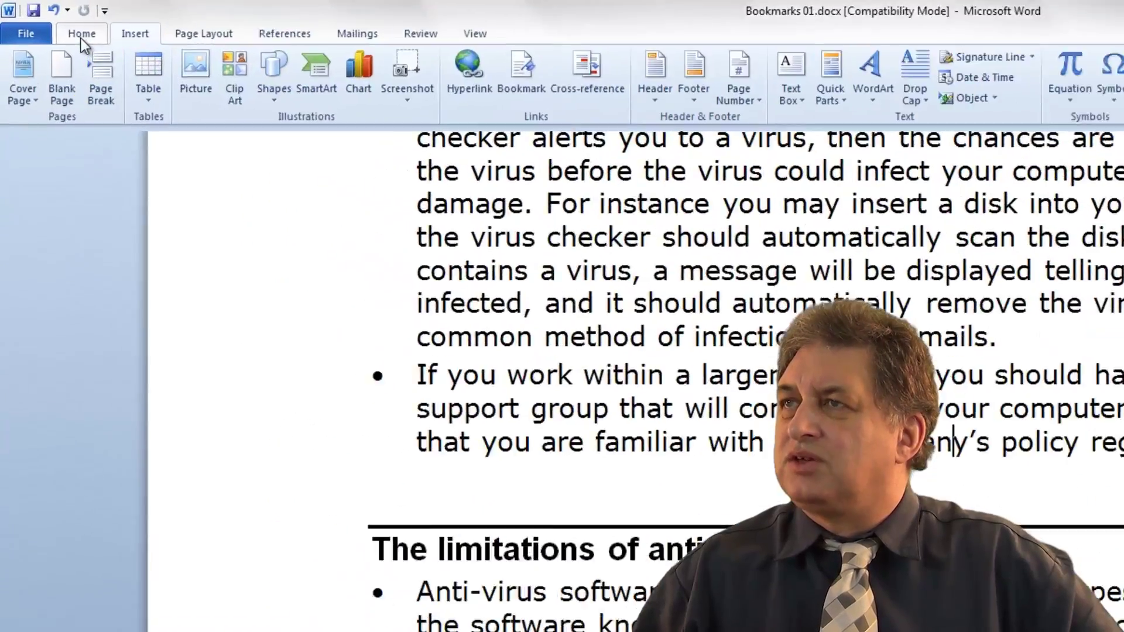
click(52, 21)
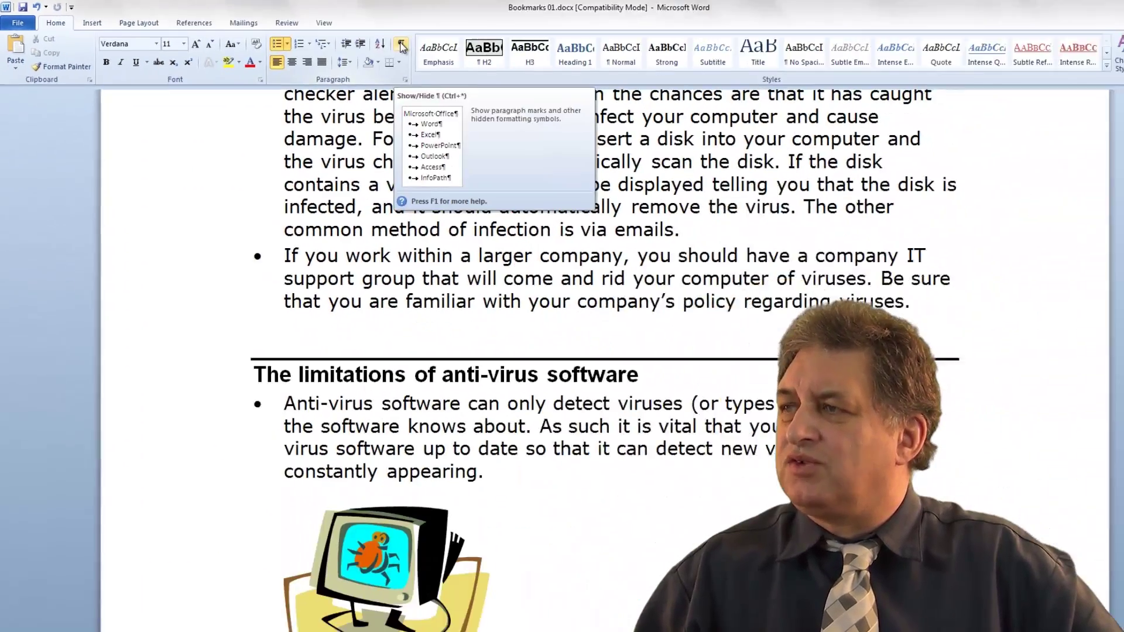
click(836, 93)
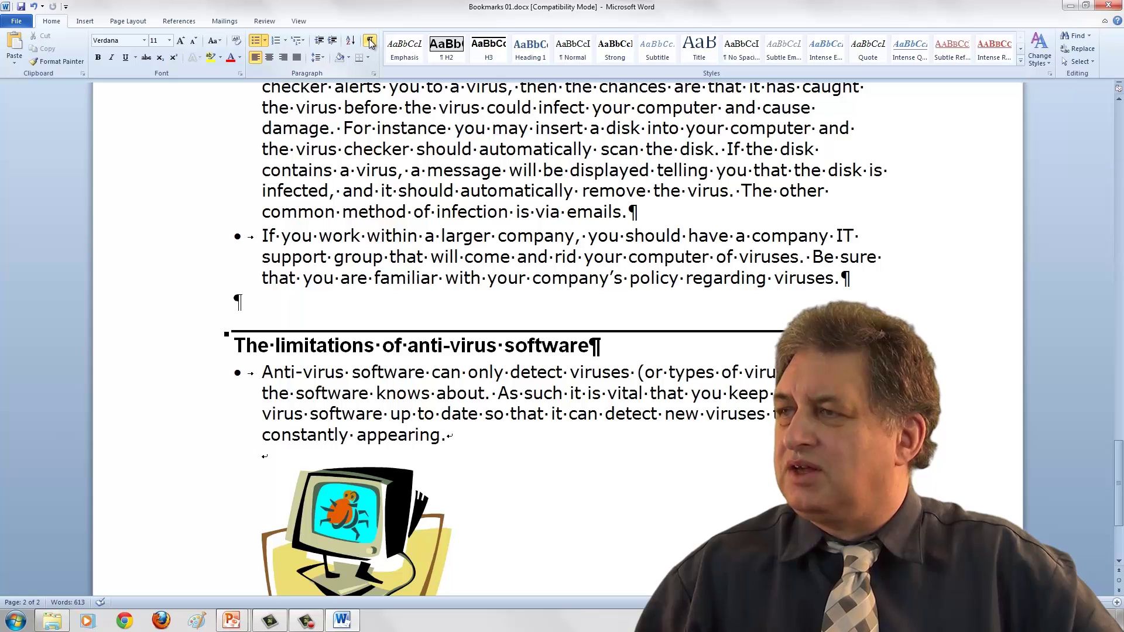
click(370, 41)
click(370, 41)
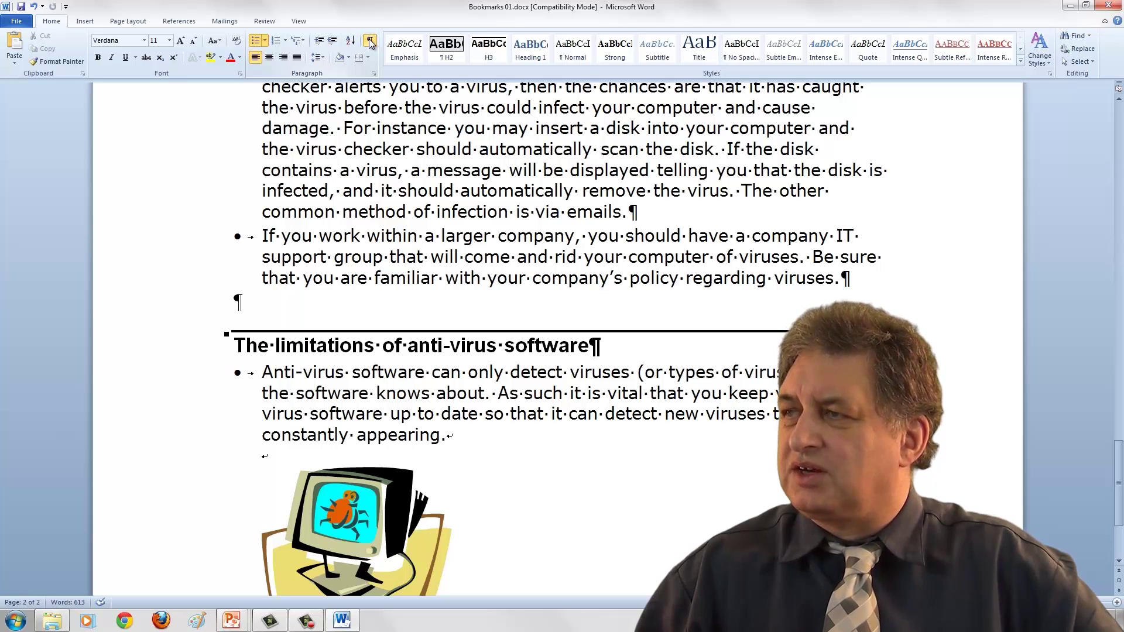
click(370, 41)
click(370, 41)
click(370, 41)
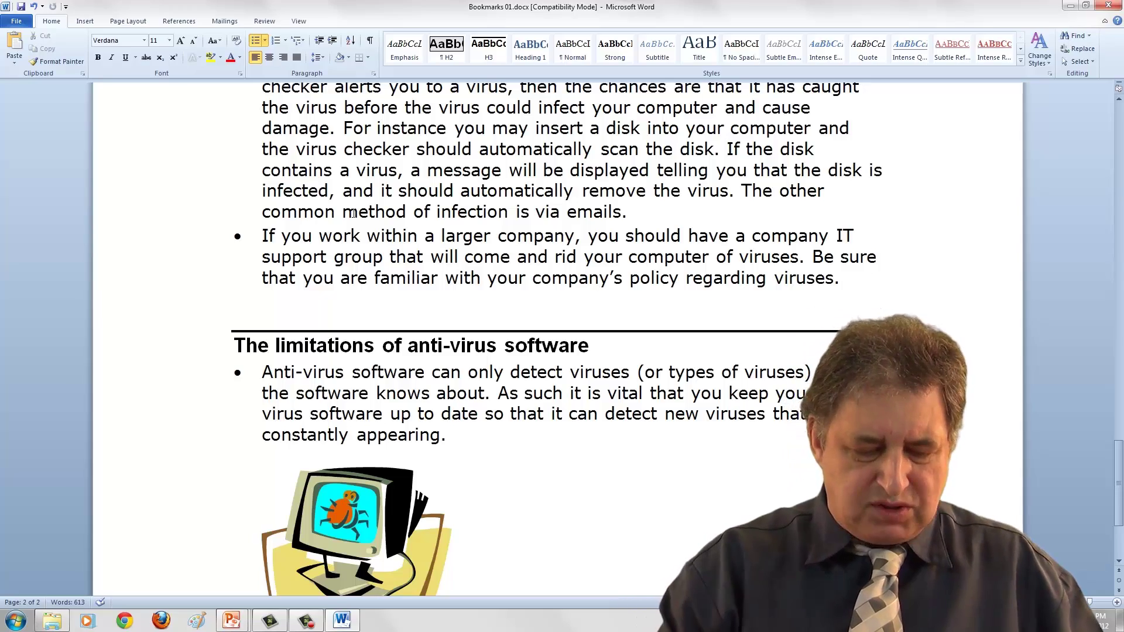
Step: Use Go To to jump to the Limitations bookmark in the document
key(ctrl+g)
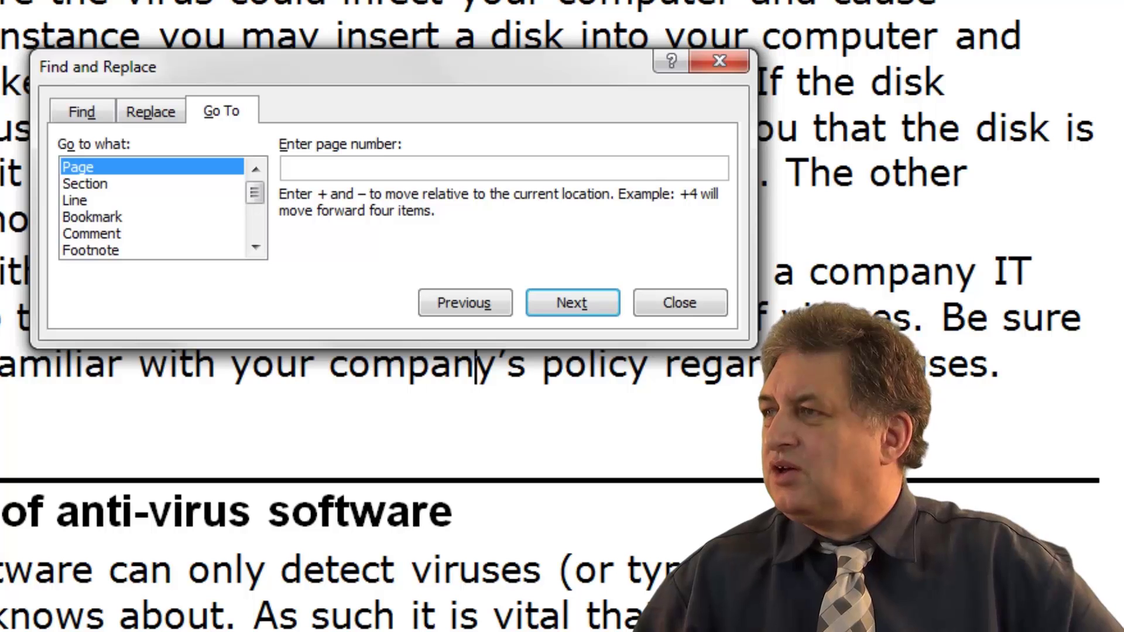
click(84, 216)
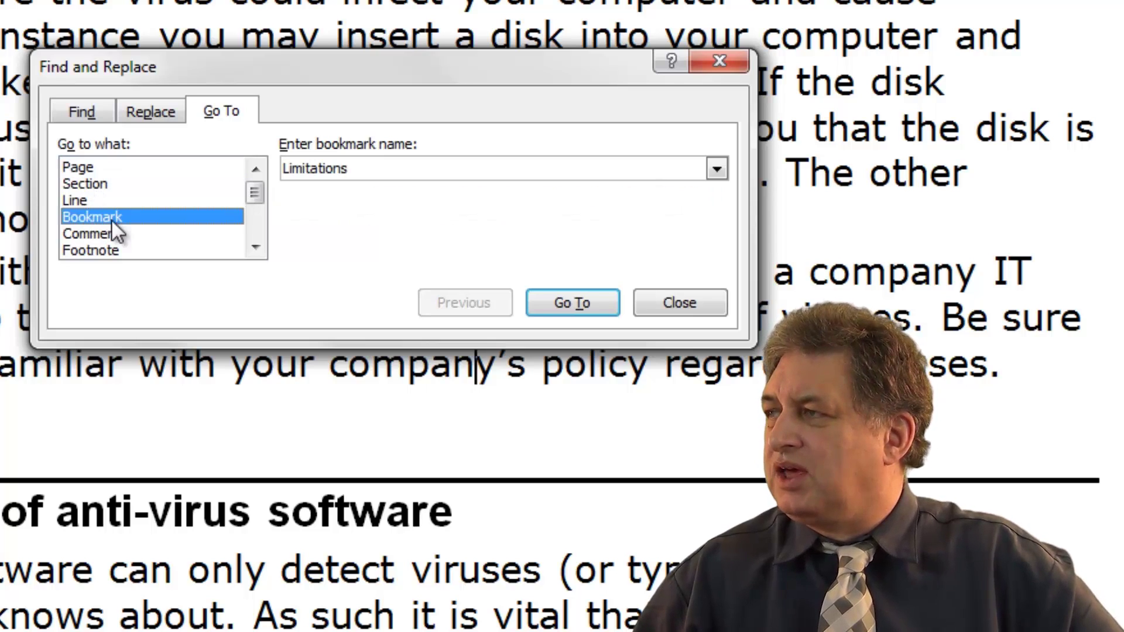
click(716, 170)
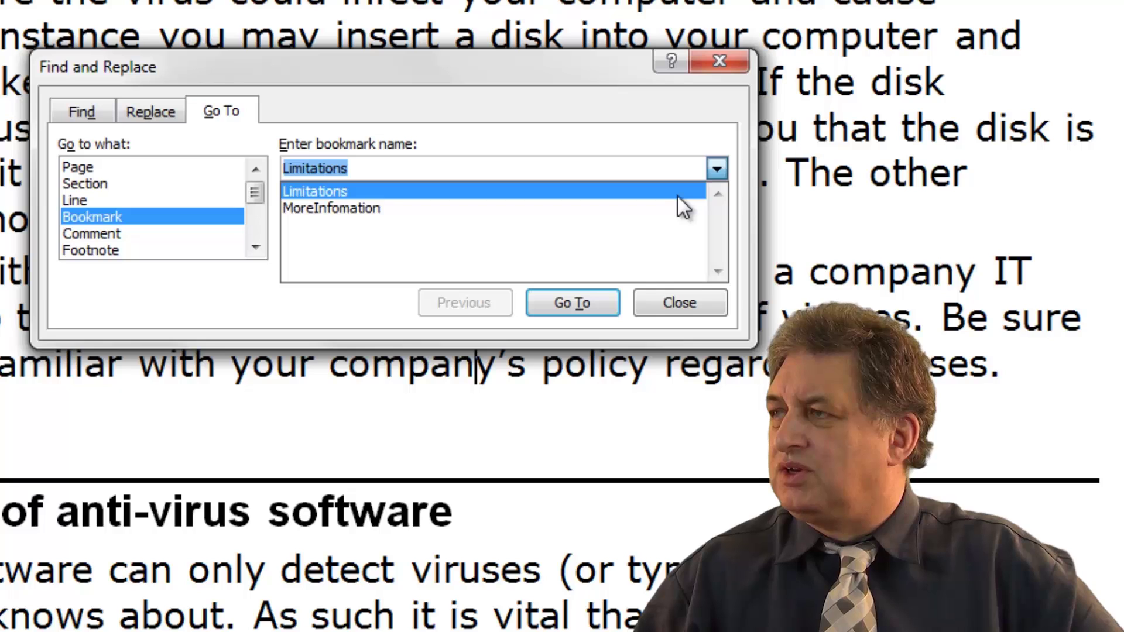
click(564, 192)
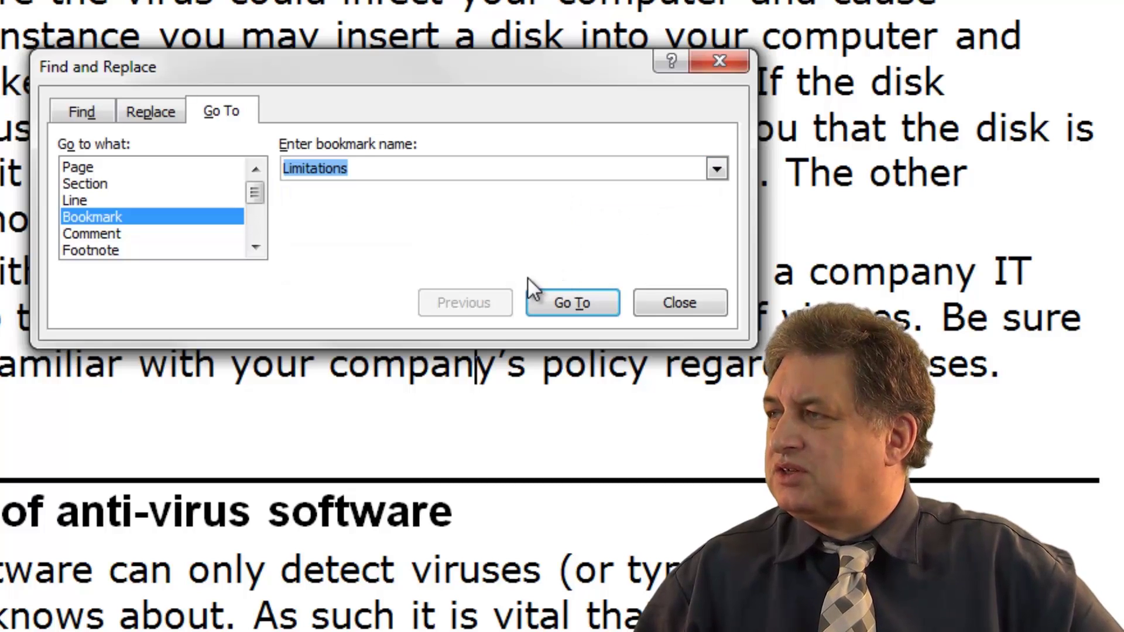
click(574, 303)
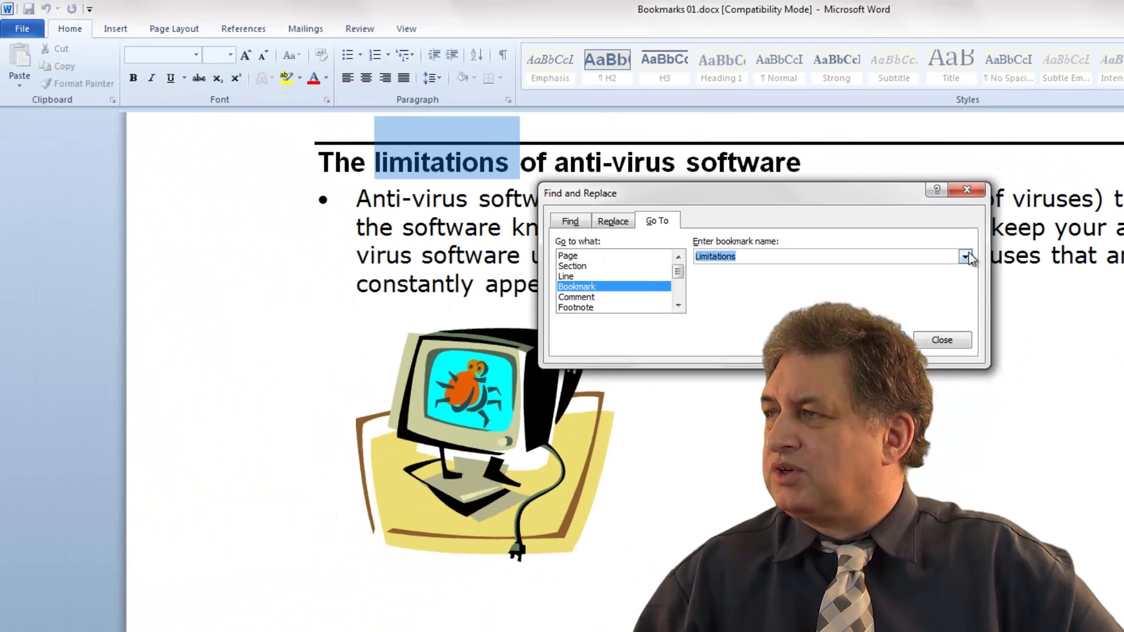
Step: Jump to the MoreInfomation bookmark with Go To
click(965, 257)
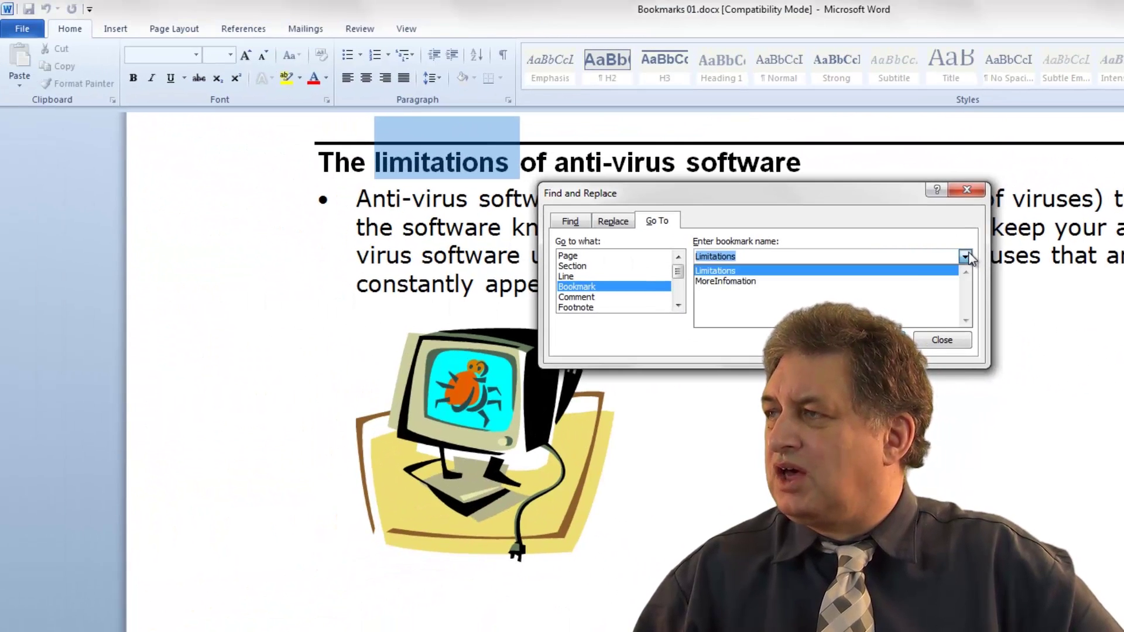
click(742, 282)
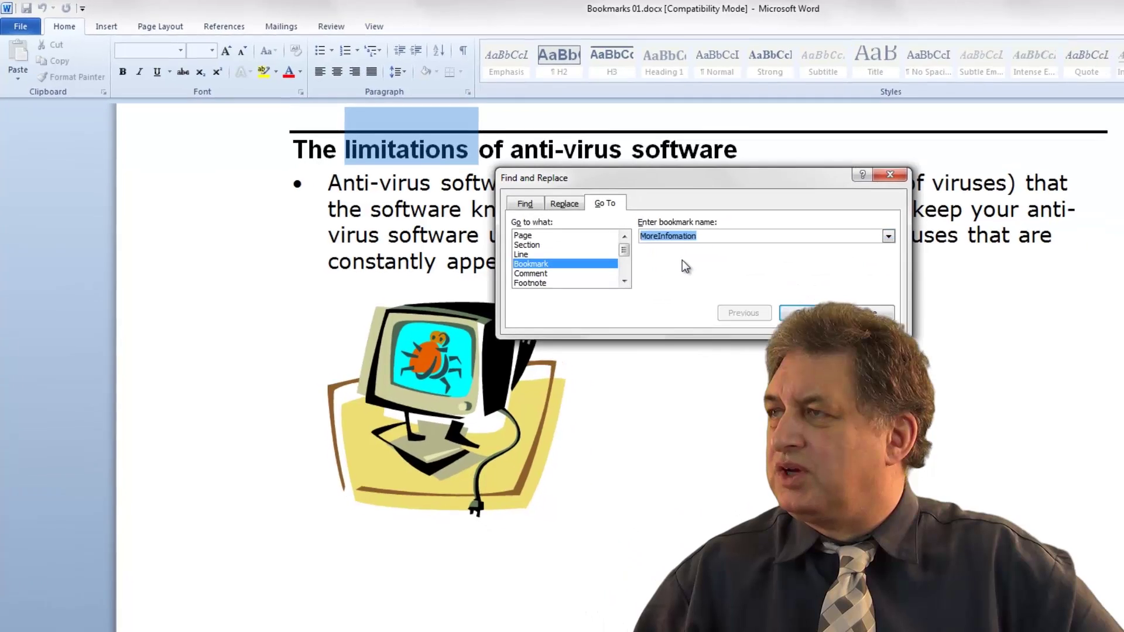
click(874, 344)
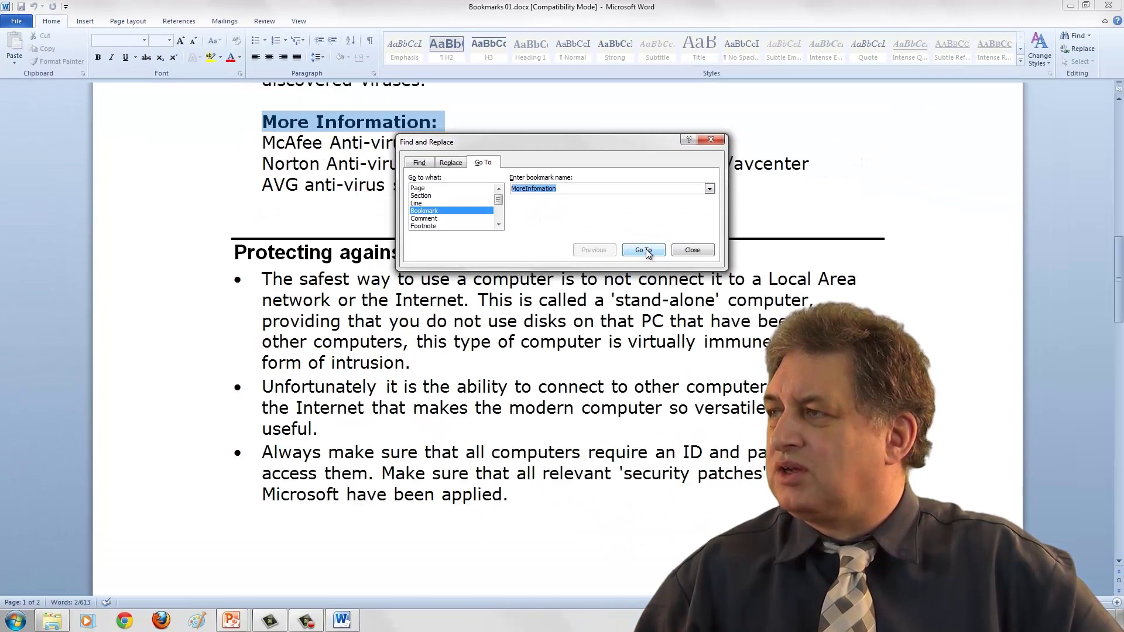
Step: Leave the Go To dialog, then view the document's bookmark list and dismiss it without changes
click(693, 250)
click(559, 191)
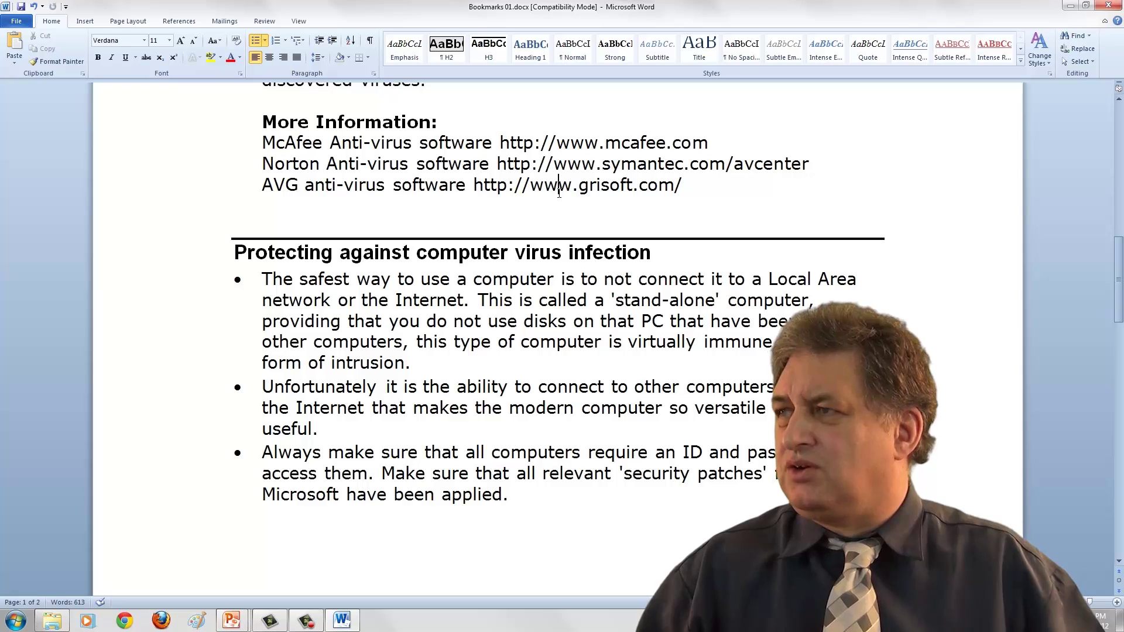
scroll(559, 193, up, 4)
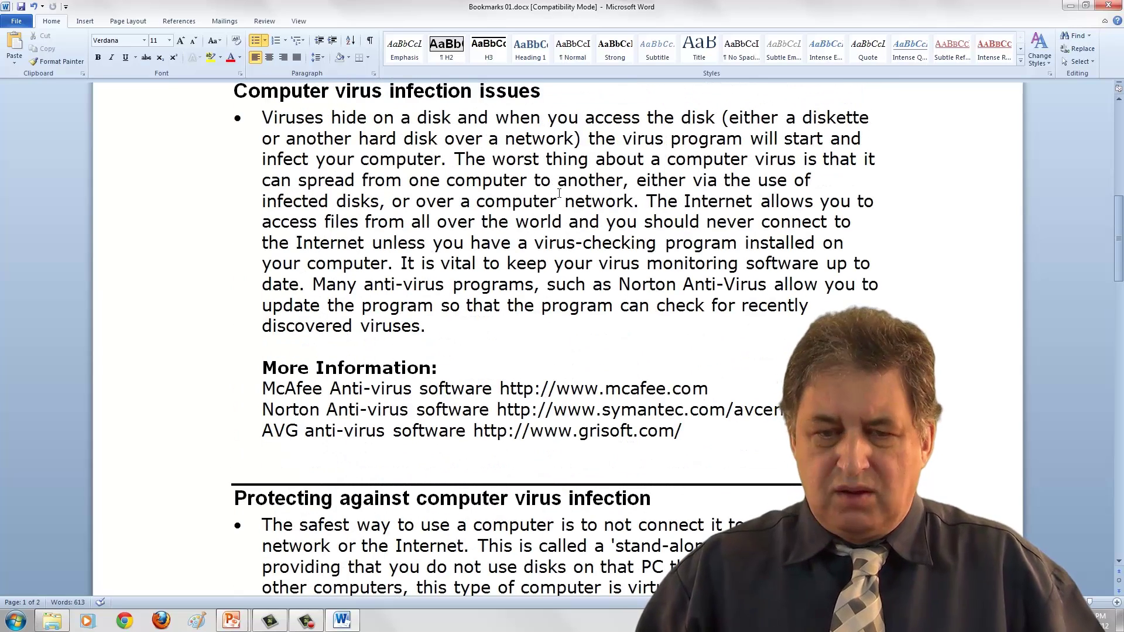
scroll(559, 194, down, 2)
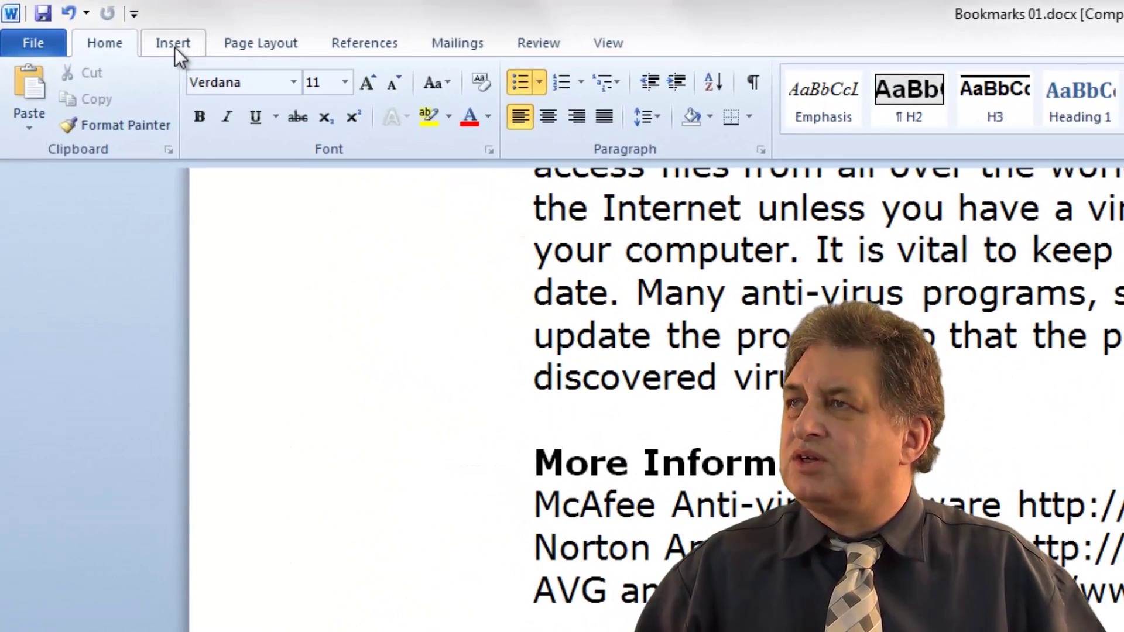
click(174, 47)
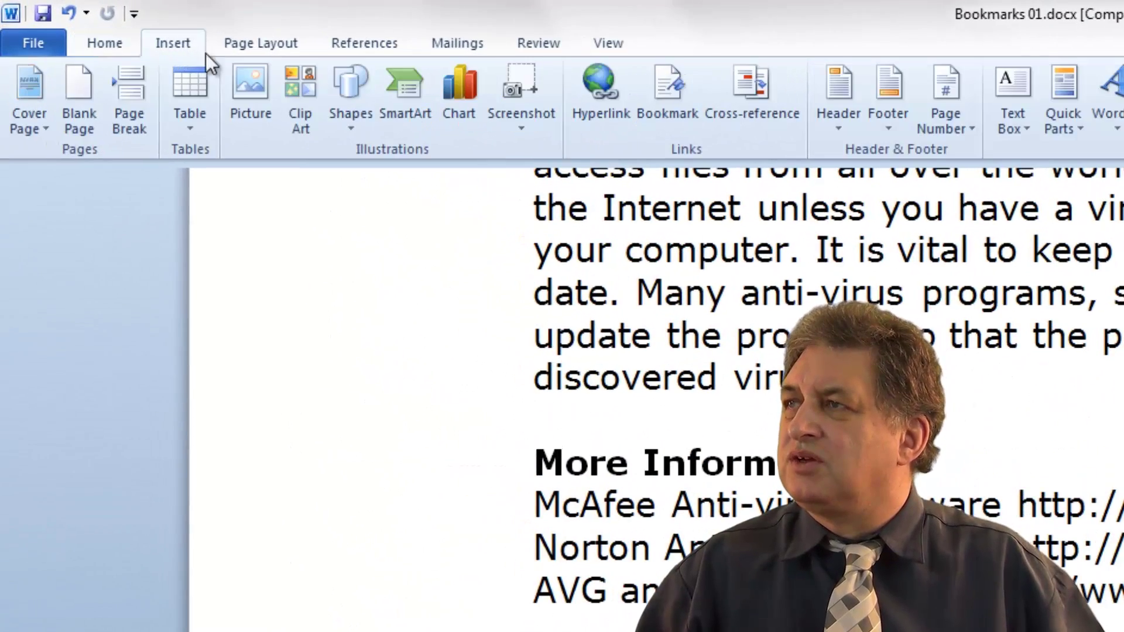
click(662, 94)
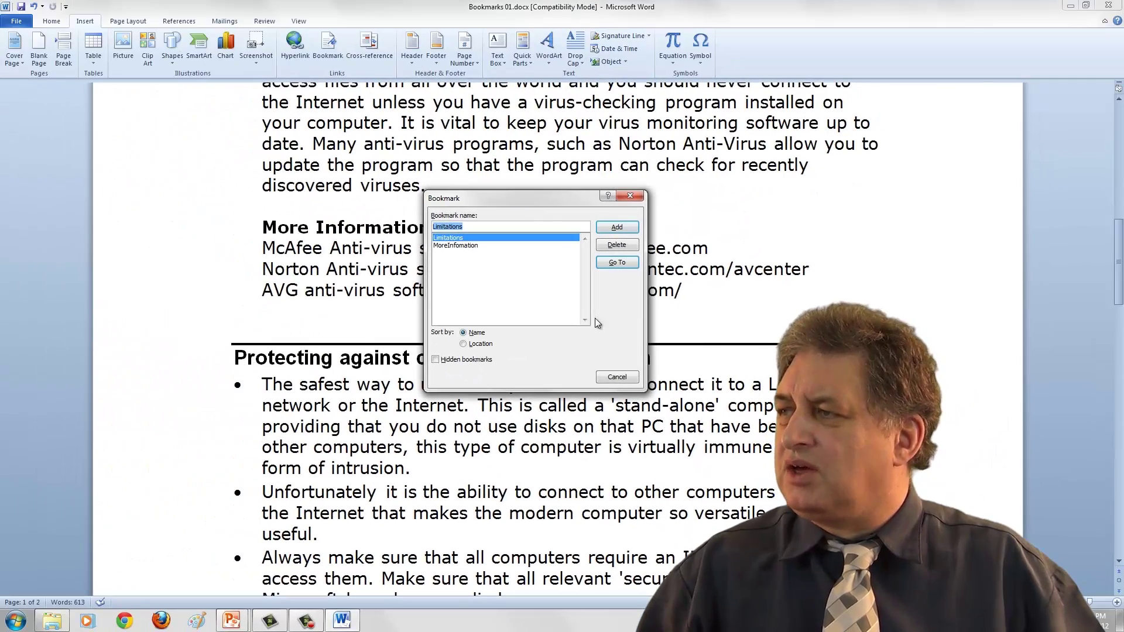
click(616, 378)
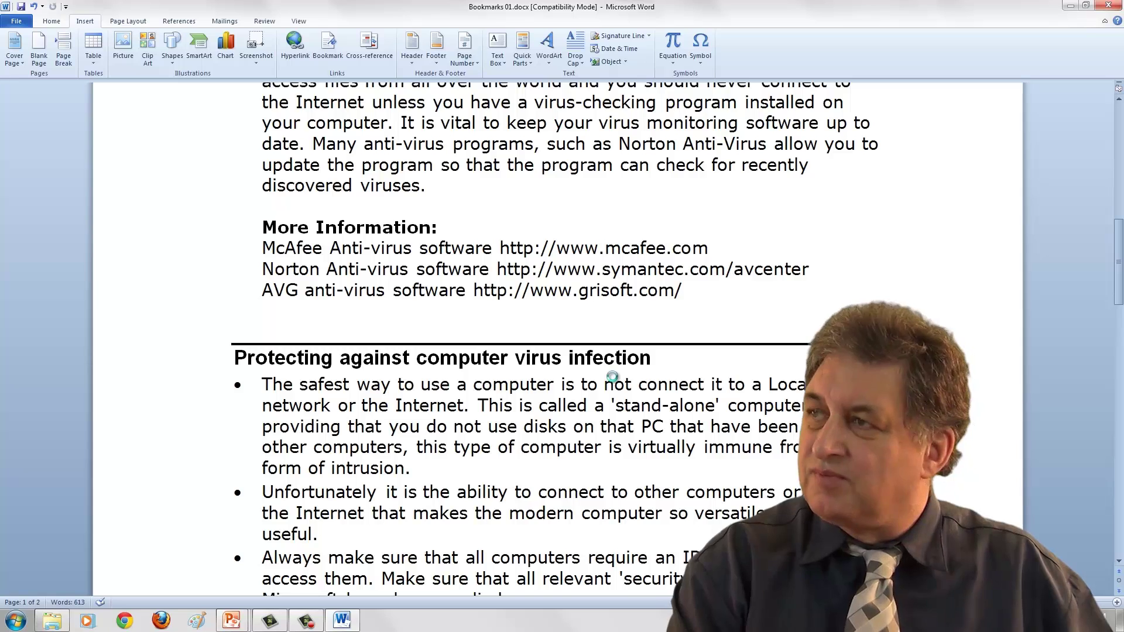
Step: Reopen the Bookmark dialog three times, moving it higher over the page once, and dismiss it each time without changes
key(ctrl+shift+F5)
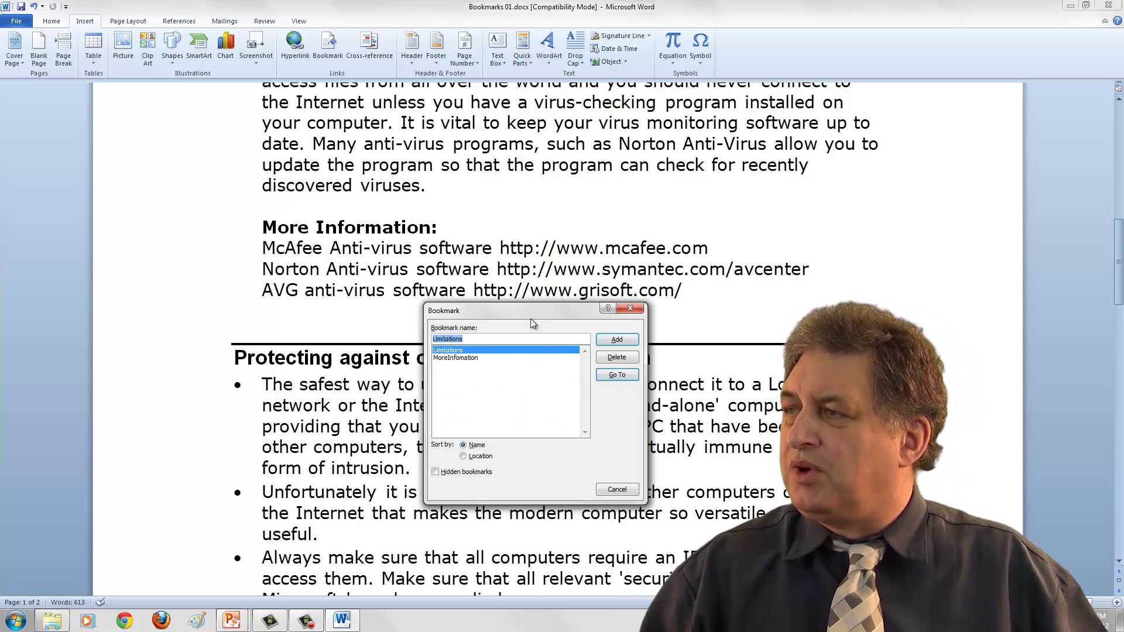
drag(531, 322, 504, 171)
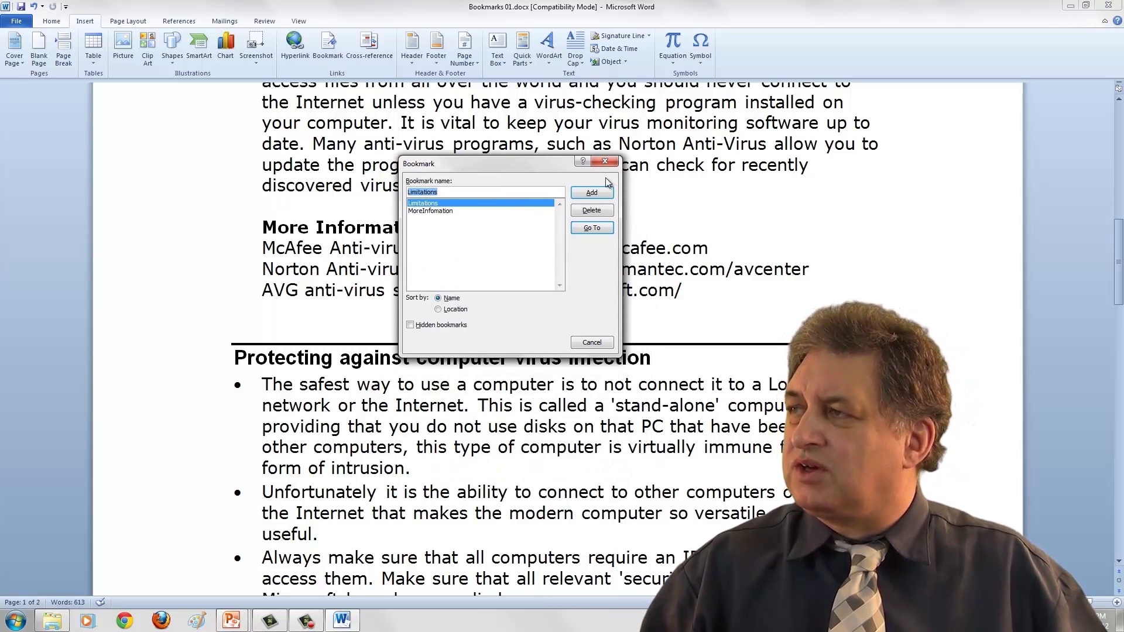
click(606, 162)
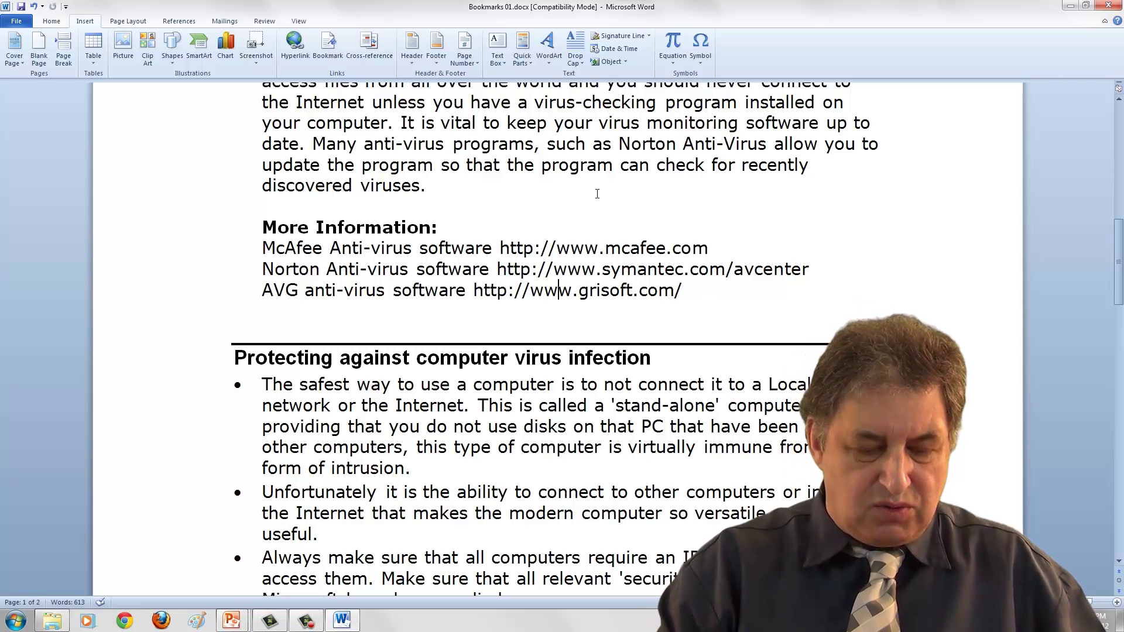
key(ctrl+shift+F5)
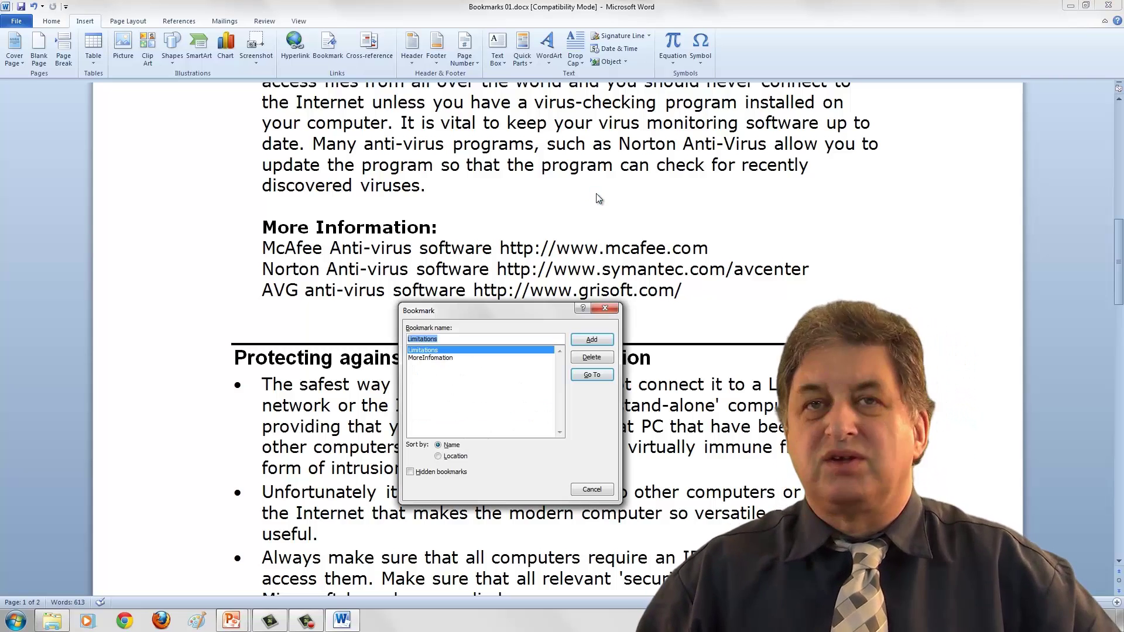
click(592, 489)
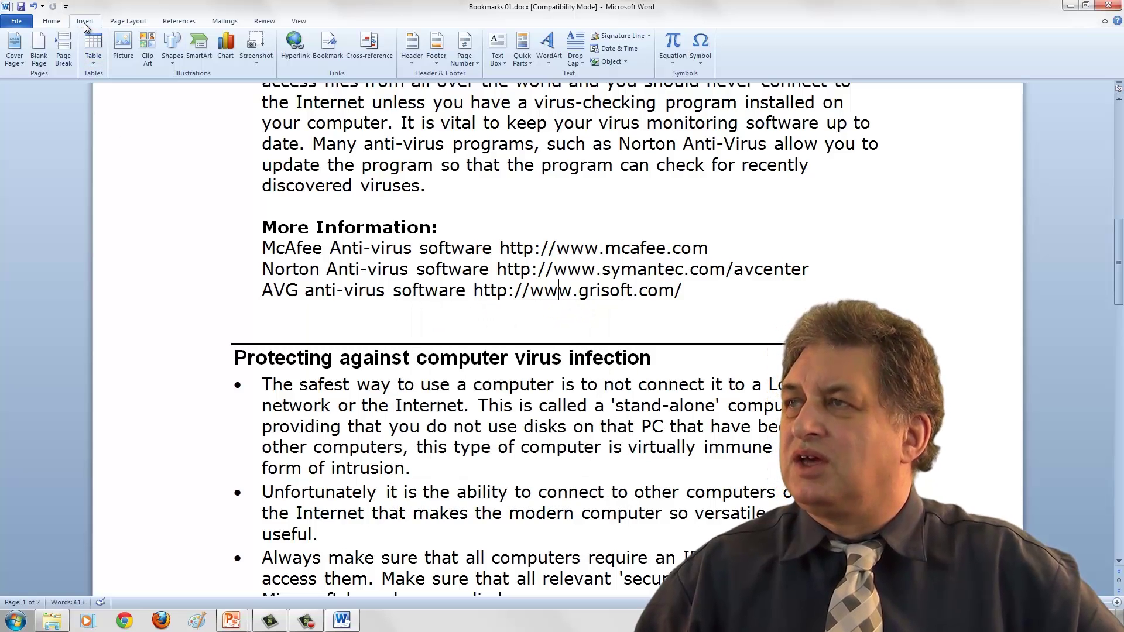
click(328, 43)
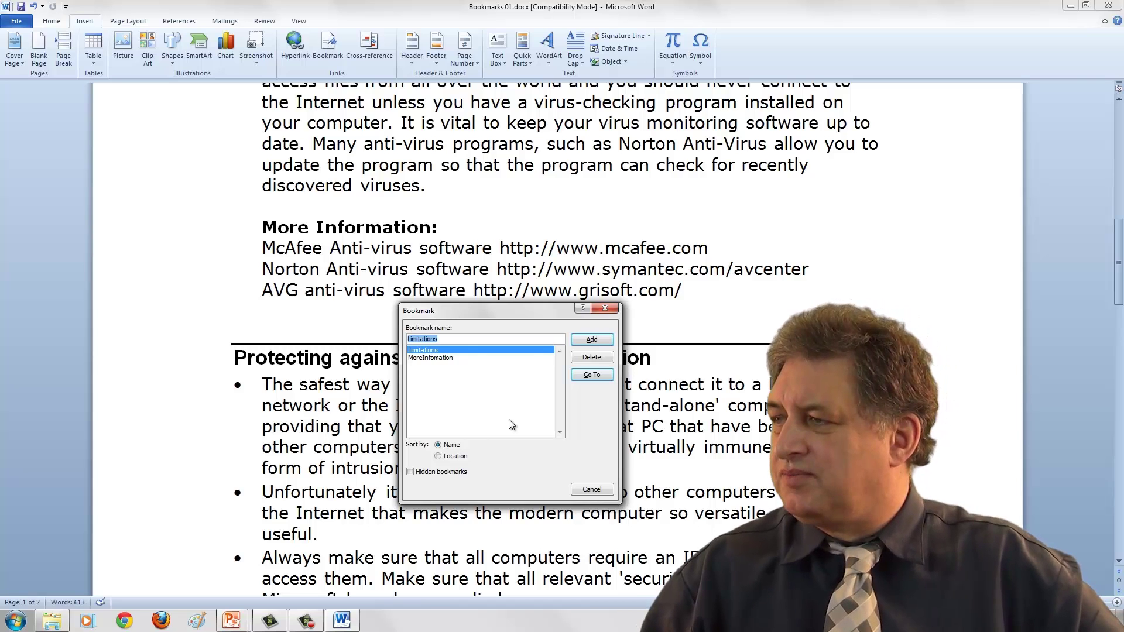
click(592, 489)
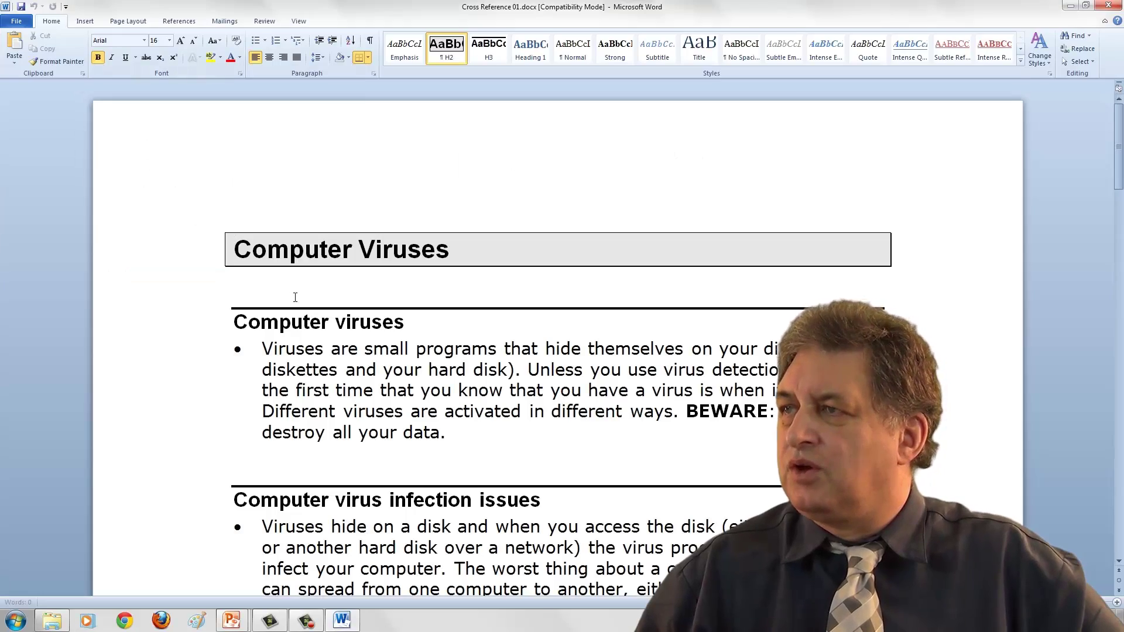
Step: Use Go To in Cross Reference 01.docx to jump to the MoreInformation bookmark
scroll(295, 297, down, 8)
scroll(295, 297, down, 6)
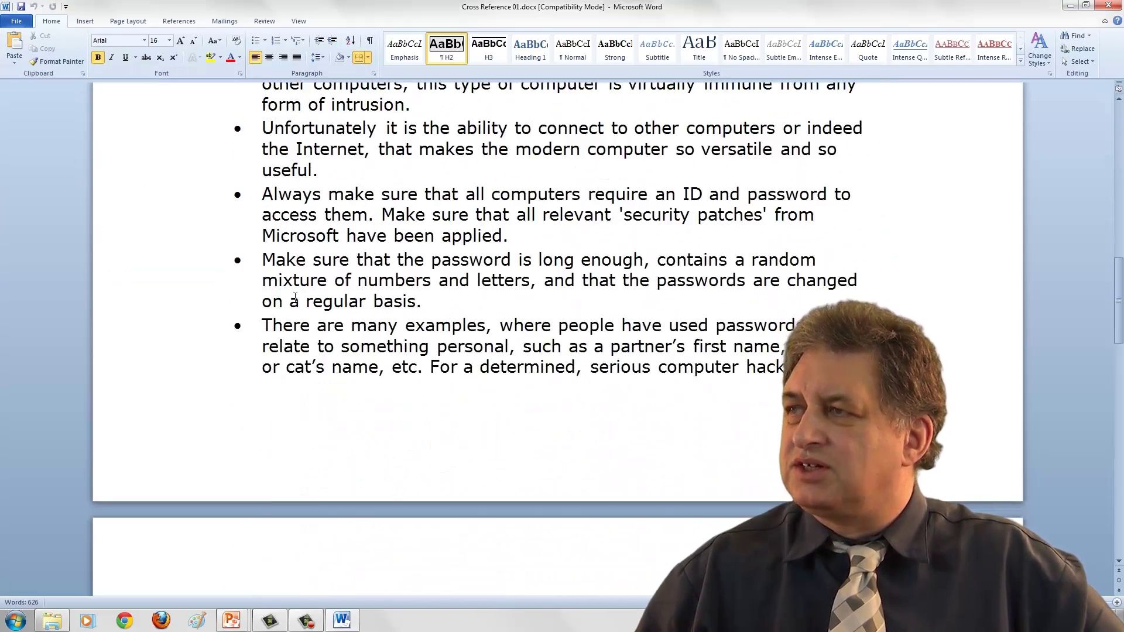
scroll(296, 296, up, 14)
click(313, 356)
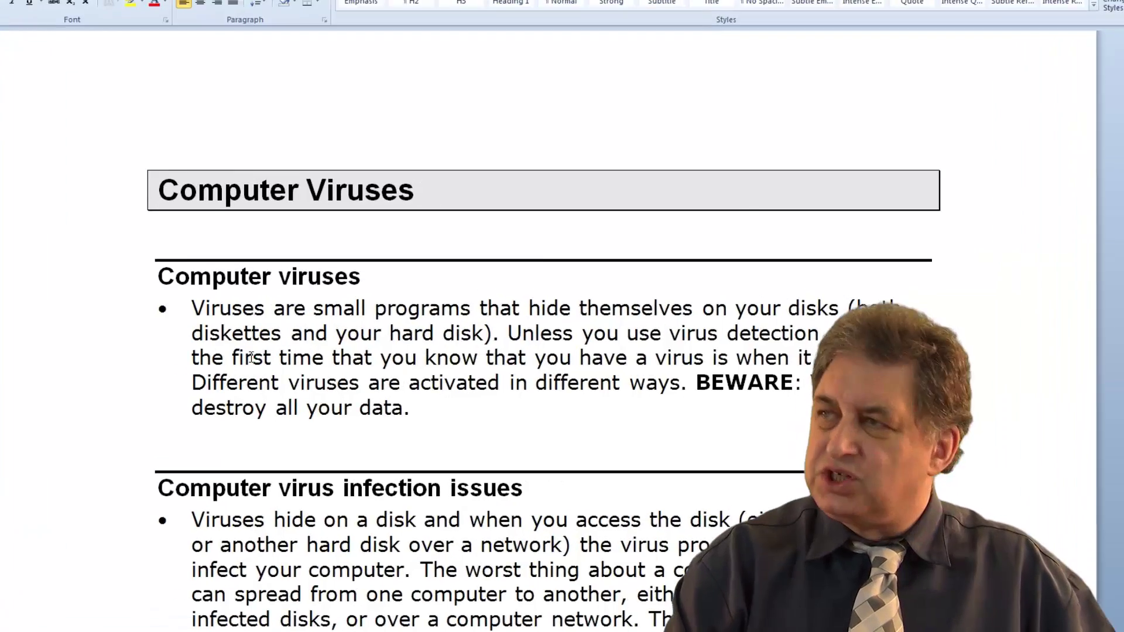
key(ctrl+g)
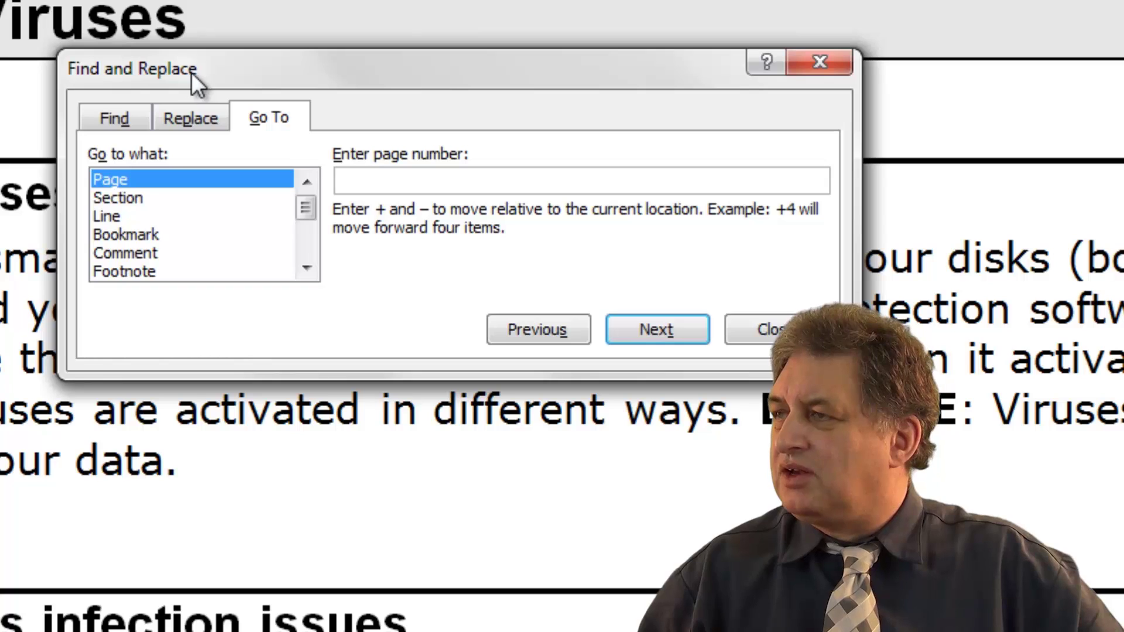
click(113, 234)
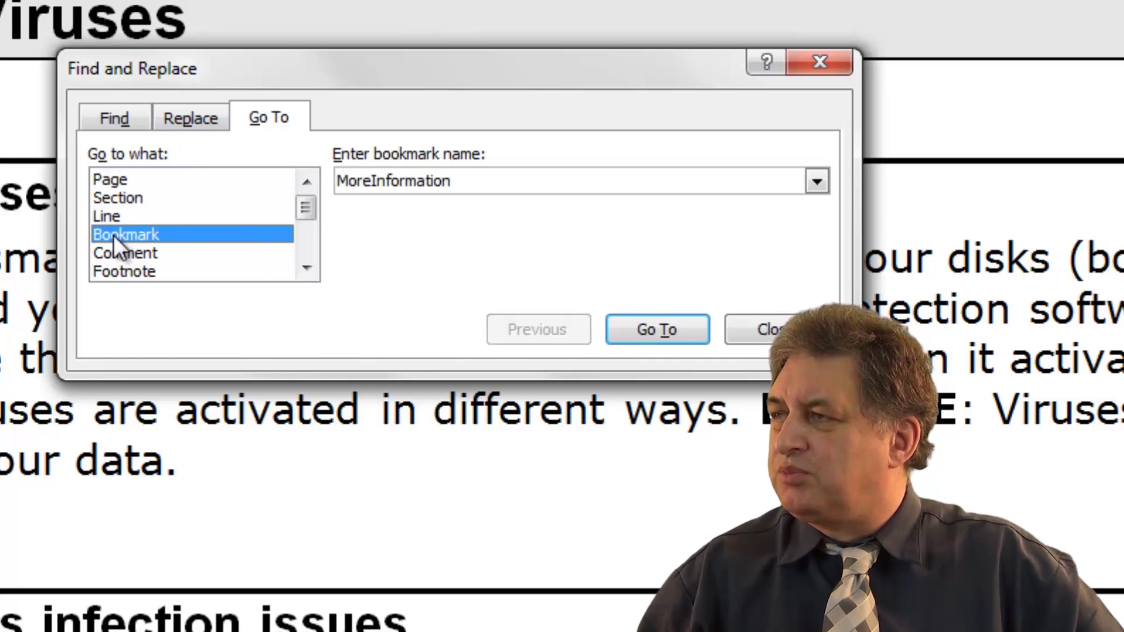
click(825, 183)
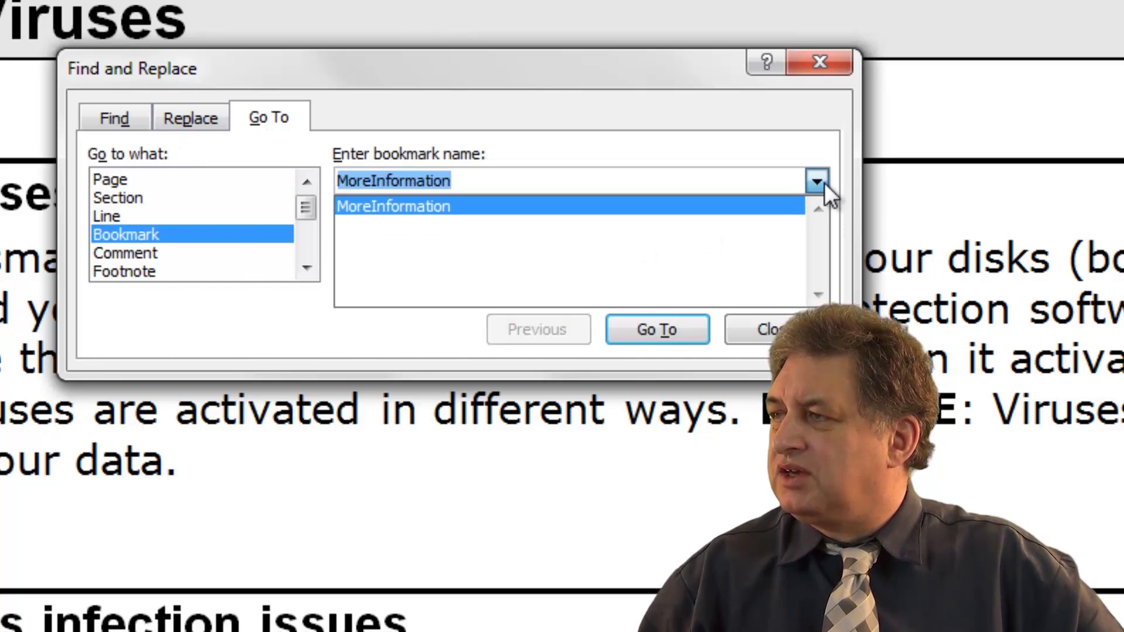
click(818, 182)
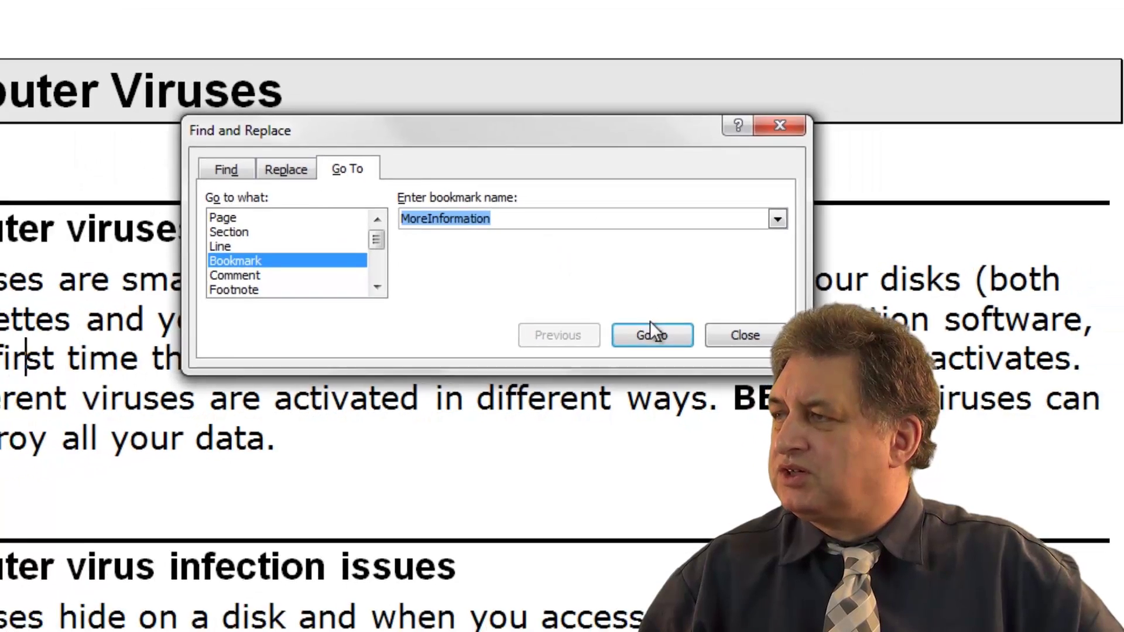
click(652, 333)
click(745, 335)
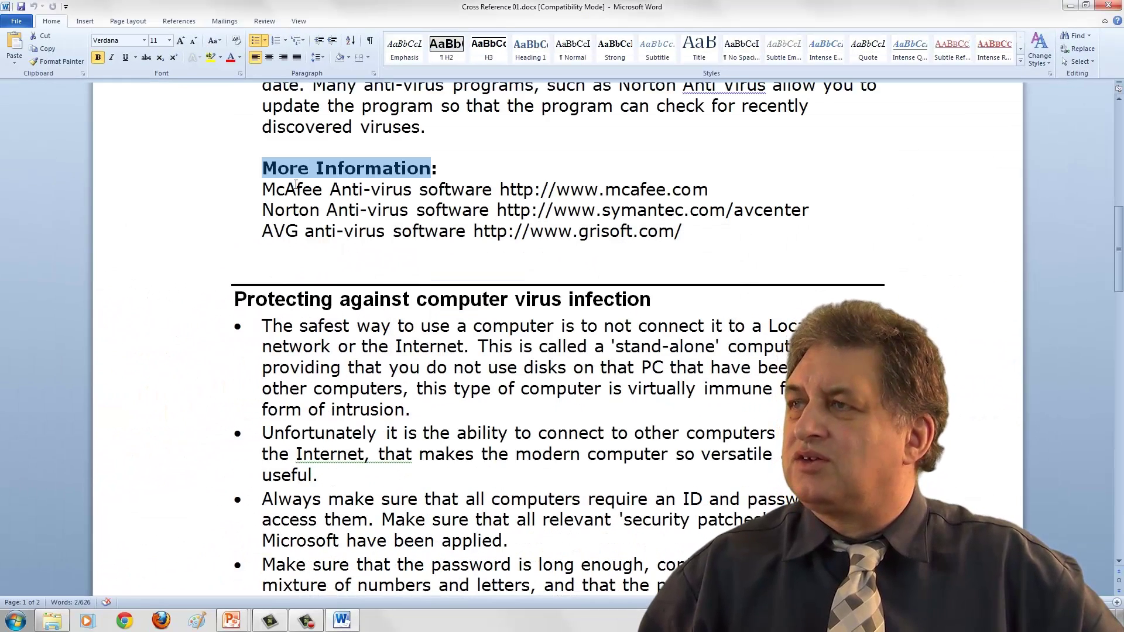
Step: Highlight the "More Information:" line above the anti-virus product links, and clear the selection
click(288, 185)
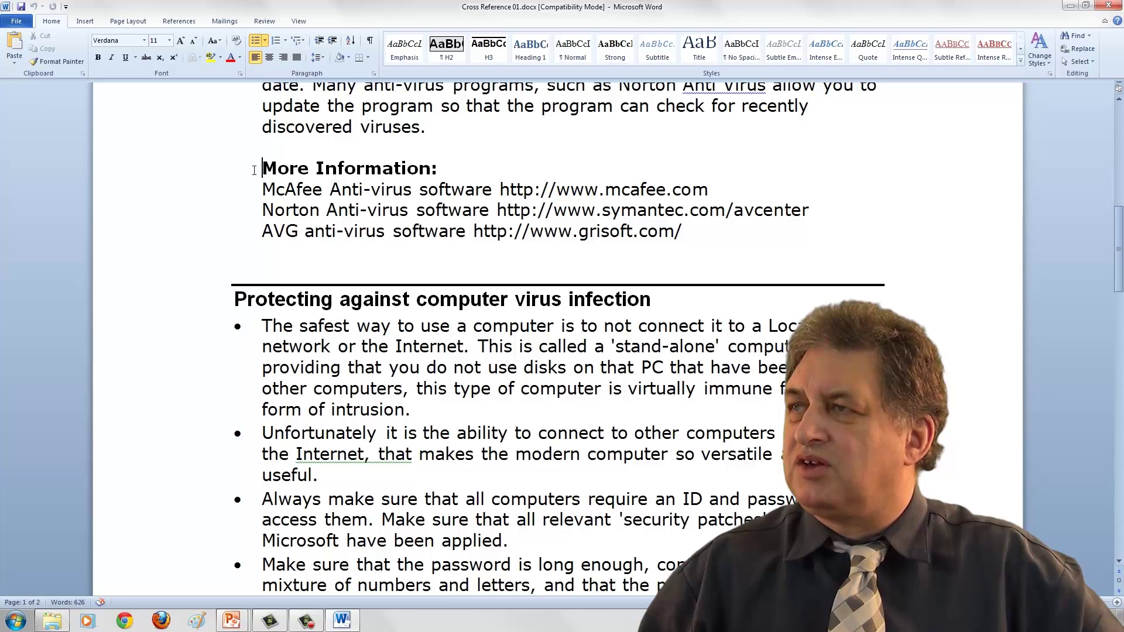
click(223, 170)
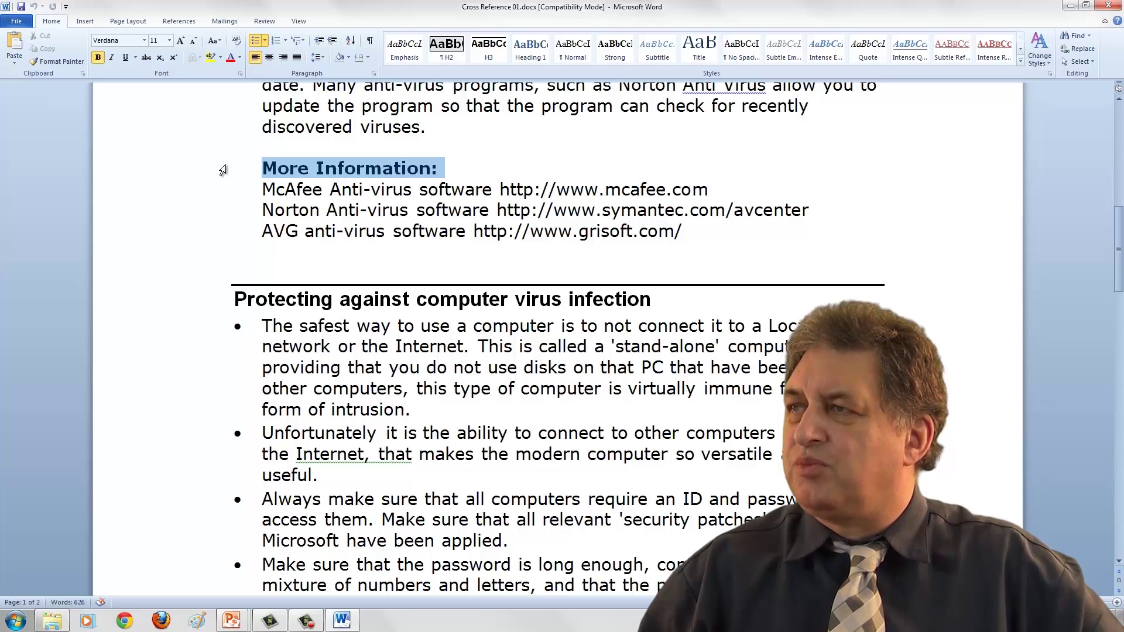
click(284, 190)
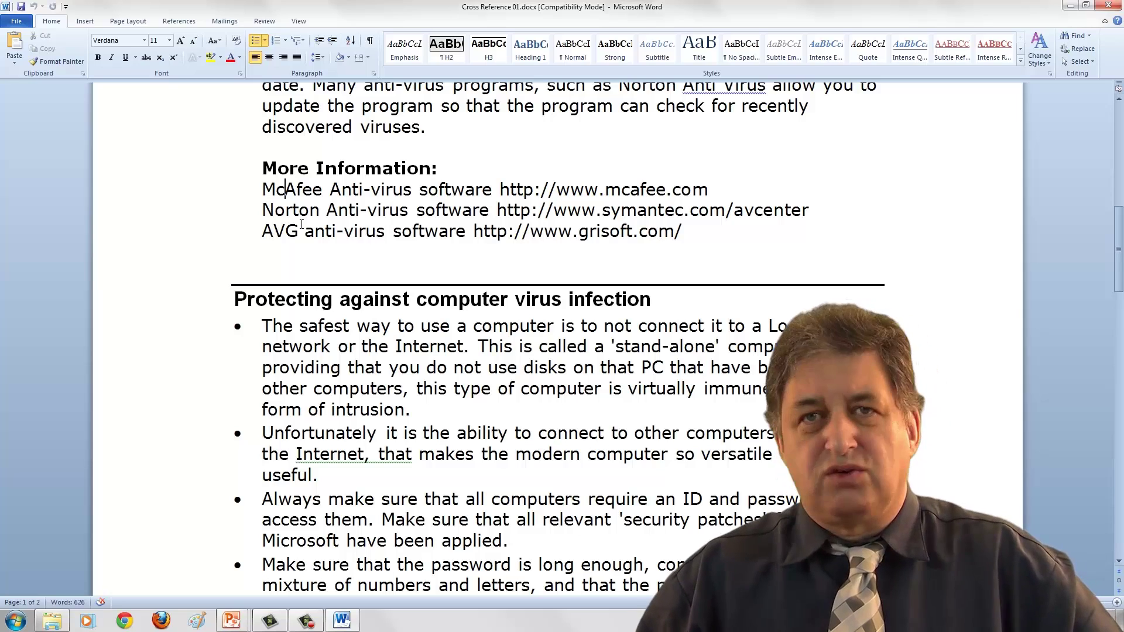
Step: After "See a list of anti-virus products on page:", insert a hyperlinked page number cross-reference to the MoreInformation bookmark and follow it
scroll(302, 225, down, 18)
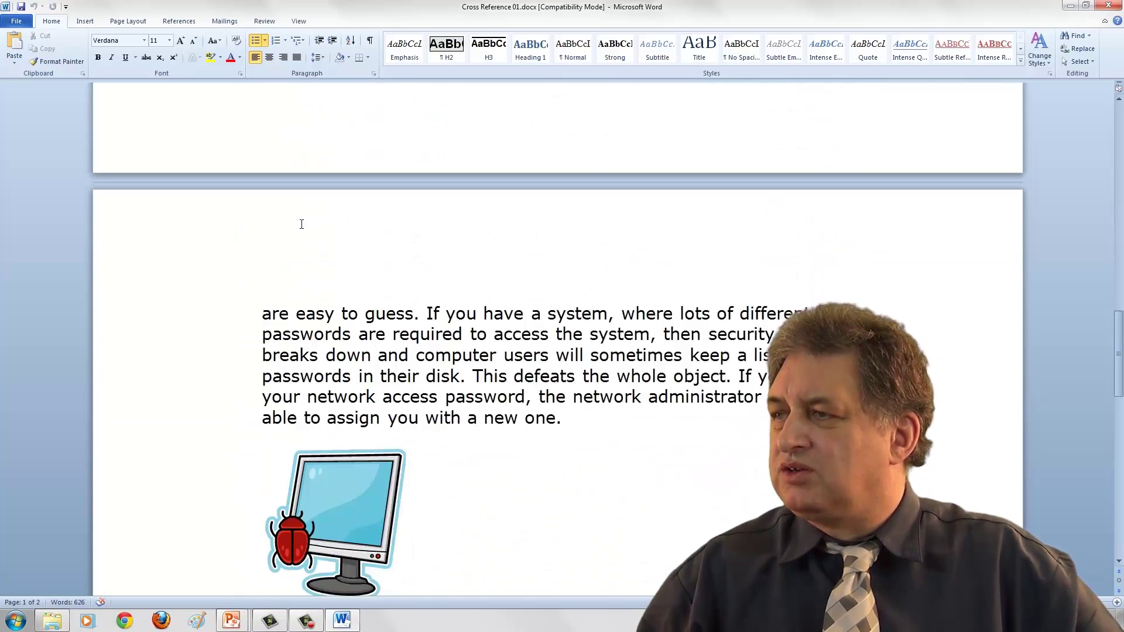
scroll(302, 225, down, 4)
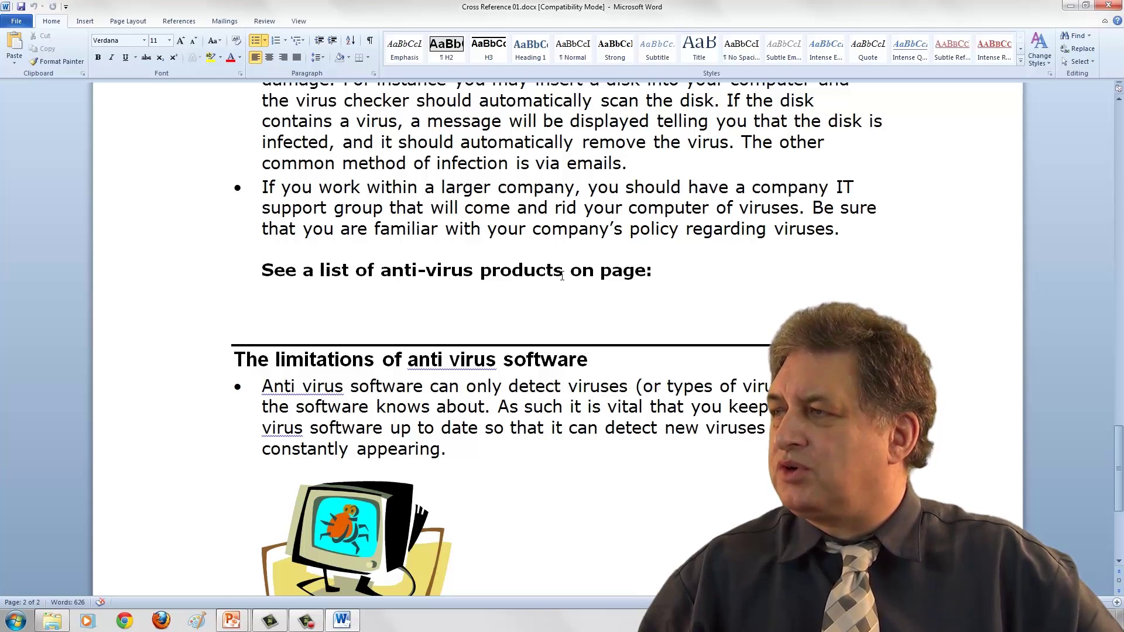
click(671, 271)
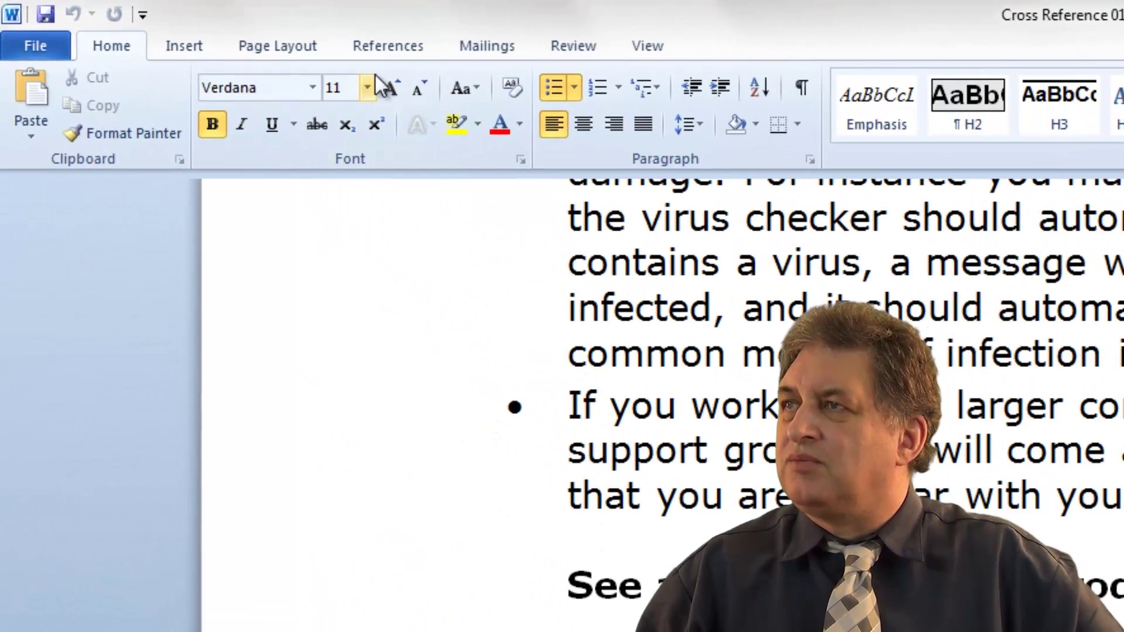
click(379, 51)
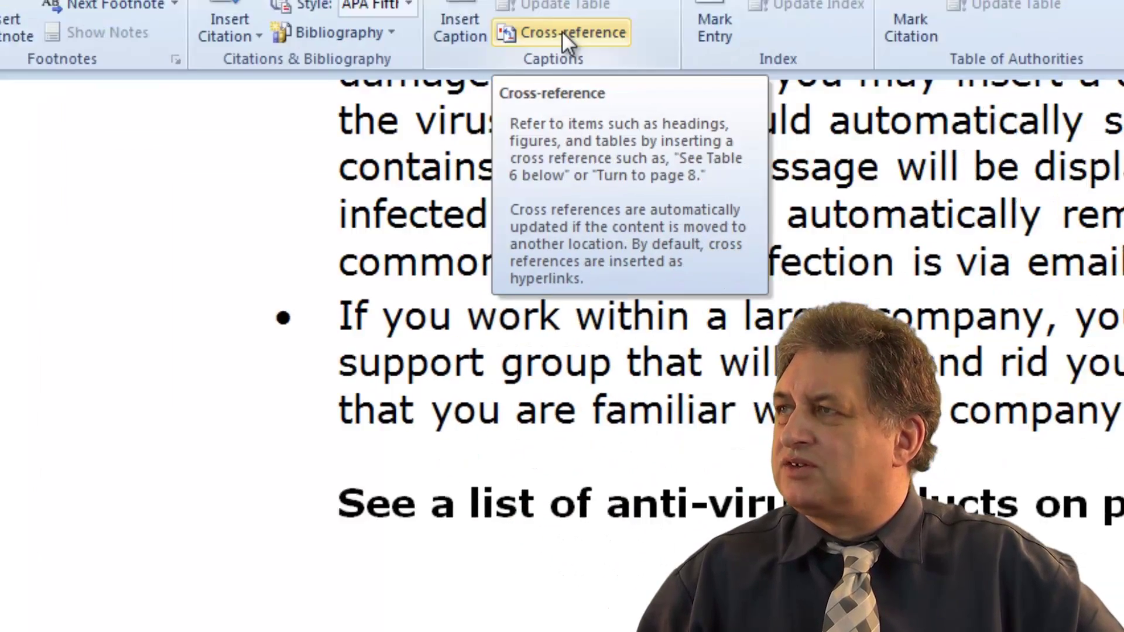
click(782, 133)
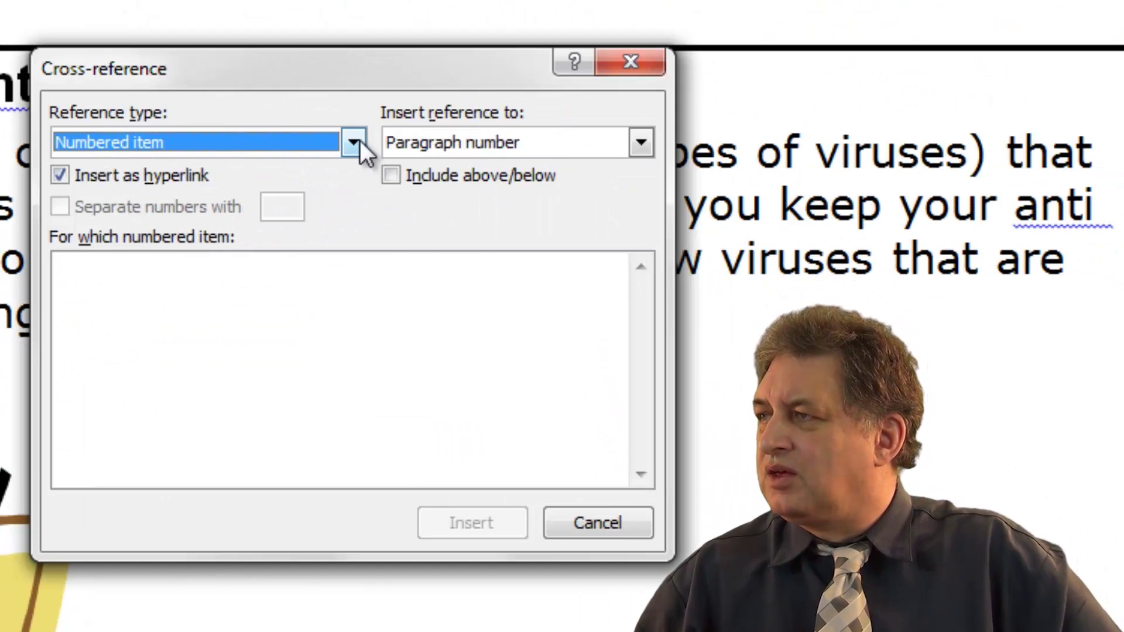
click(353, 143)
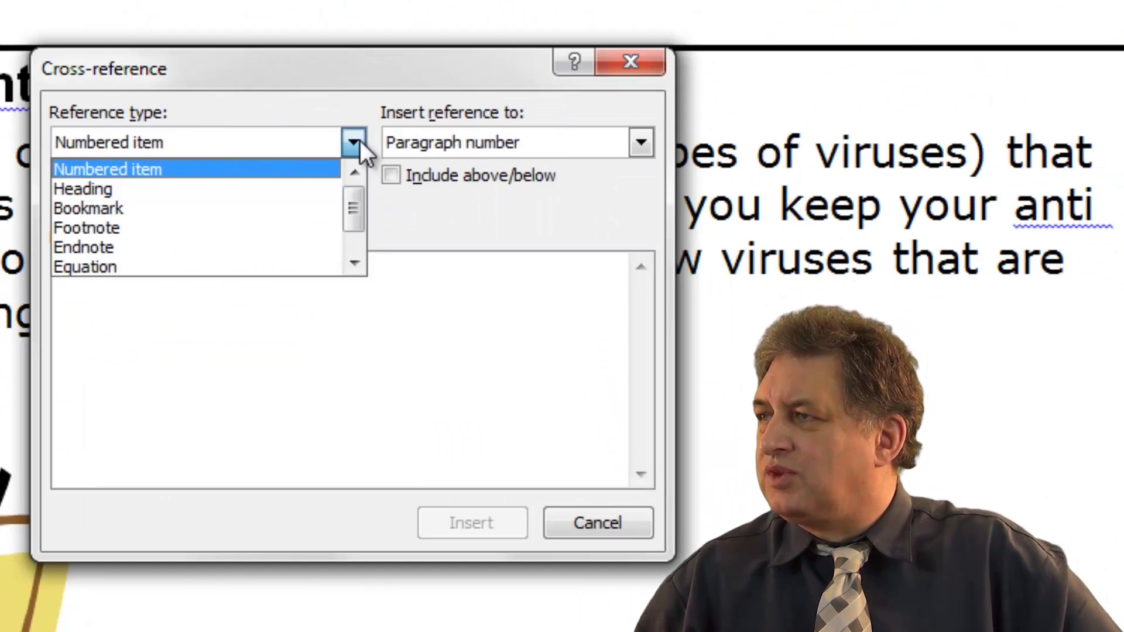
click(279, 209)
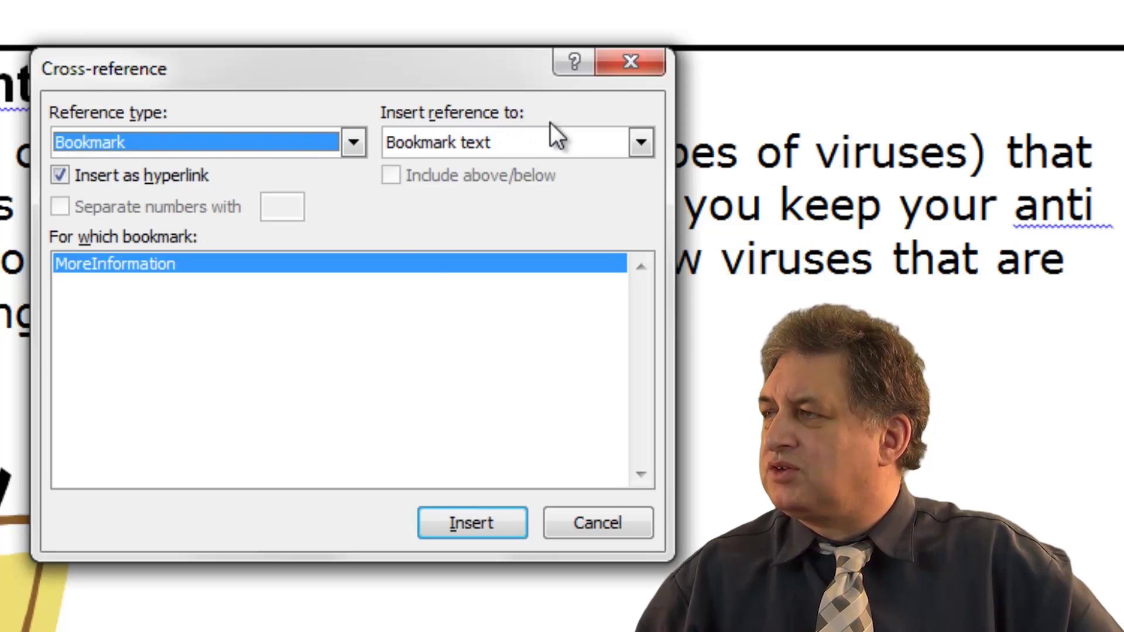
click(644, 143)
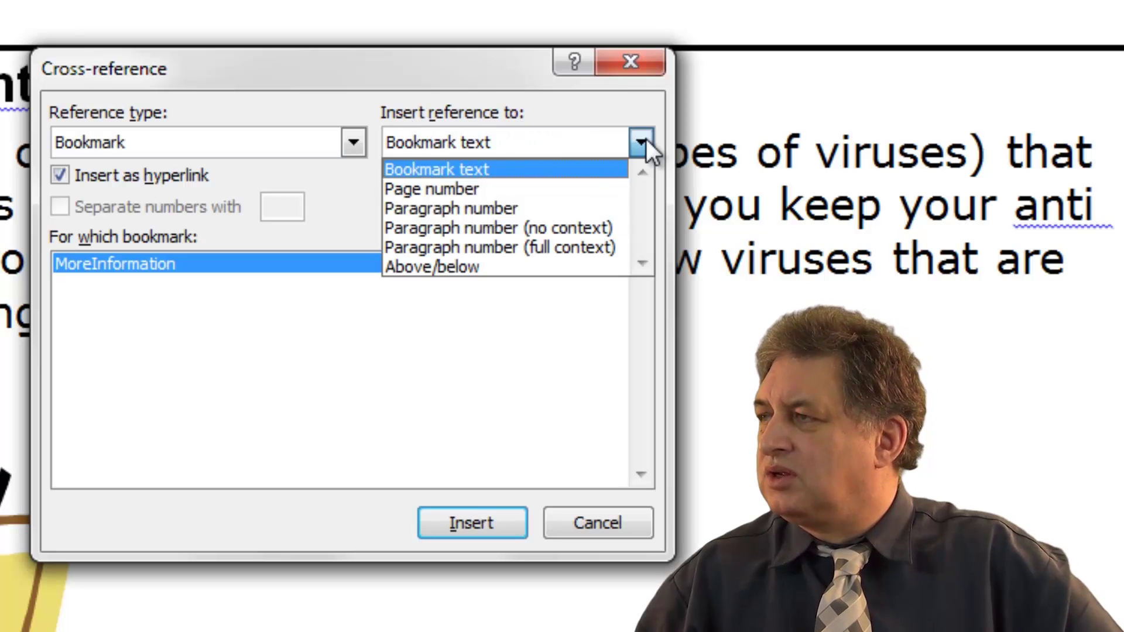
click(586, 188)
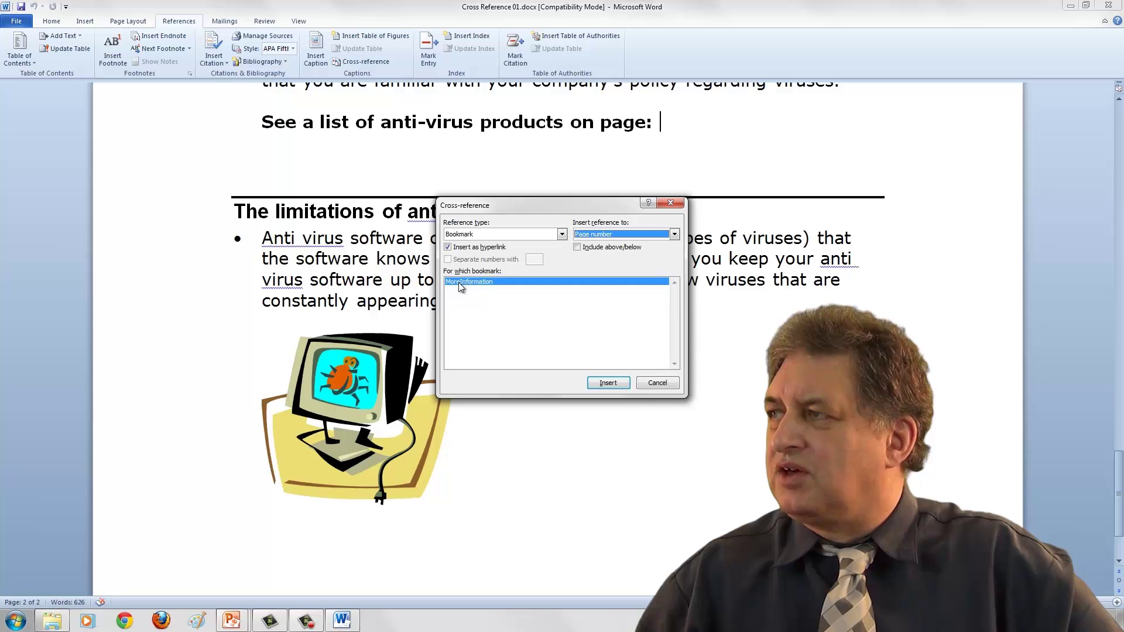
click(608, 383)
click(657, 382)
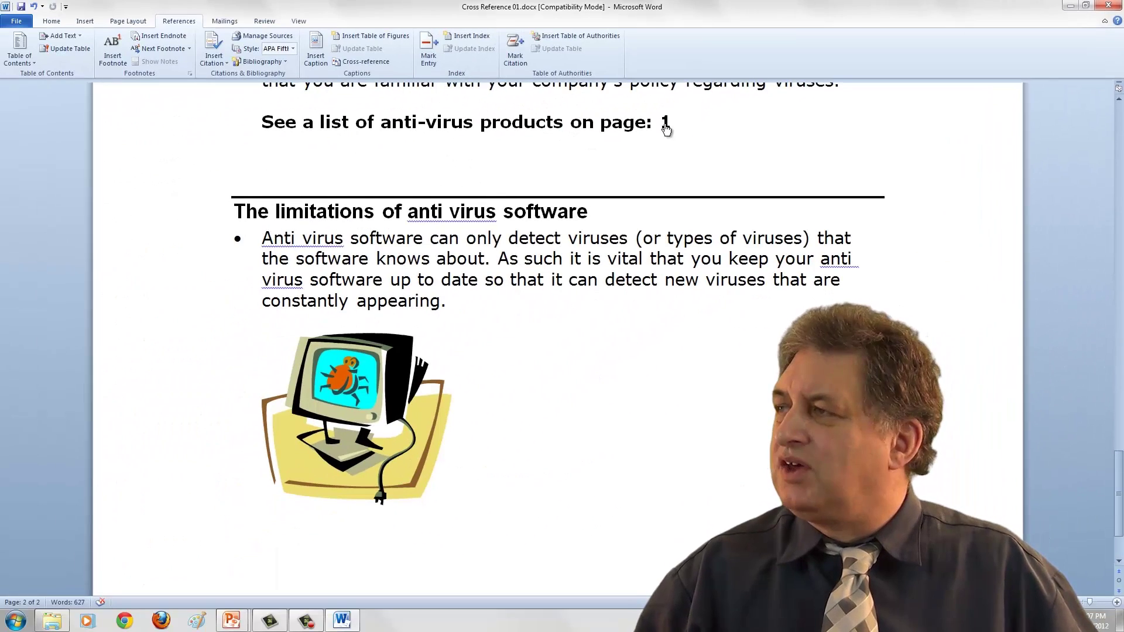
ctrl+click(666, 126)
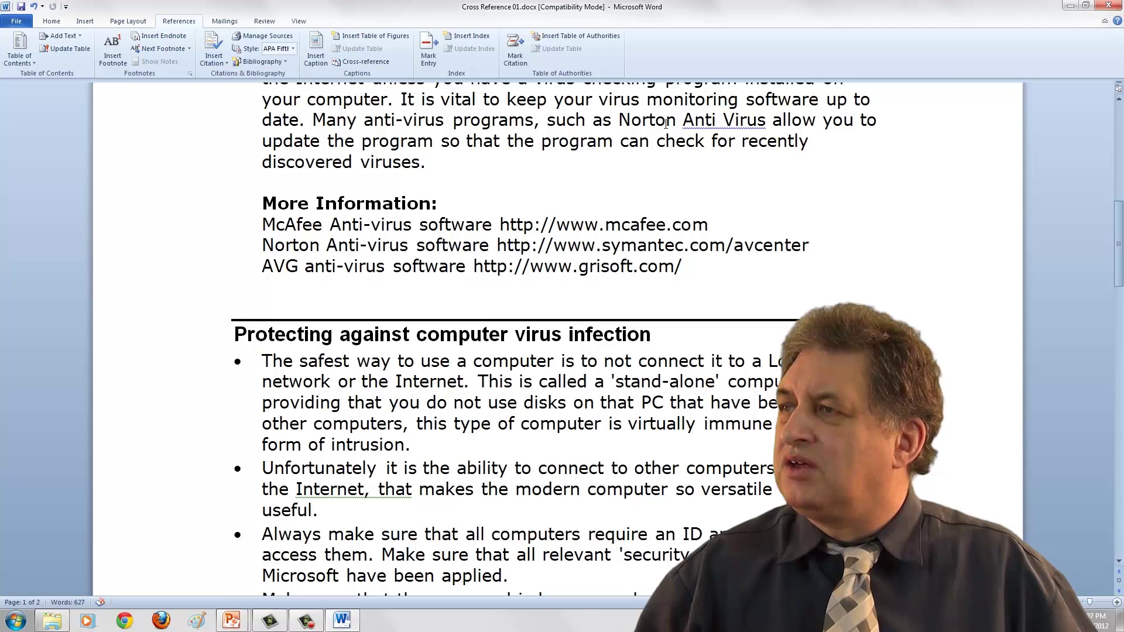
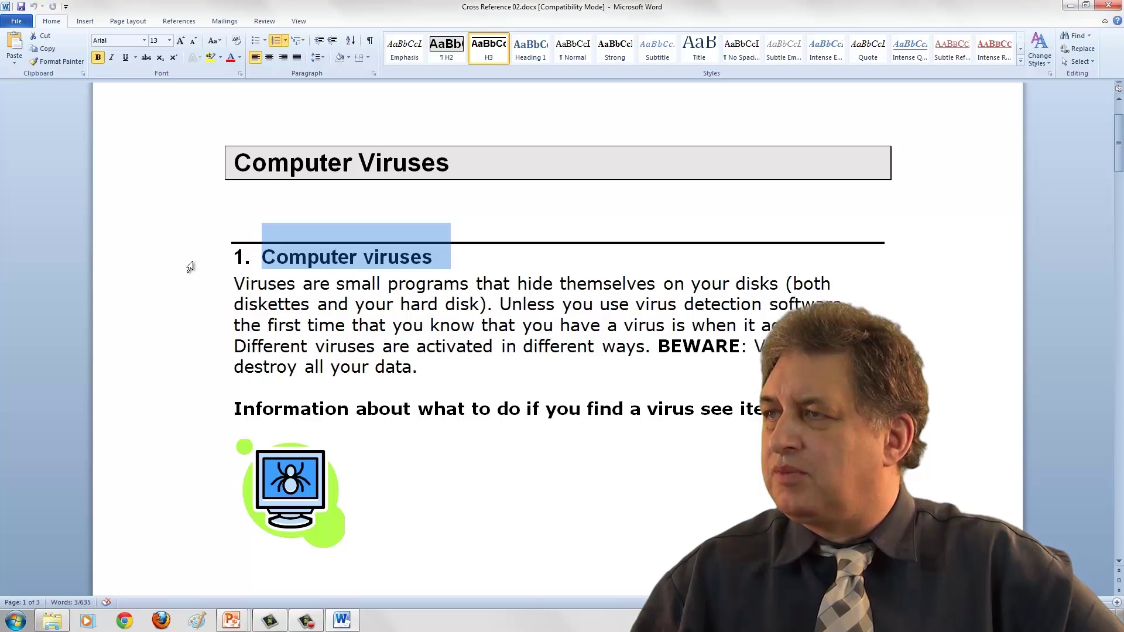
Step: Examine the numbered headings in the document, from "Computer viruses" to "What to do if you discover a virus on your computer"
click(258, 261)
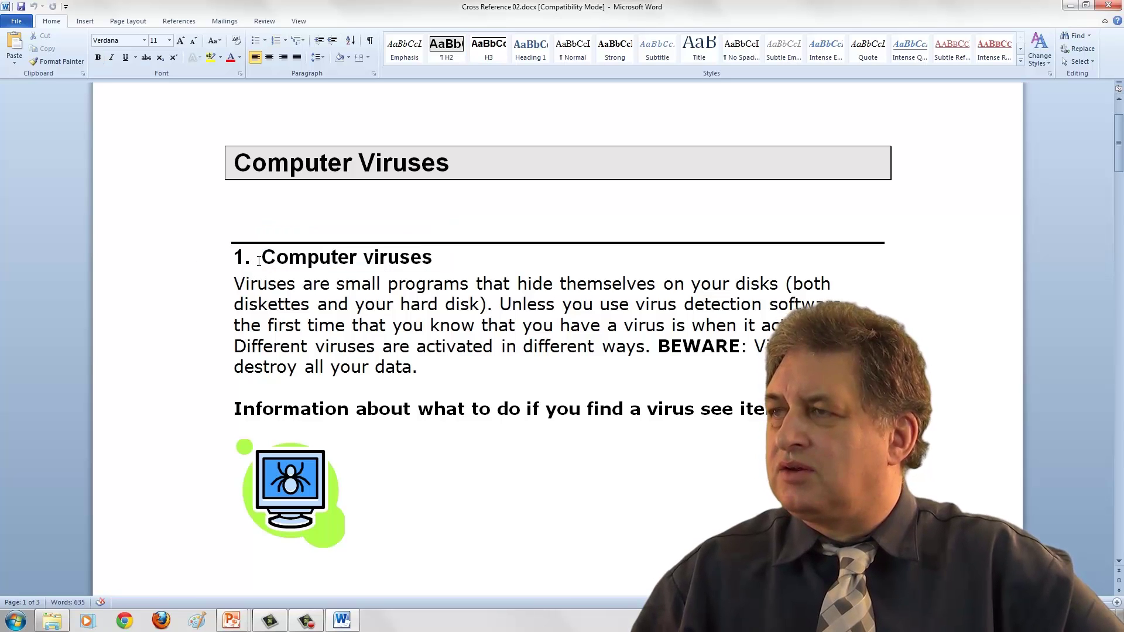
scroll(252, 246, down, 7)
click(251, 195)
scroll(270, 299, down, 6)
scroll(265, 253, down, 20)
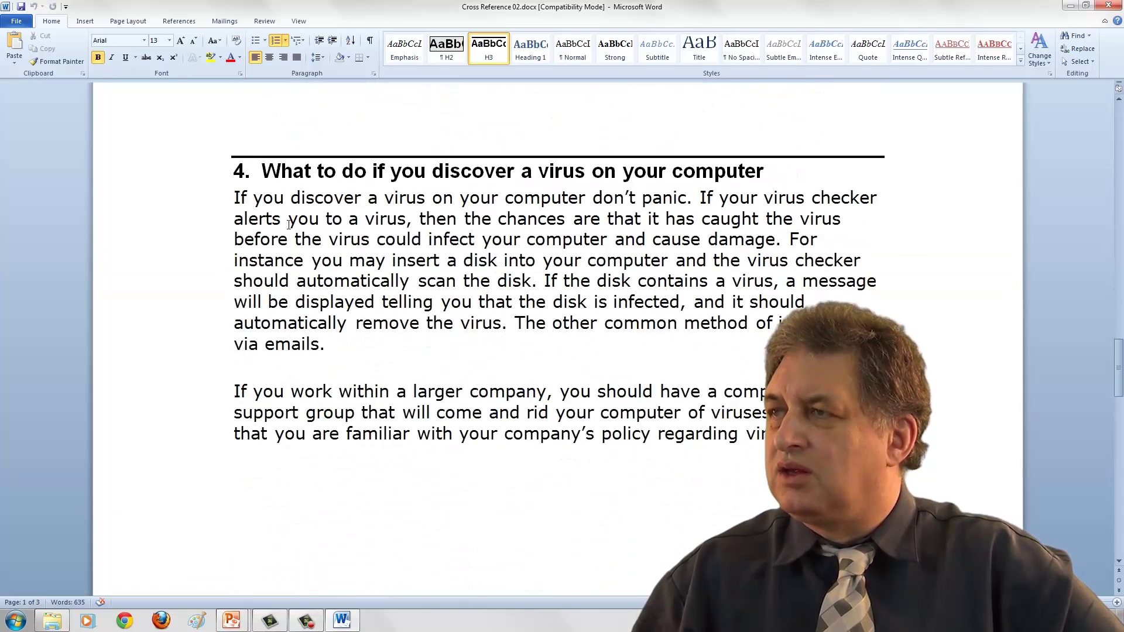
click(282, 172)
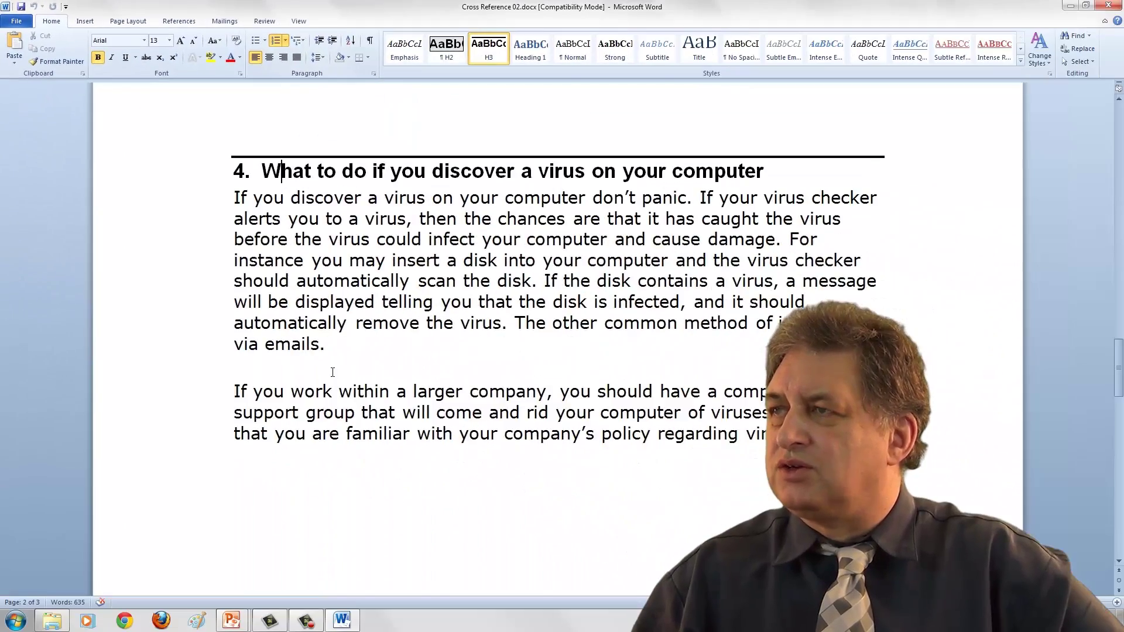
scroll(332, 373, up, 8)
scroll(332, 372, up, 20)
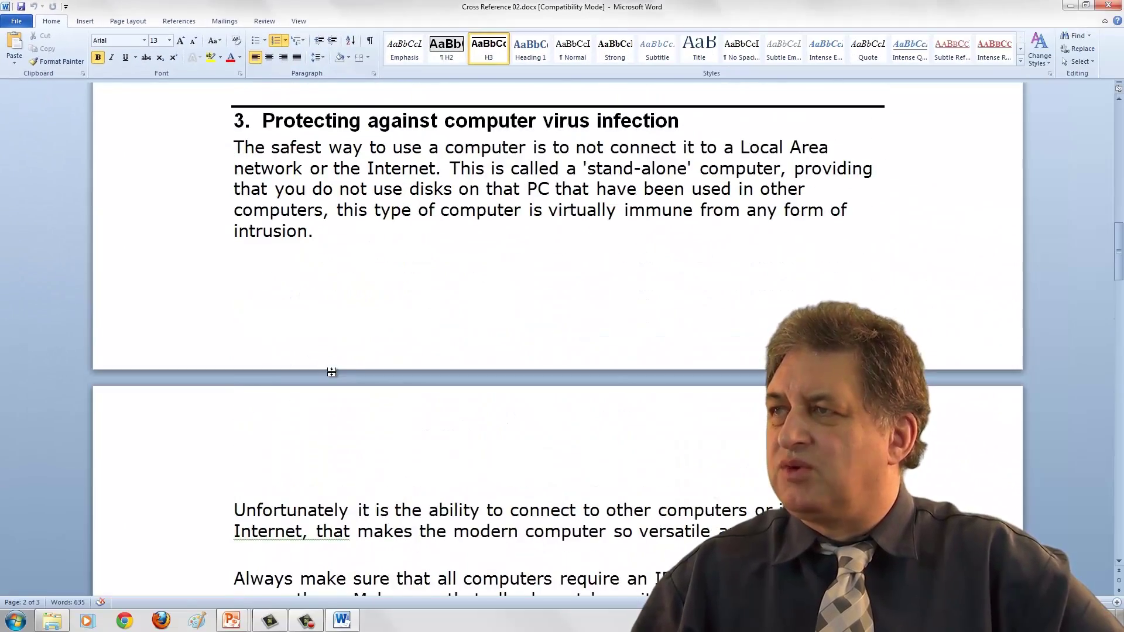
scroll(332, 372, up, 3)
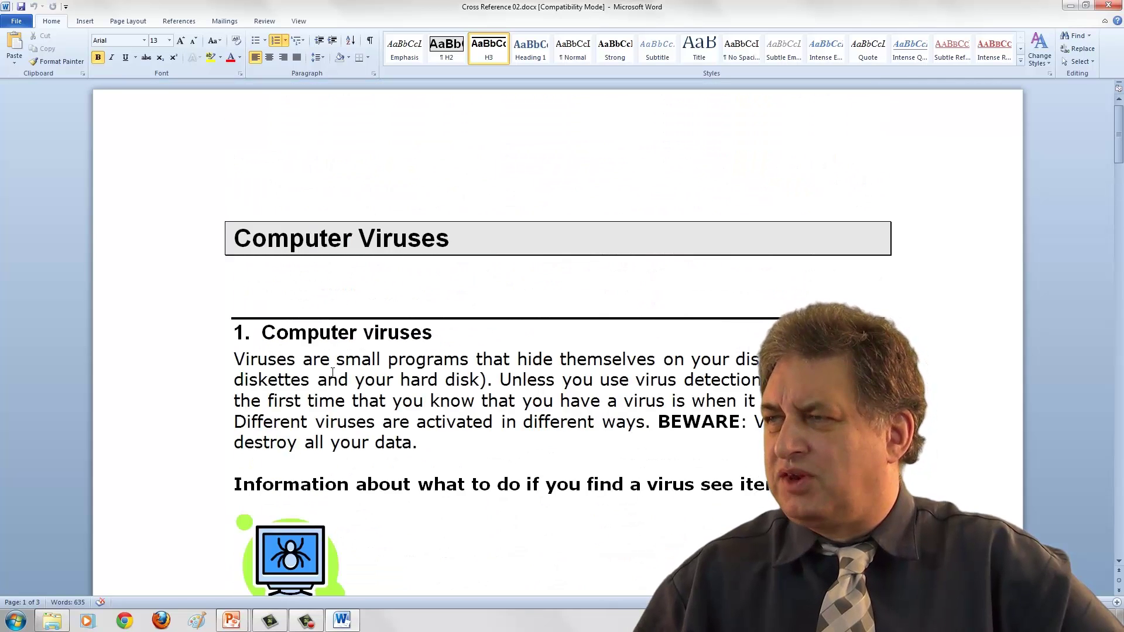
Step: After "see item:", insert a hyperlinked paragraph number cross-reference to the numbered item "What to do if you discover a virus on your computer" and follow it
scroll(332, 372, down, 3)
key(Down)
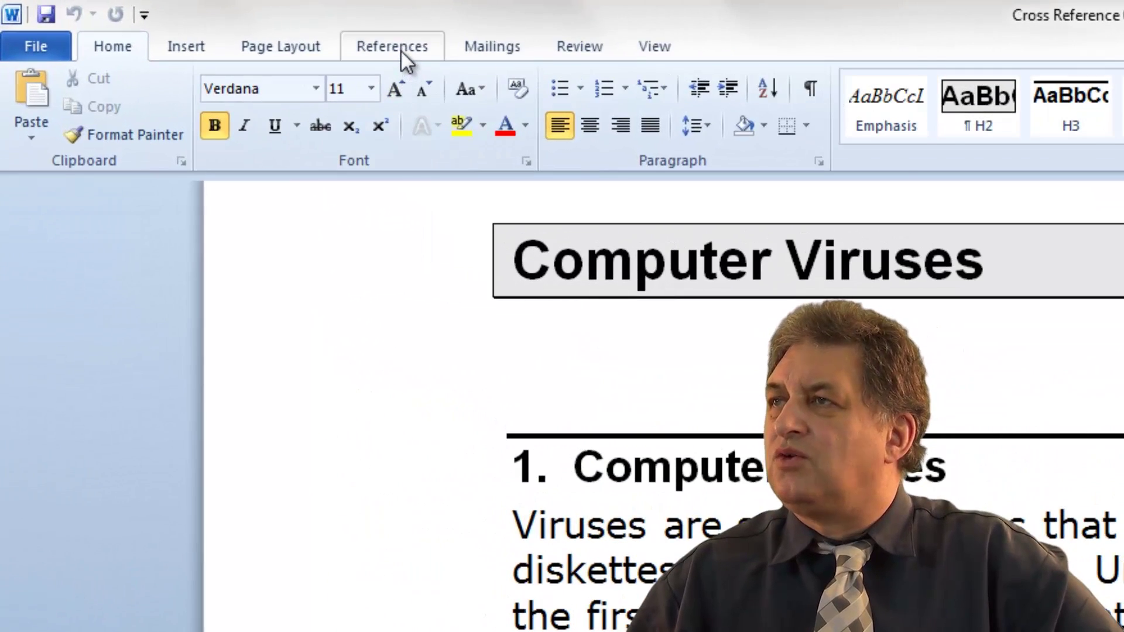
click(401, 51)
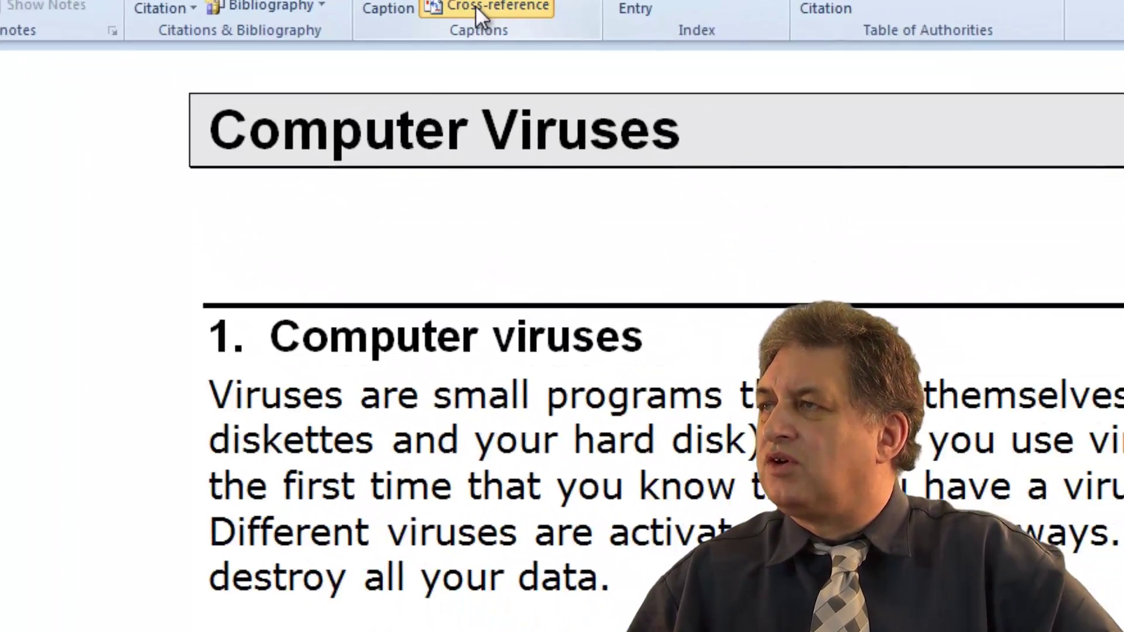
click(479, 7)
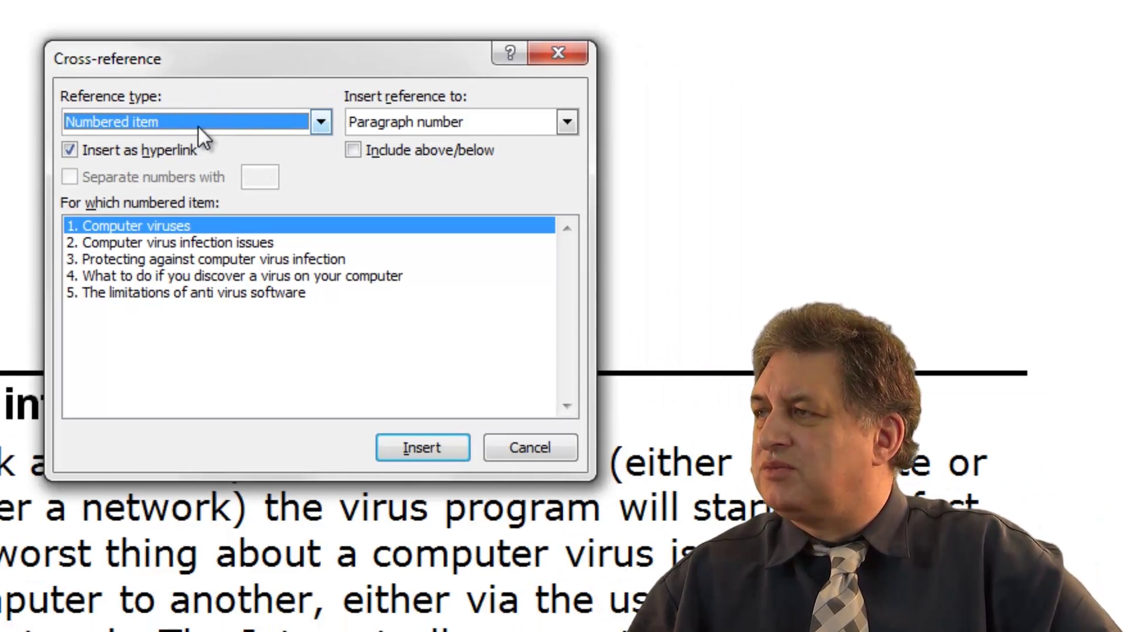
click(321, 121)
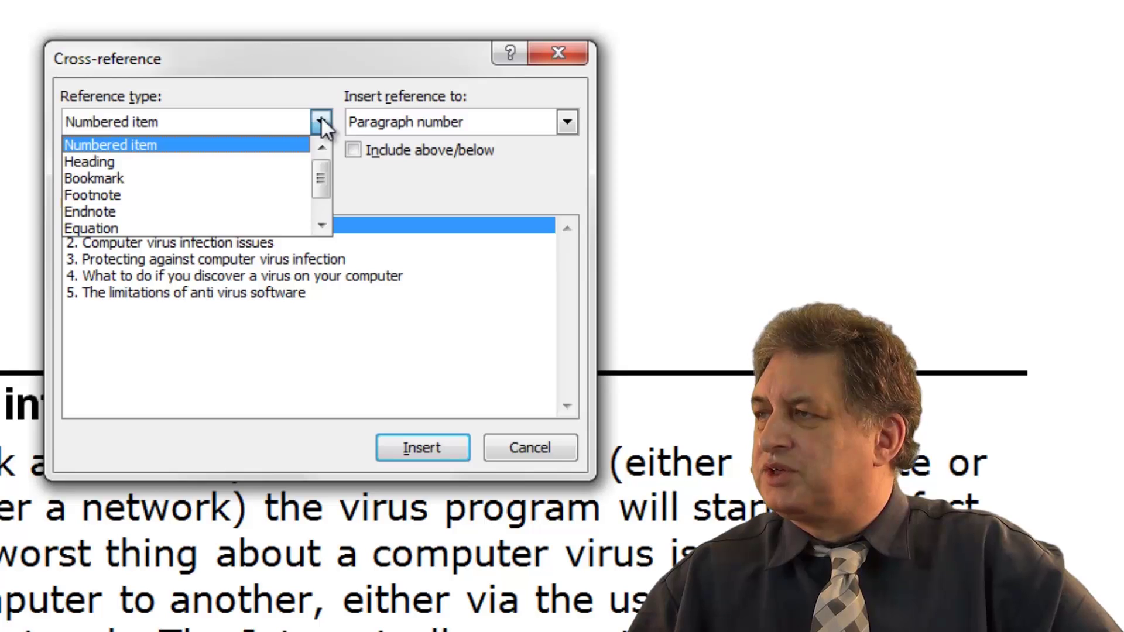
click(321, 120)
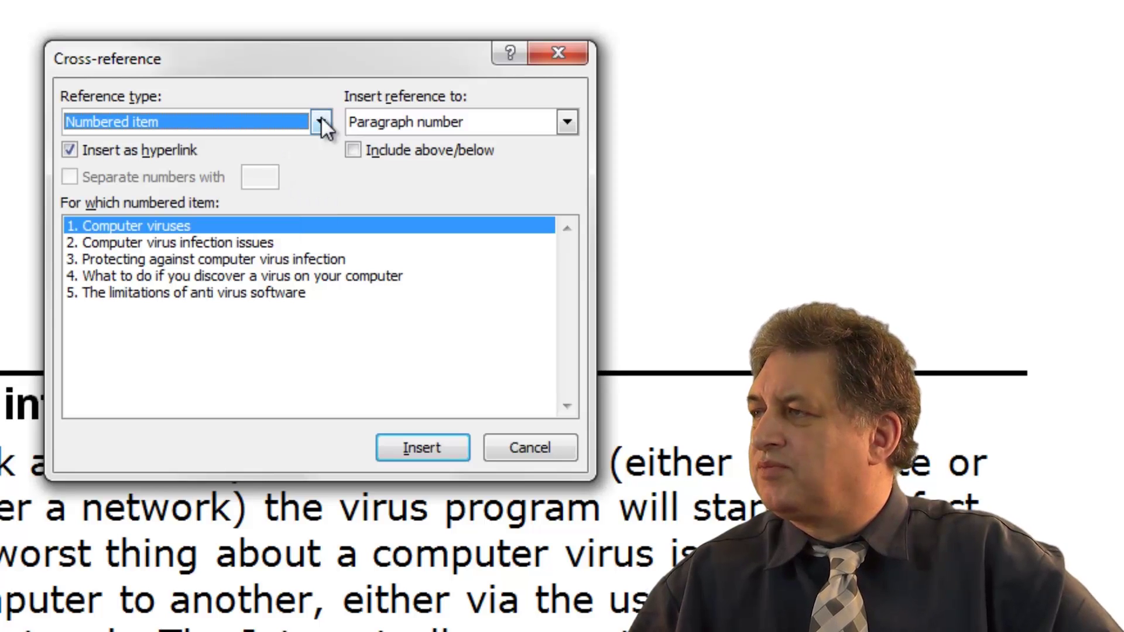
click(569, 120)
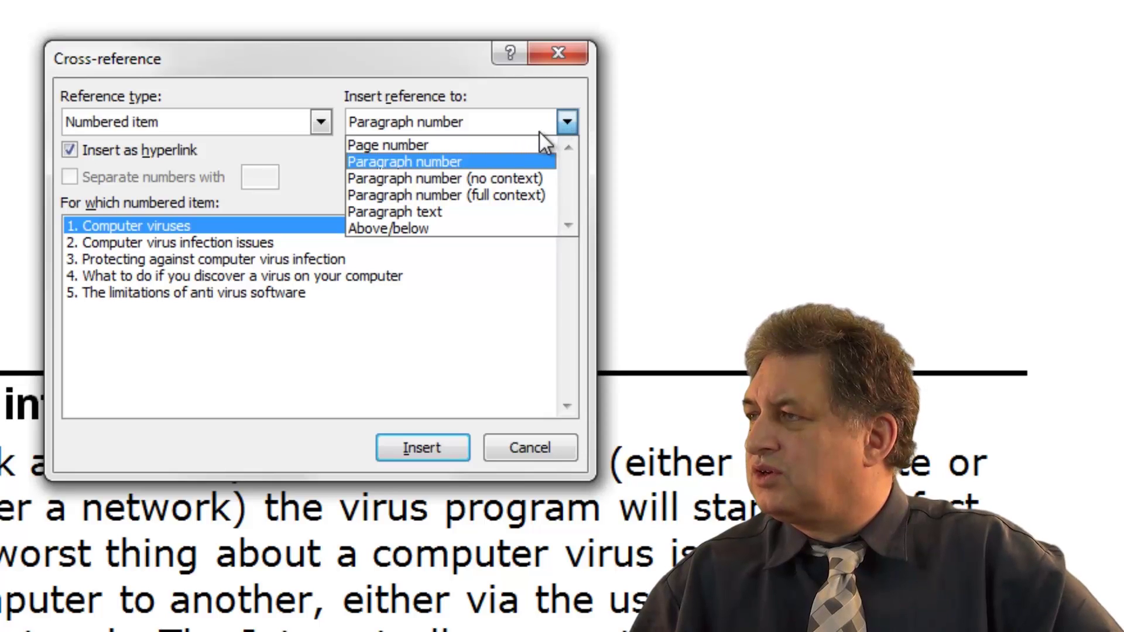
click(495, 161)
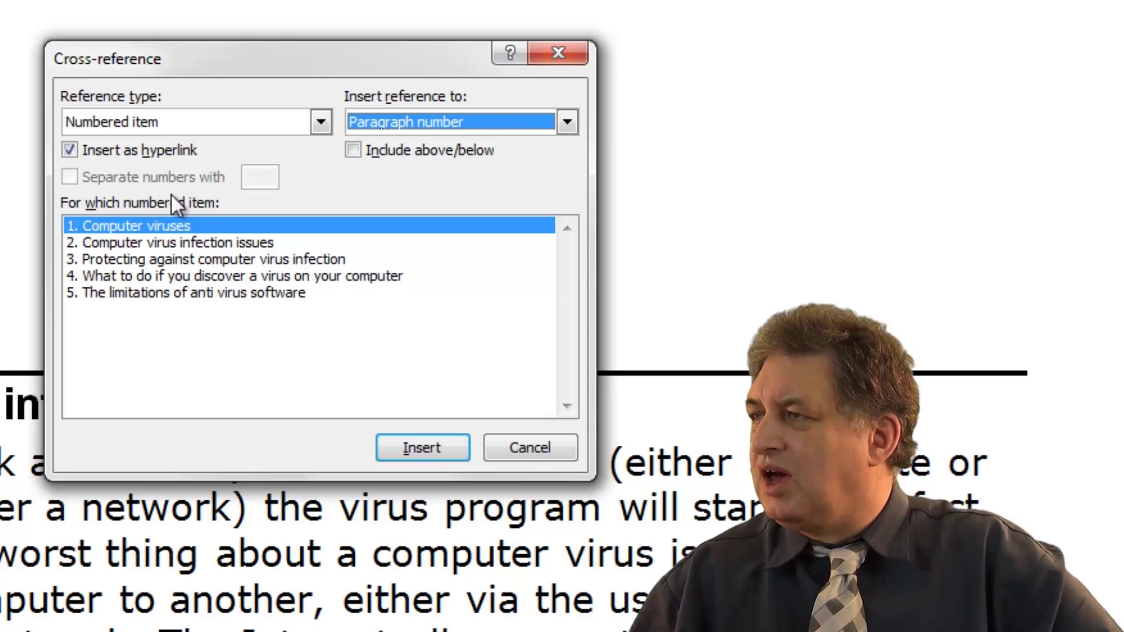
click(103, 279)
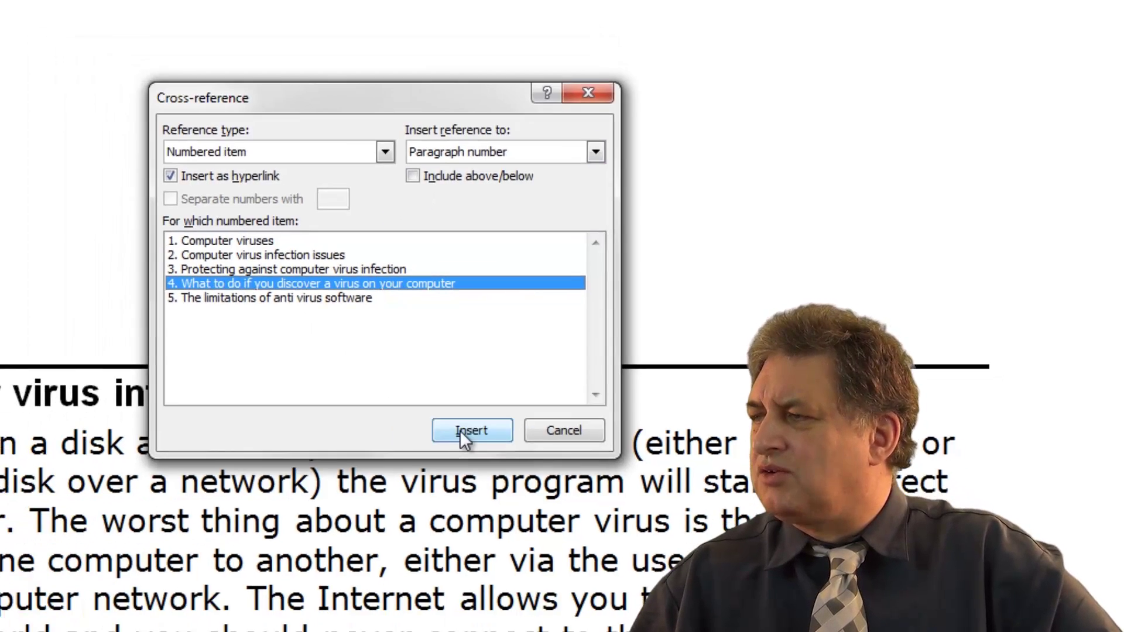
click(421, 448)
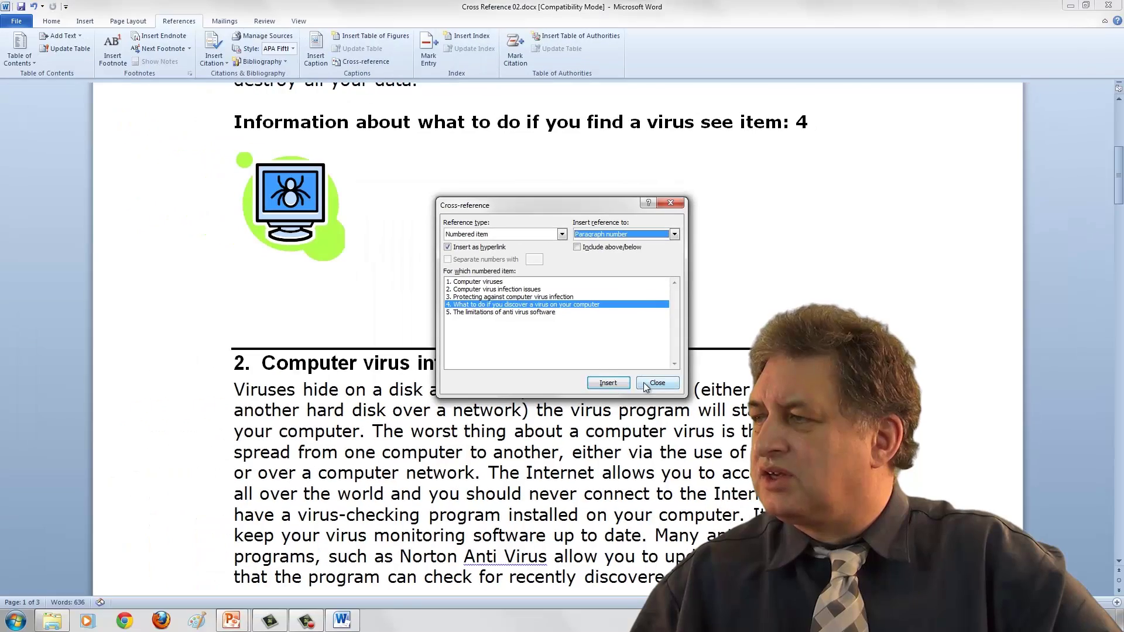
click(646, 383)
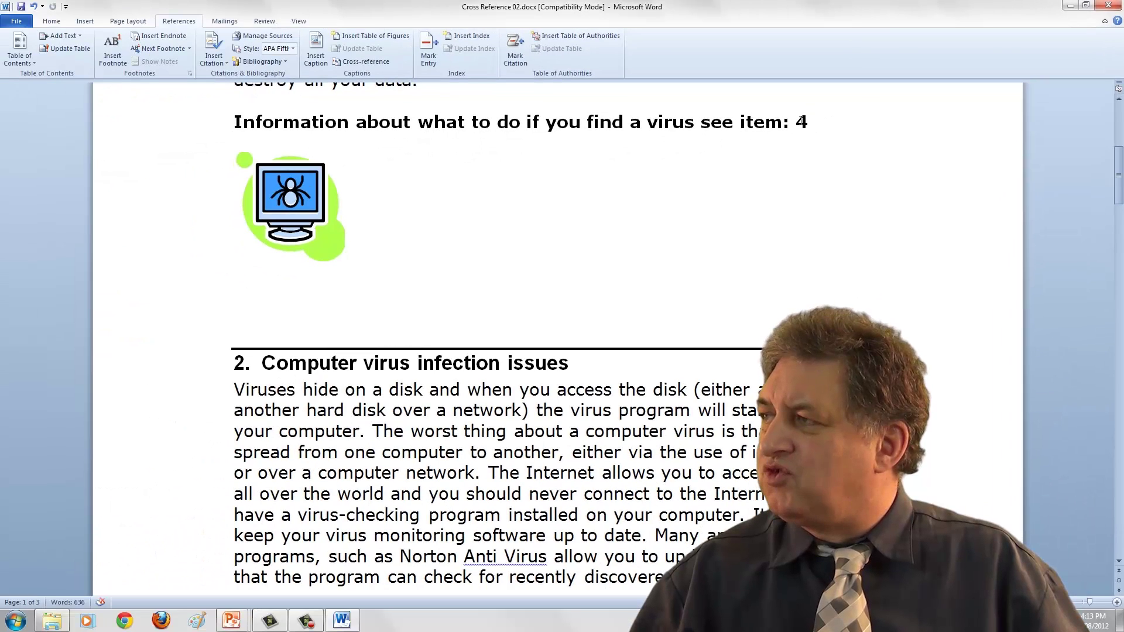
ctrl+click(803, 124)
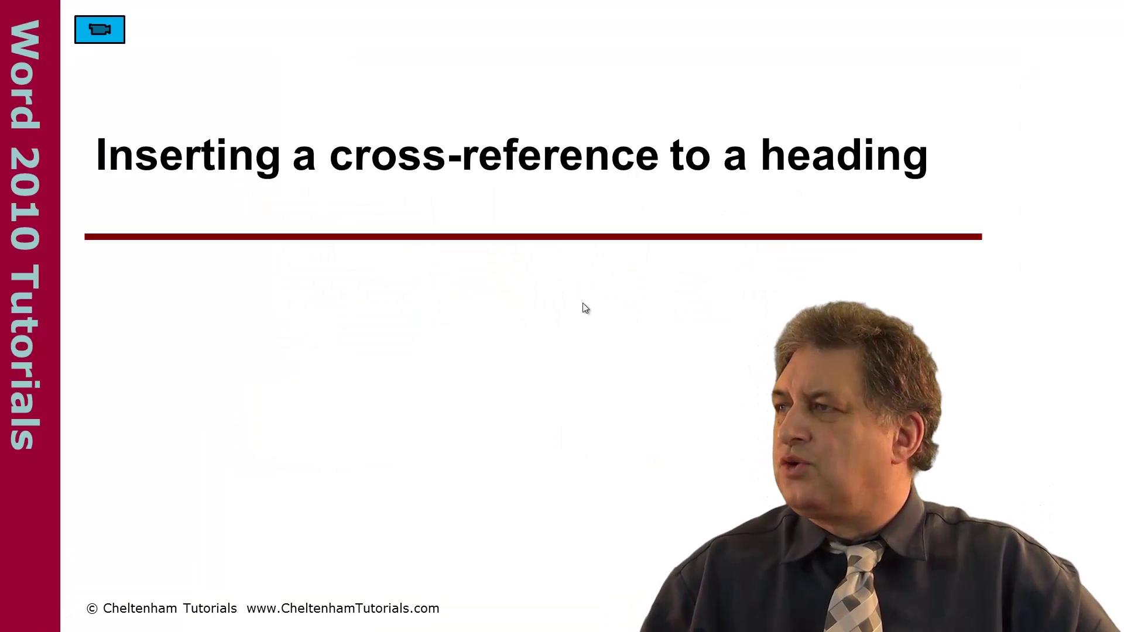
Step: Open Cross Reference 03.docx from the slide and place the cursor after "For more details if you discover a virus see page:"
click(103, 34)
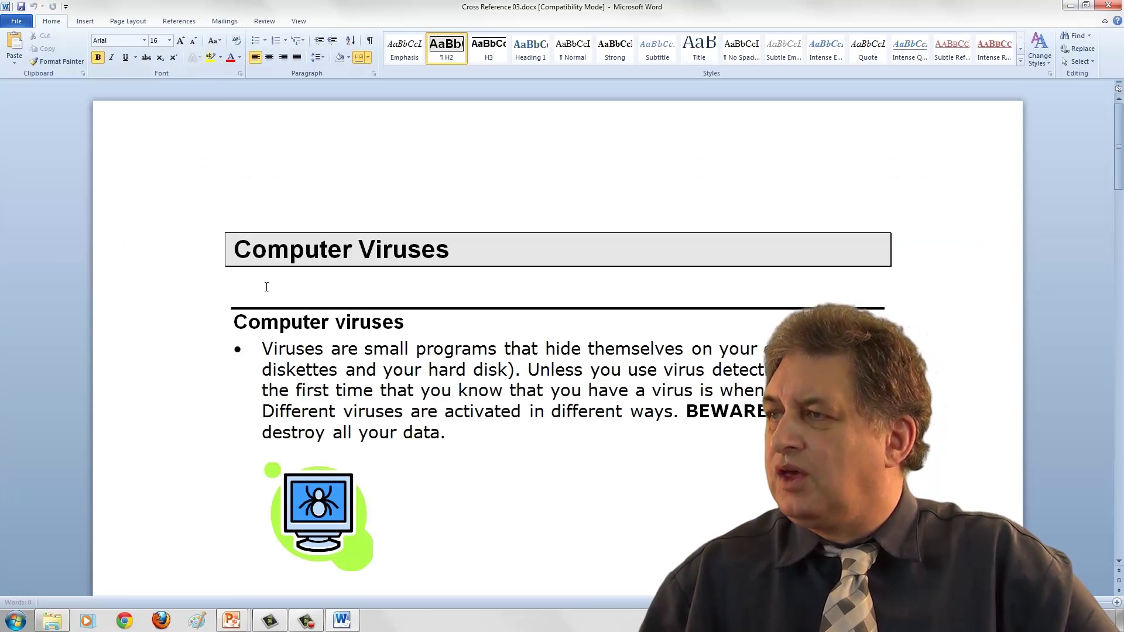
scroll(266, 287, down, 4)
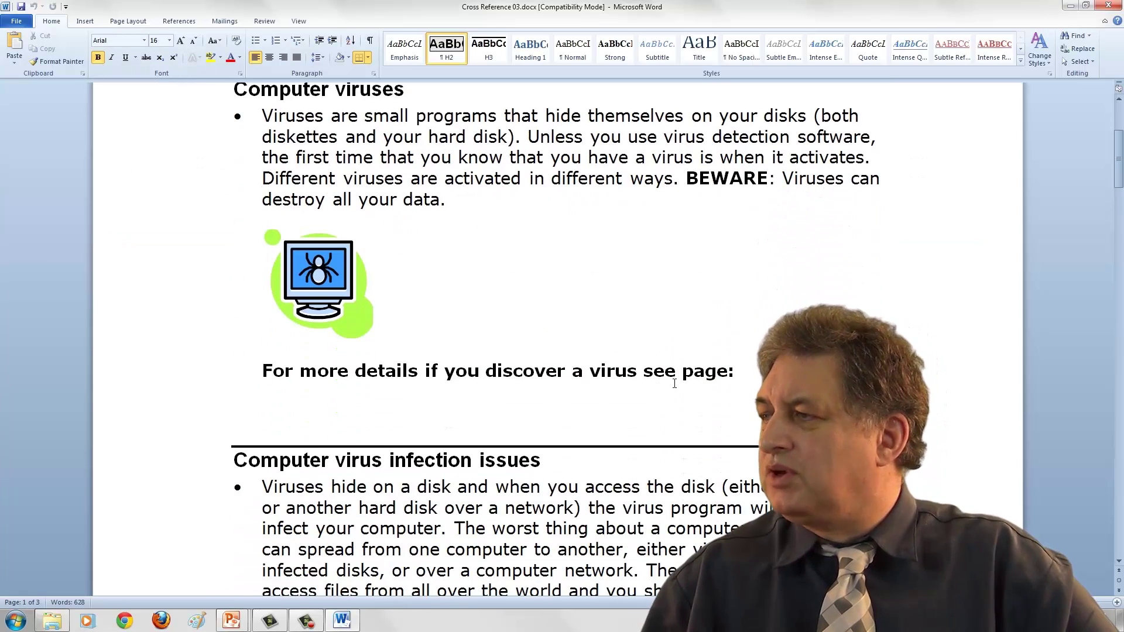
click(765, 374)
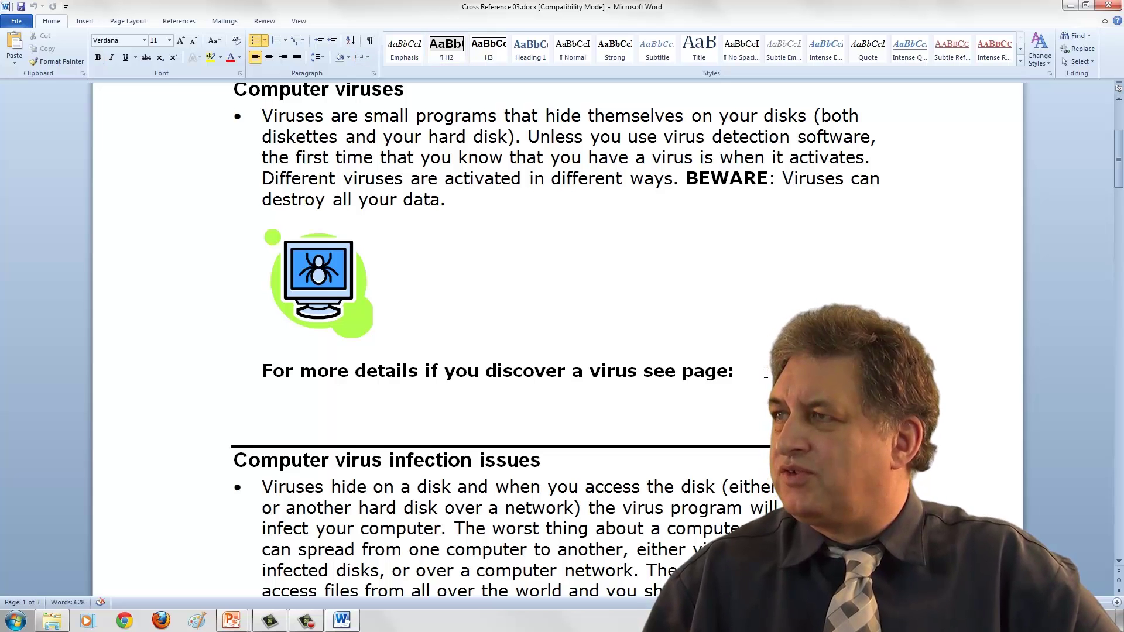
Step: Examine the "What to do if you discover a virus on your computer" section and the "see page:" line that should refer to it
scroll(612, 324, up, 1)
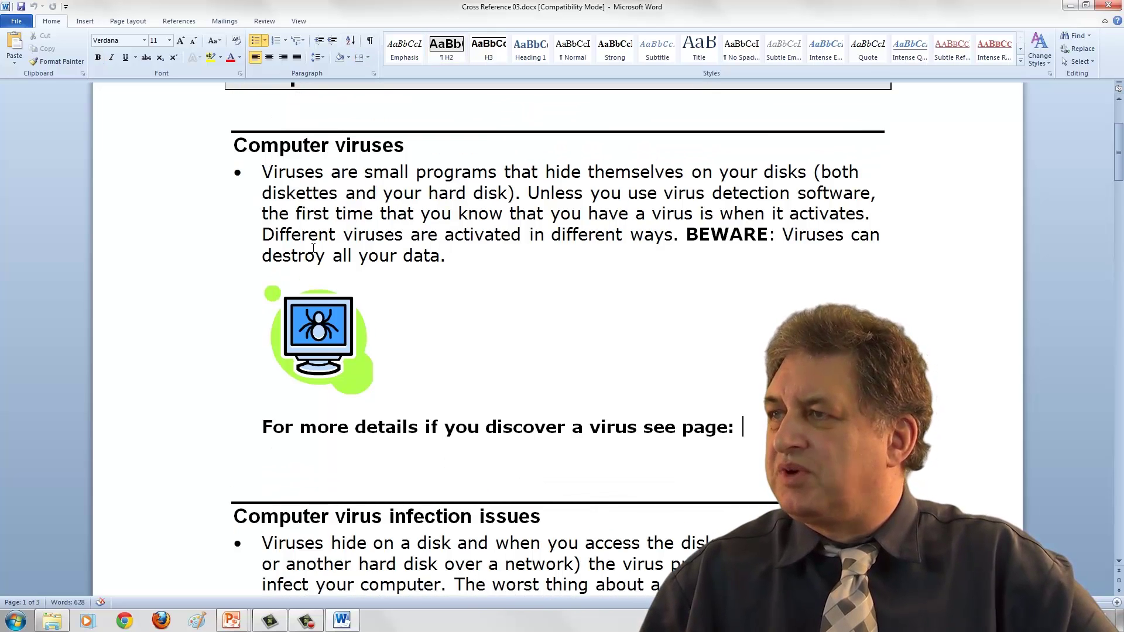
scroll(328, 387, down, 8)
scroll(329, 385, down, 20)
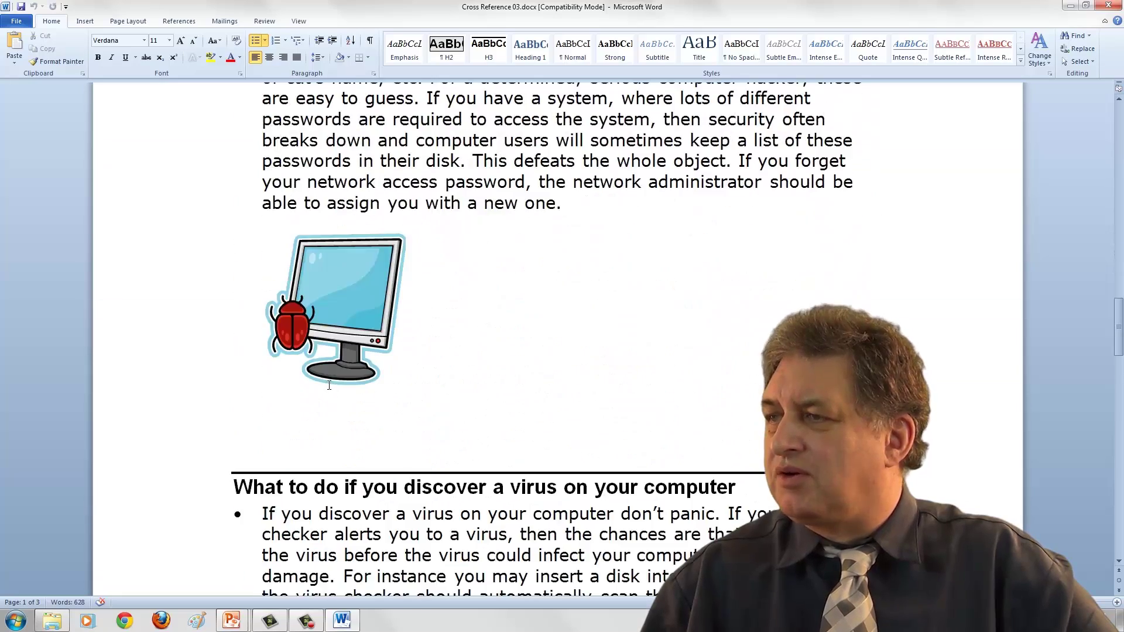
scroll(329, 385, down, 6)
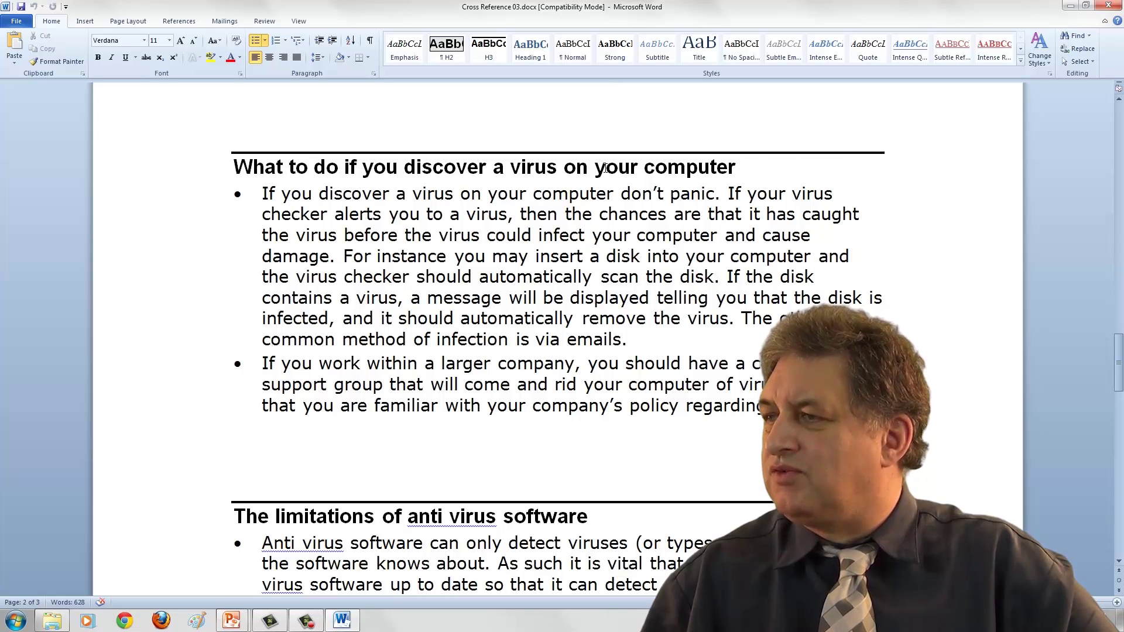
scroll(480, 265, up, 1)
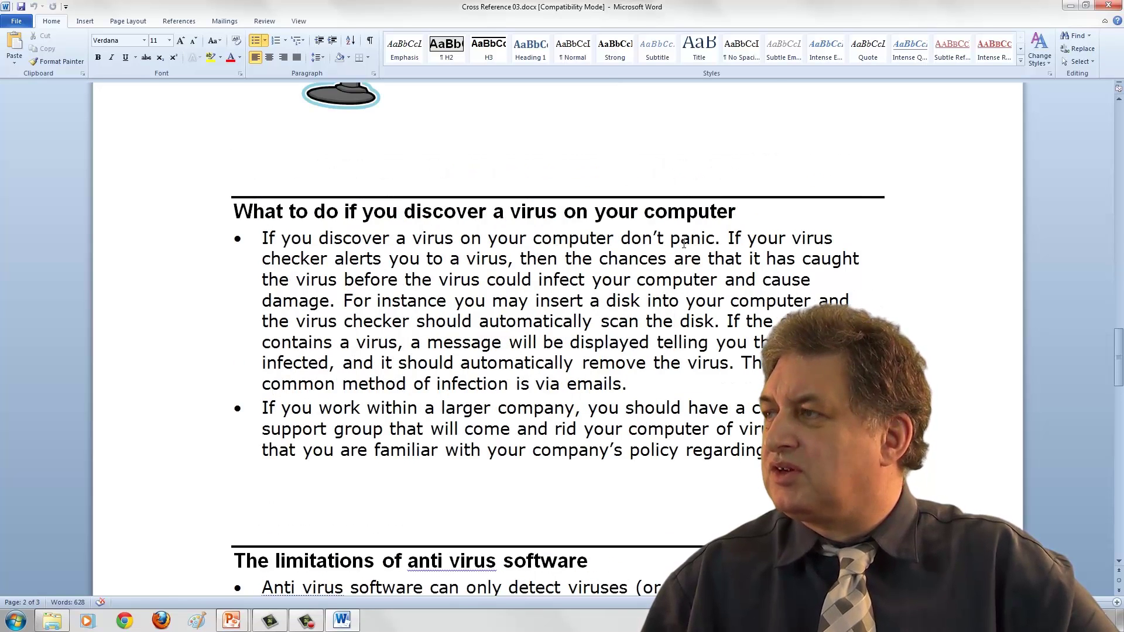
scroll(435, 235, up, 20)
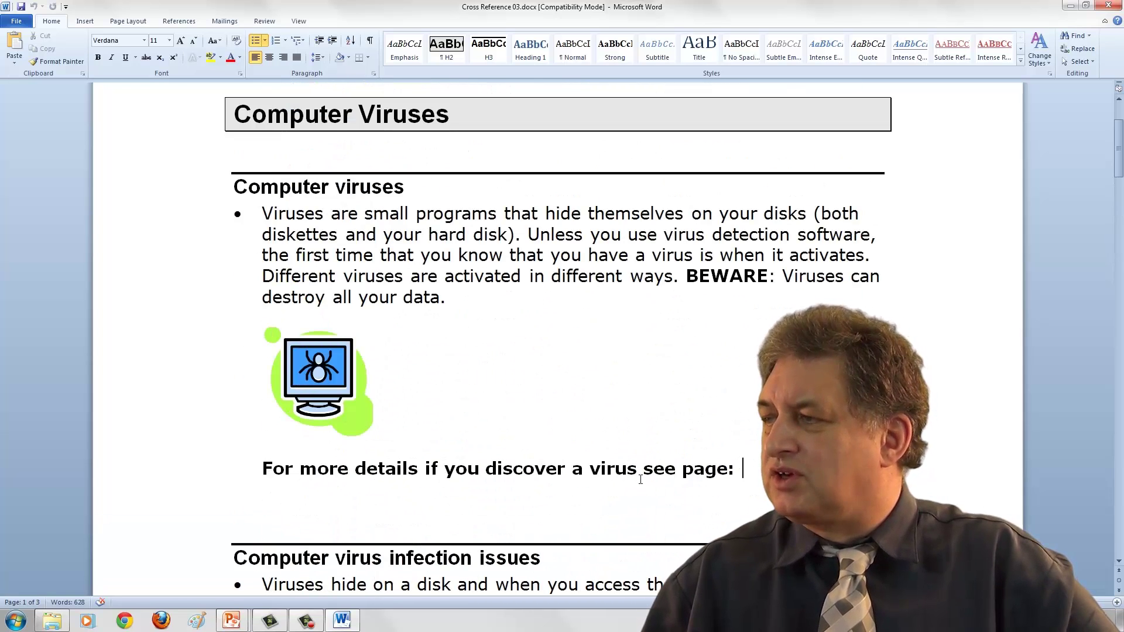
scroll(640, 479, down, 18)
scroll(640, 479, down, 18)
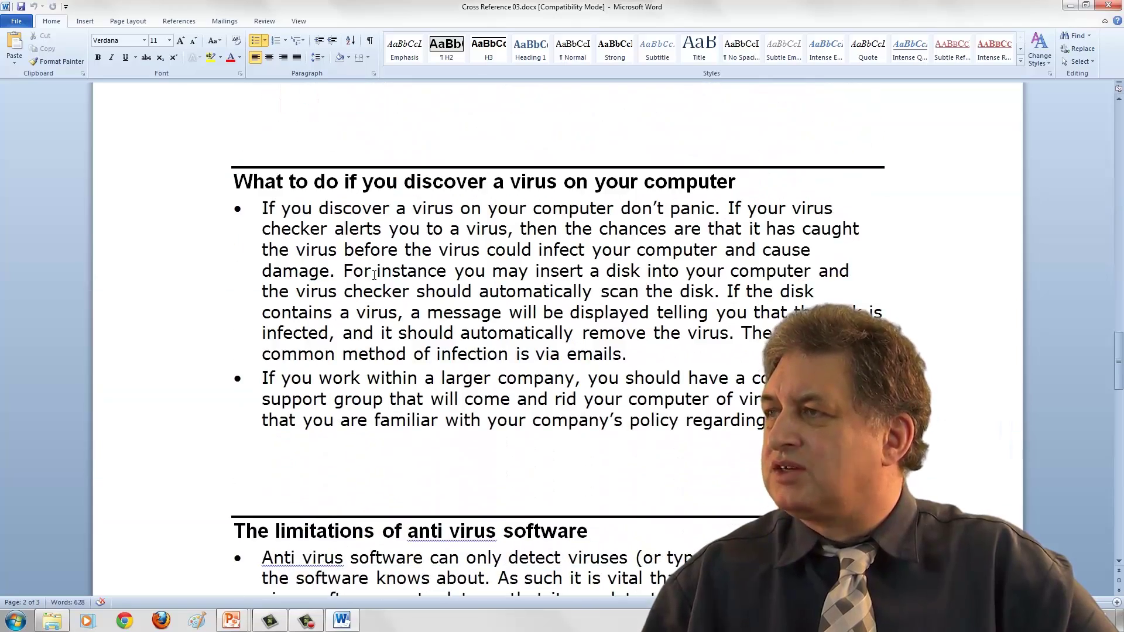
scroll(374, 275, up, 10)
scroll(468, 296, up, 15)
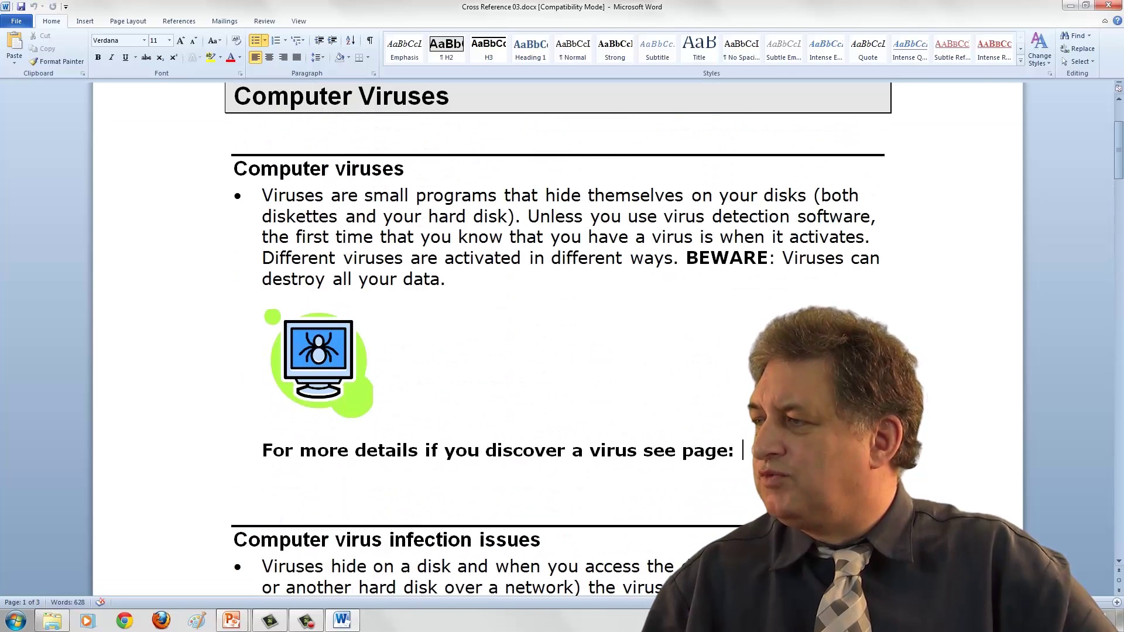
Step: After "see page:", insert a hyperlinked page number cross-reference to the heading "What to do if you discover a virus on your computer"
click(754, 450)
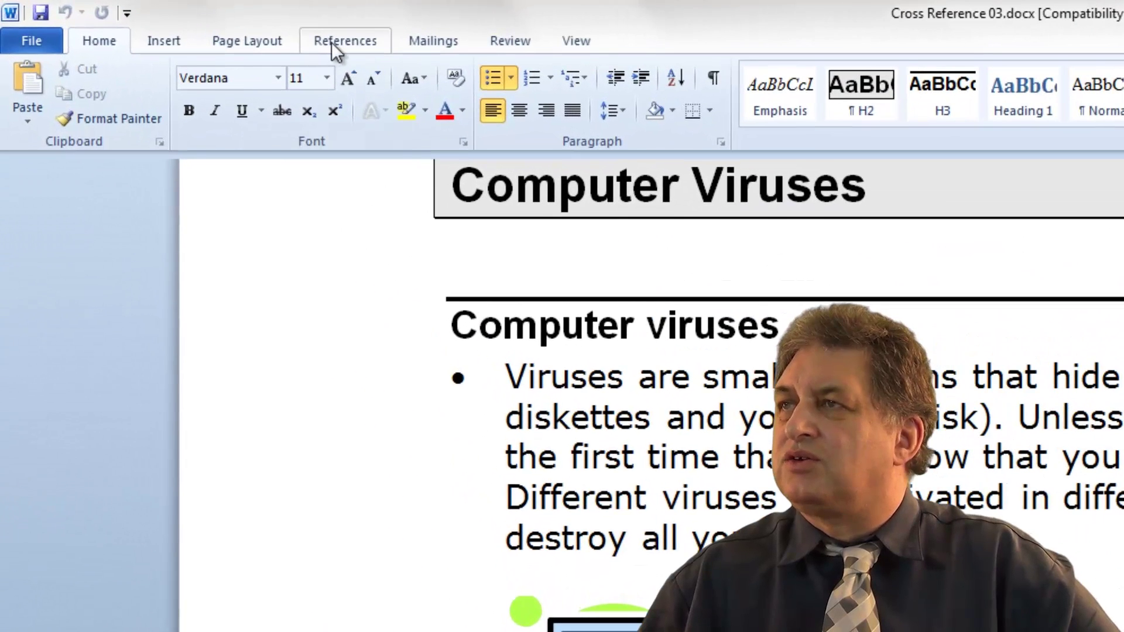
click(330, 44)
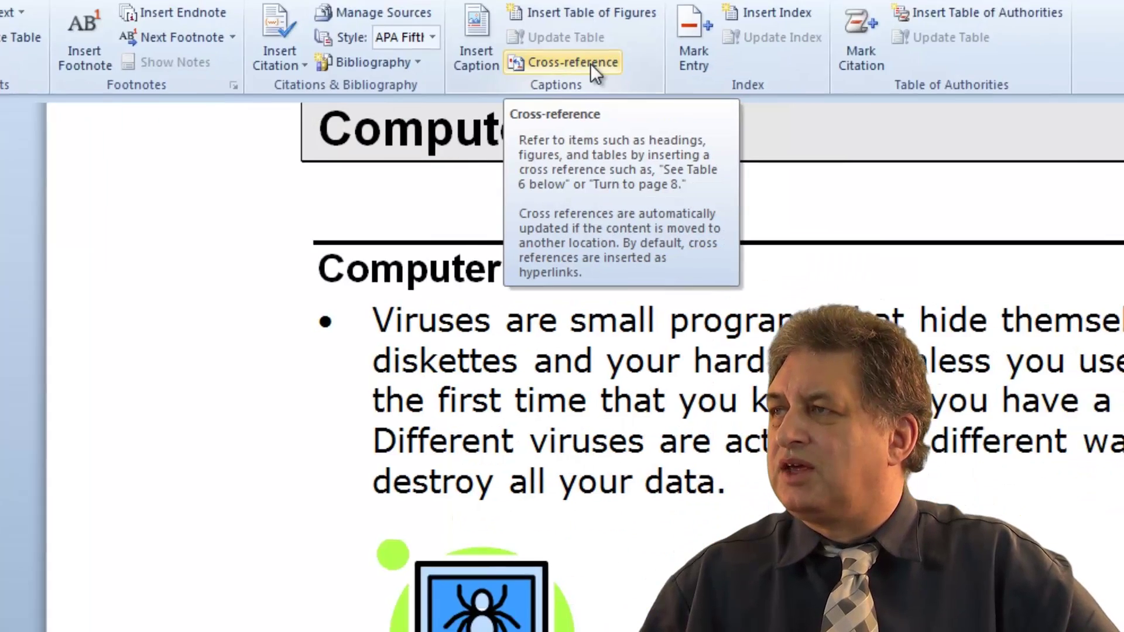
click(722, 120)
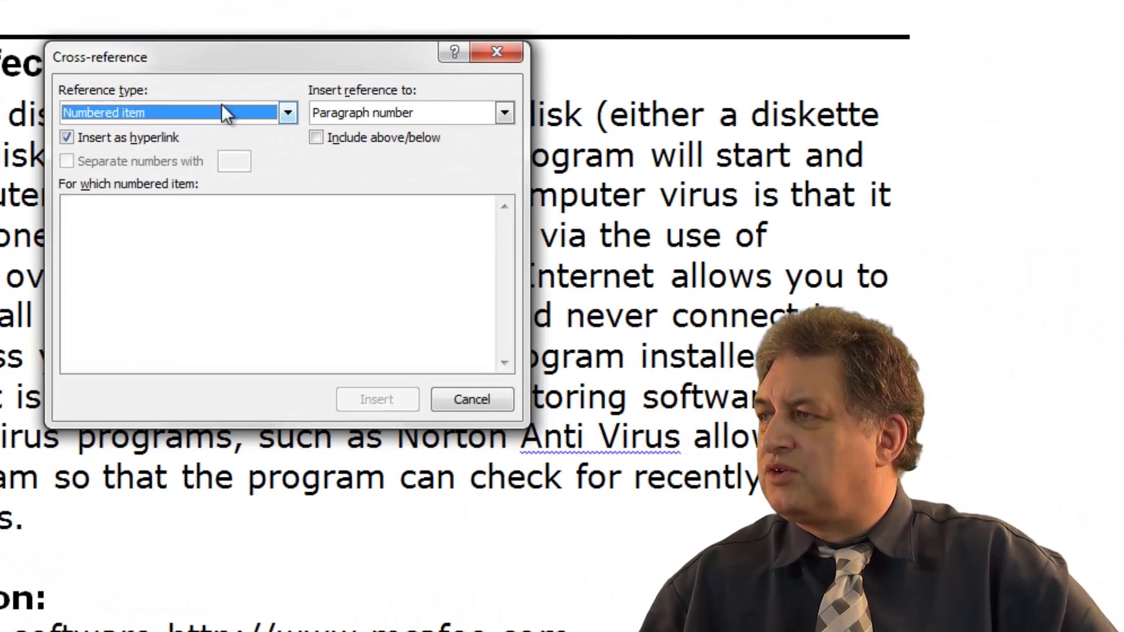
click(287, 113)
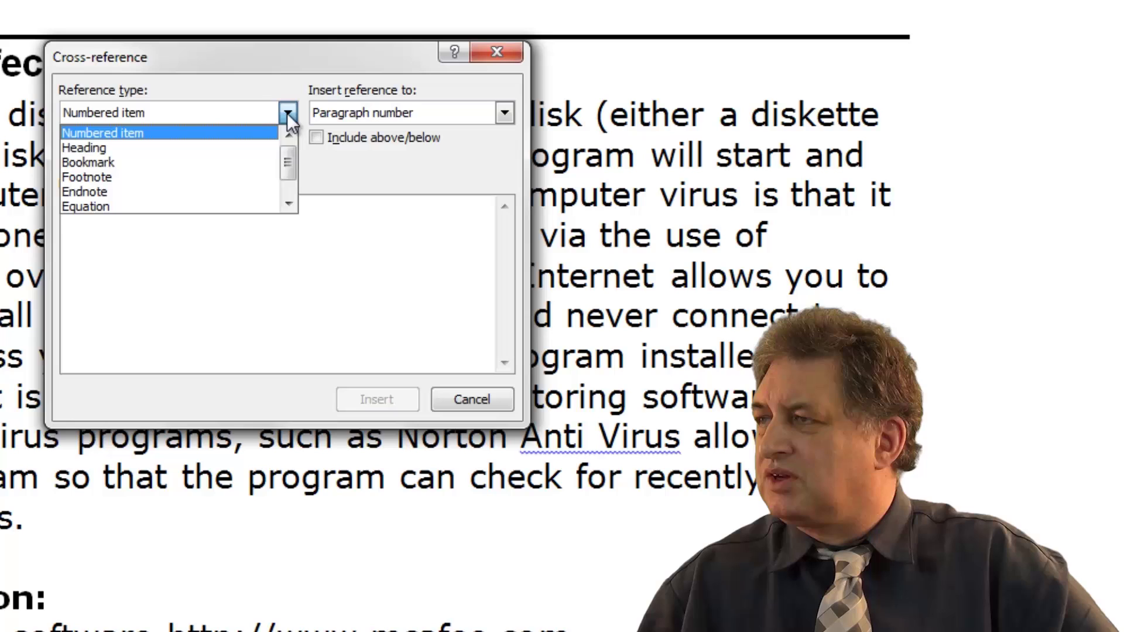
click(261, 149)
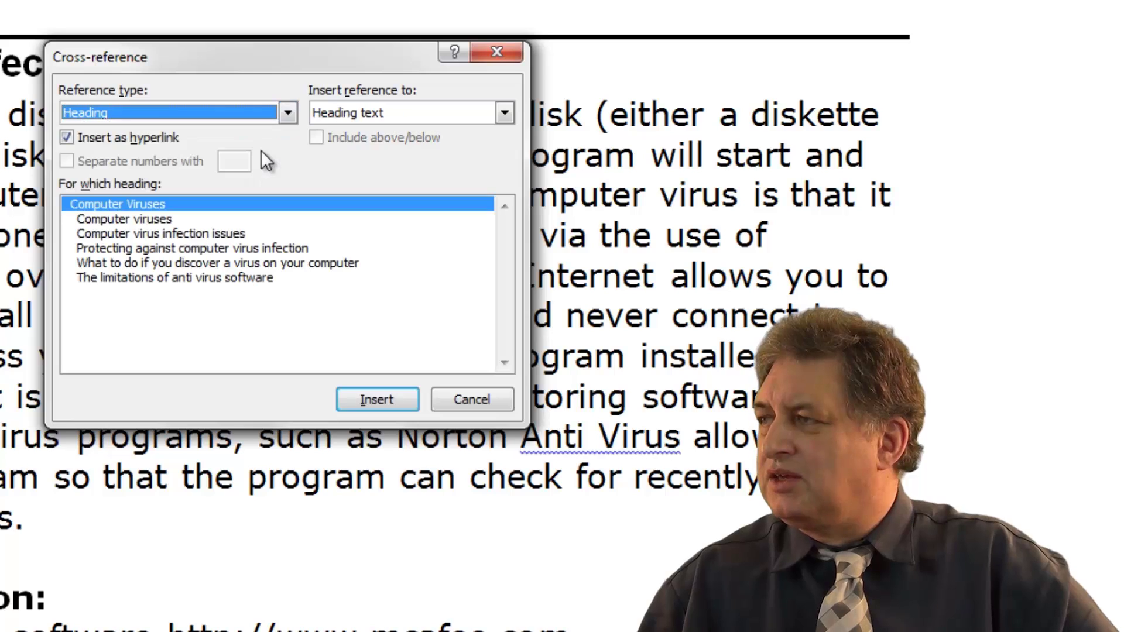
click(504, 112)
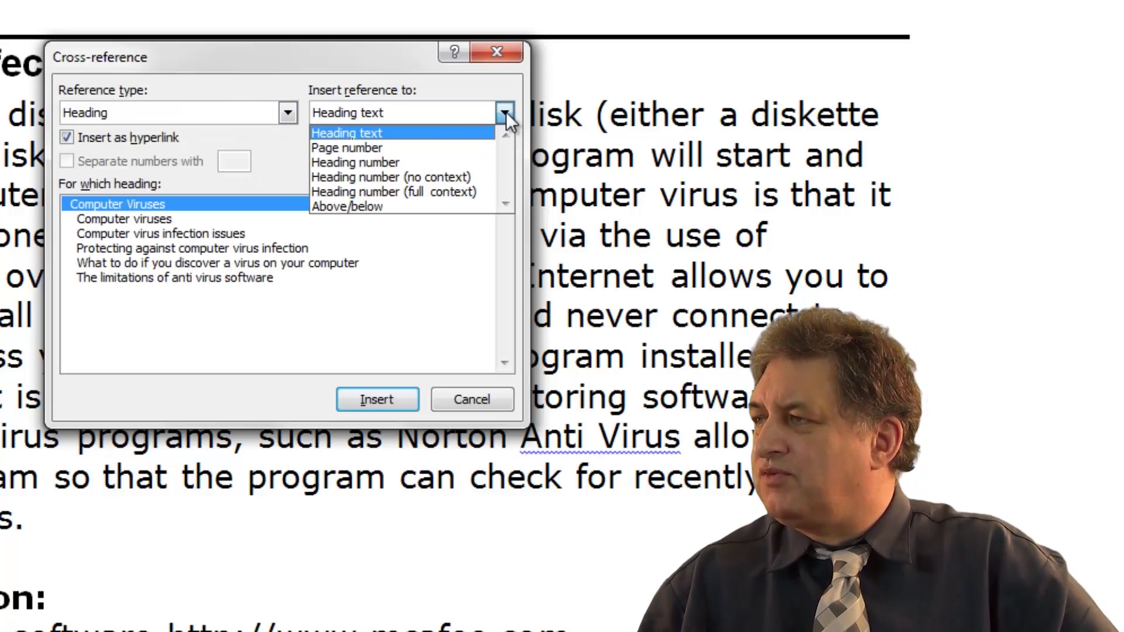
click(489, 147)
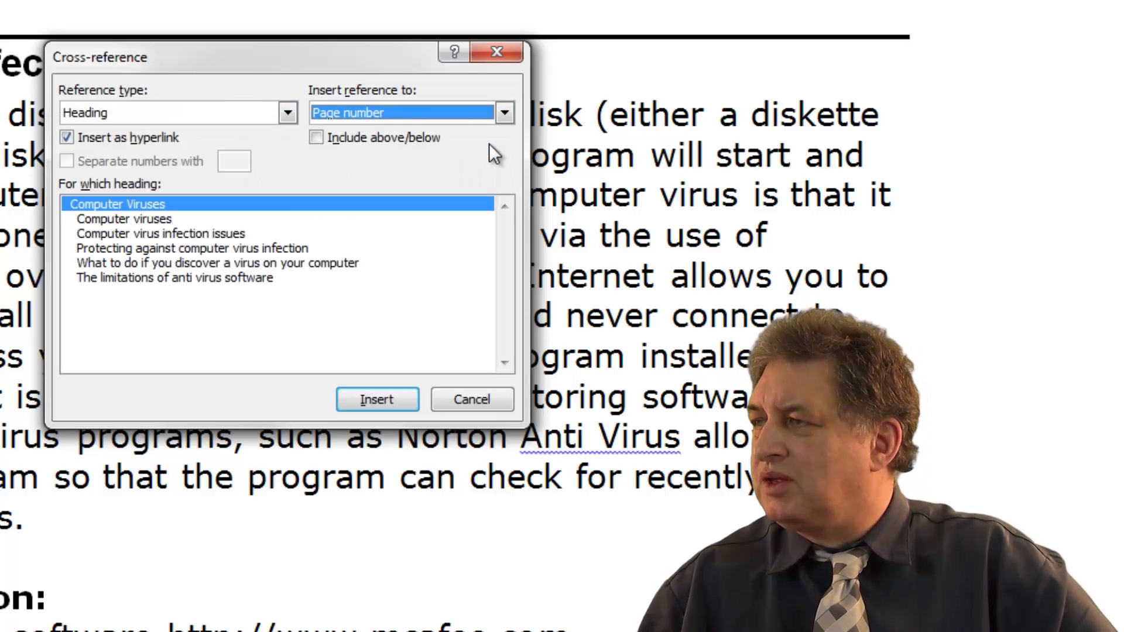
click(163, 263)
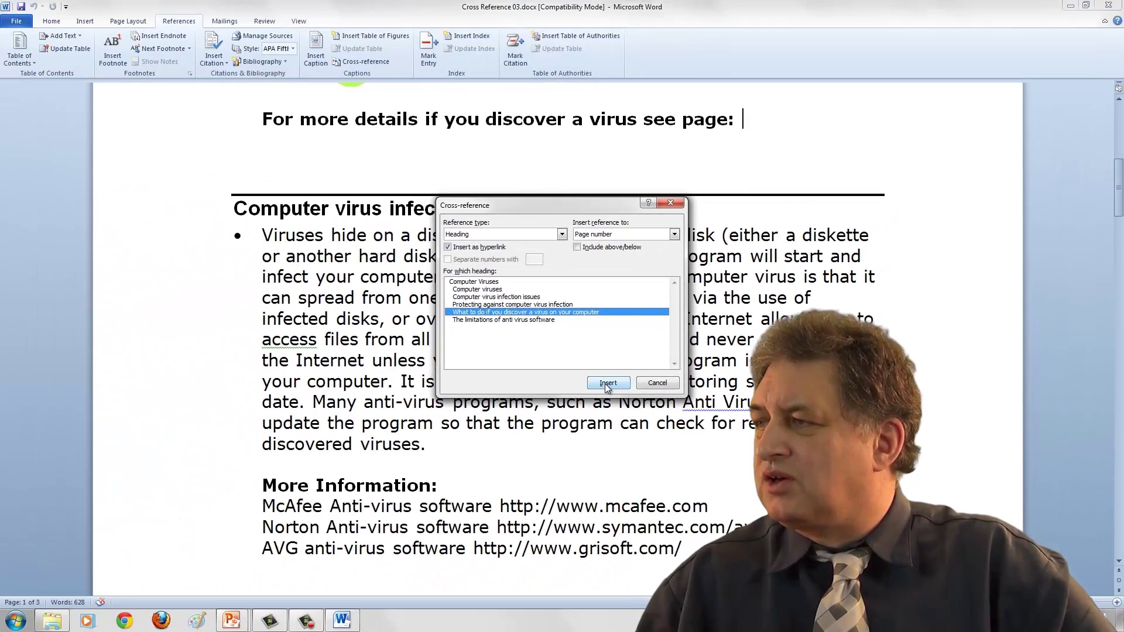
click(575, 384)
click(656, 384)
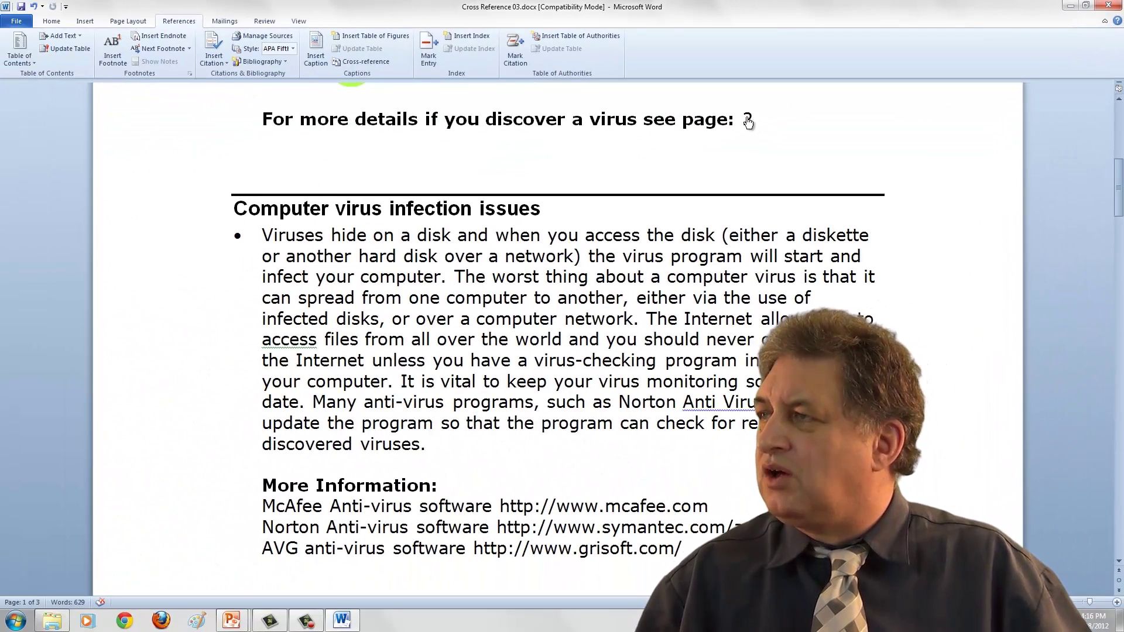
Step: Follow the page number cross-reference after "see page:" to the "What to do if you discover a virus on your computer" heading
ctrl+click(749, 120)
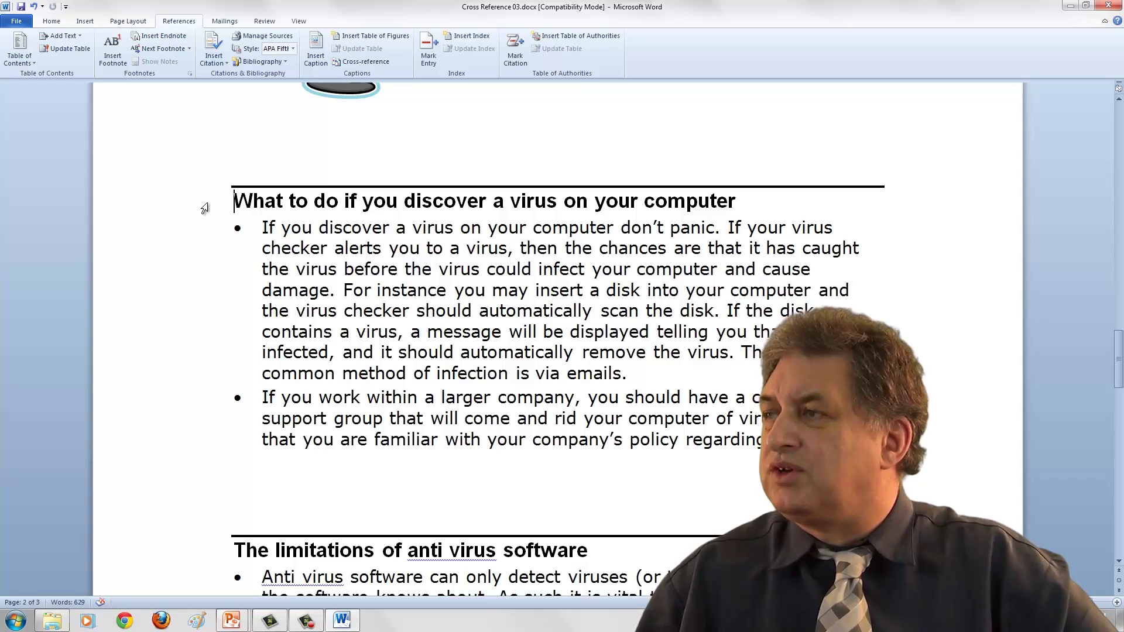
scroll(356, 262, up, 10)
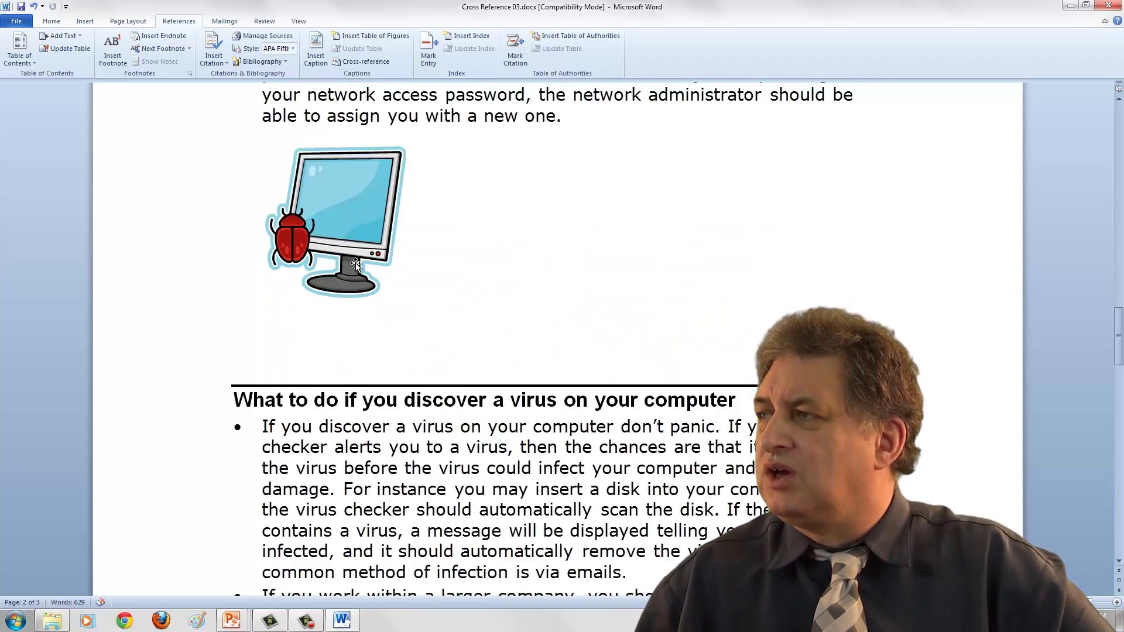
scroll(356, 263, up, 10)
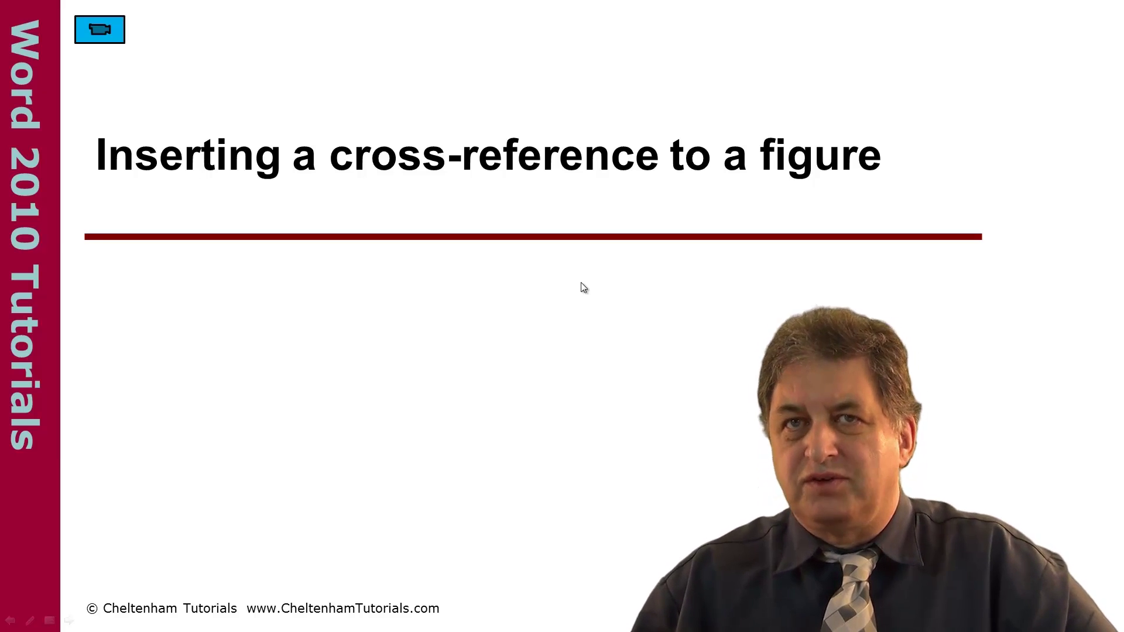
Step: Open Cross Reference 04.docx from the slide and place the cursor after "See a virus check update screen on page:"
click(126, 37)
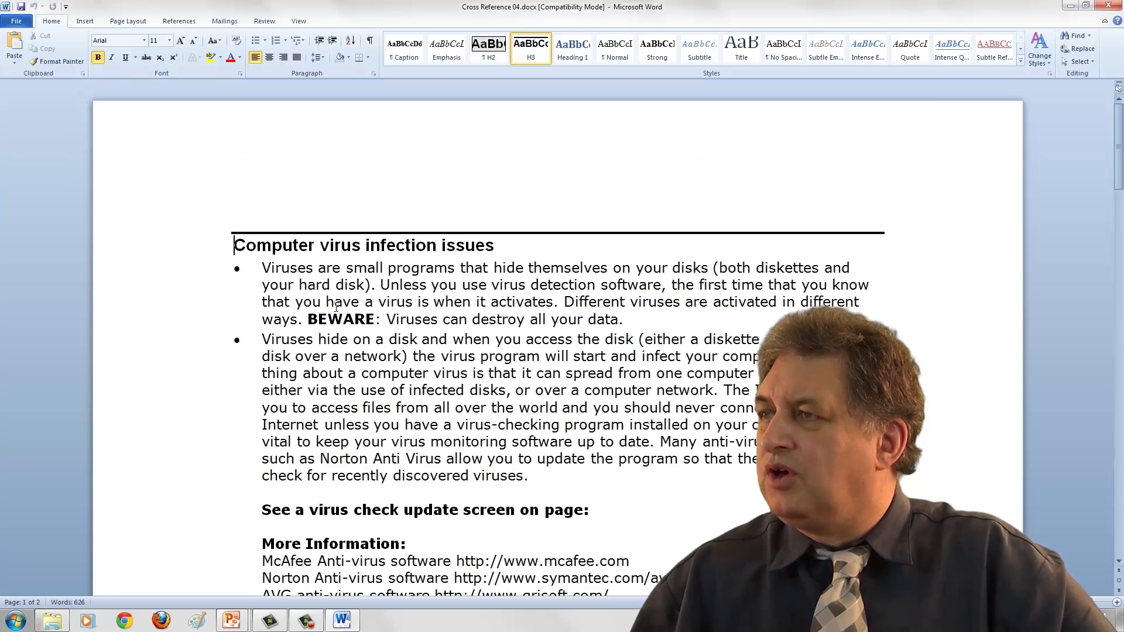
scroll(263, 351, down, 3)
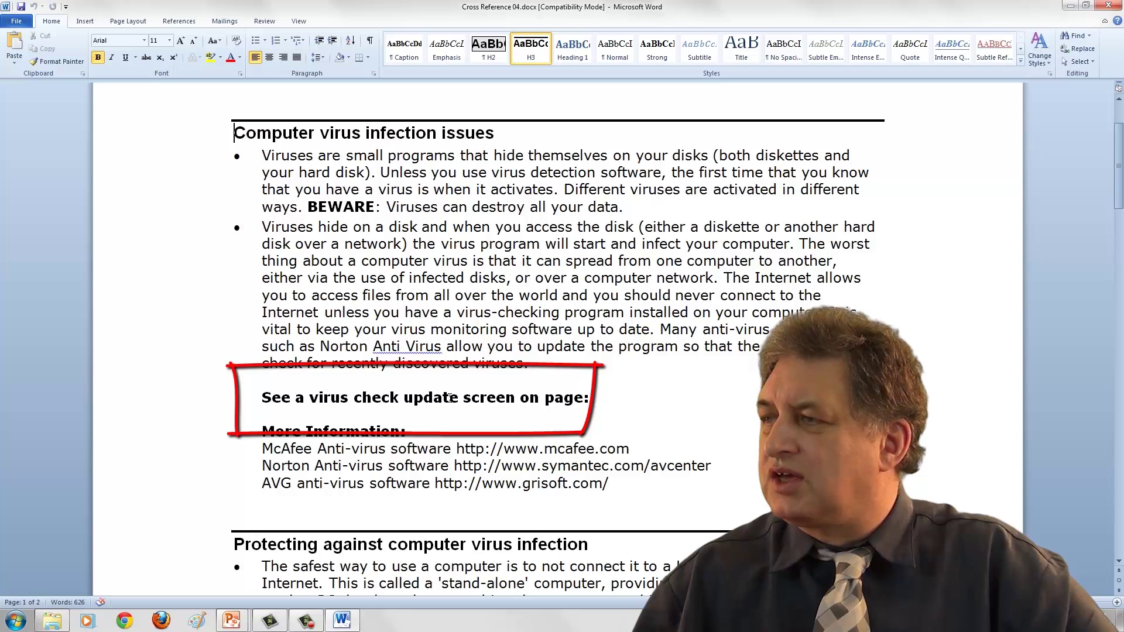
click(608, 398)
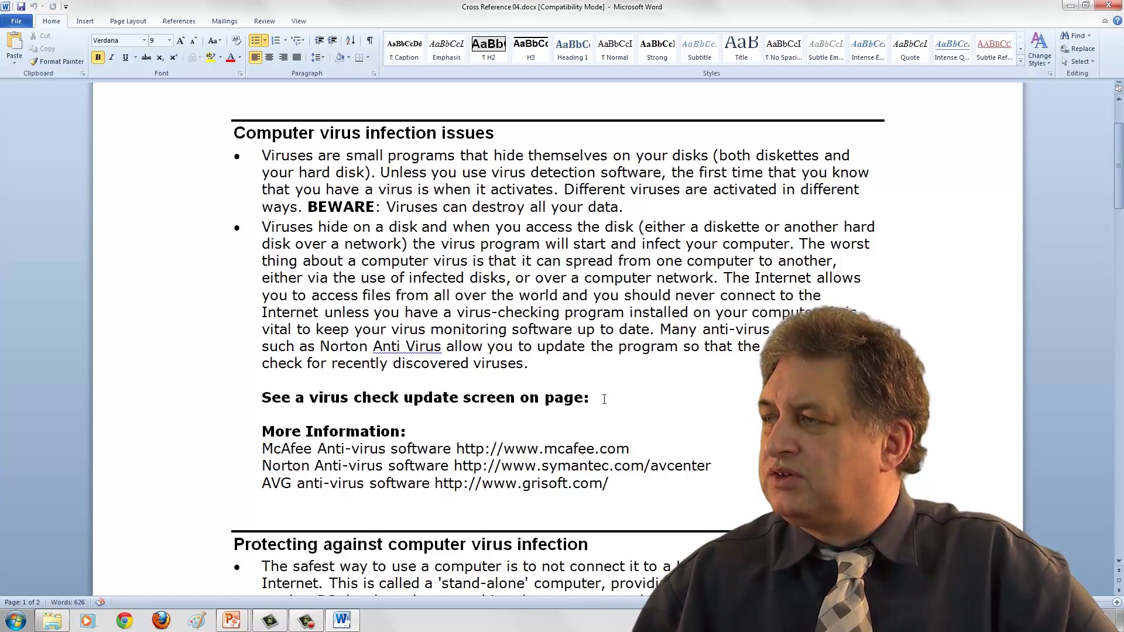
Step: Examine the captioned monitor picture and the McAfee update screen that the "See a virus check update screen on page:" line should refer to
scroll(605, 399, down, 8)
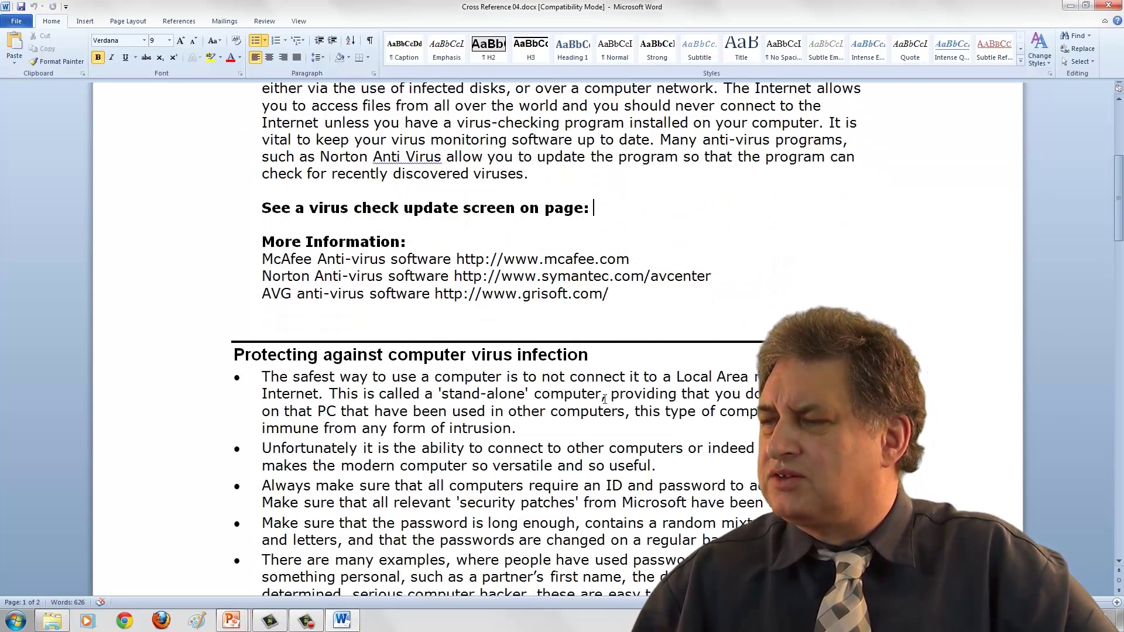
scroll(605, 399, down, 3)
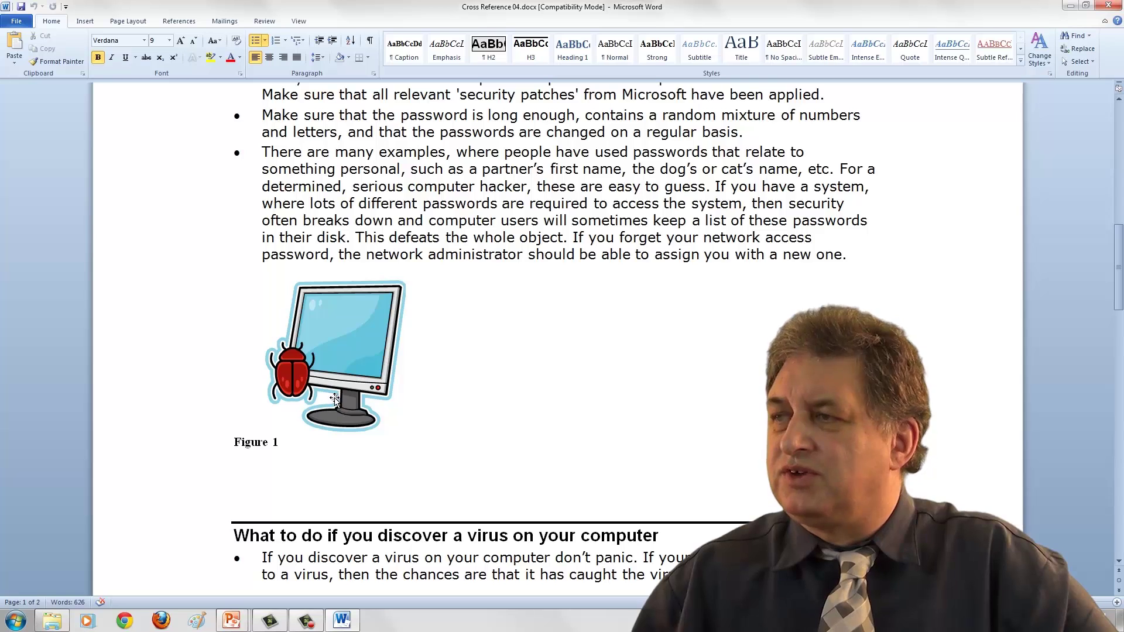
scroll(398, 408, down, 20)
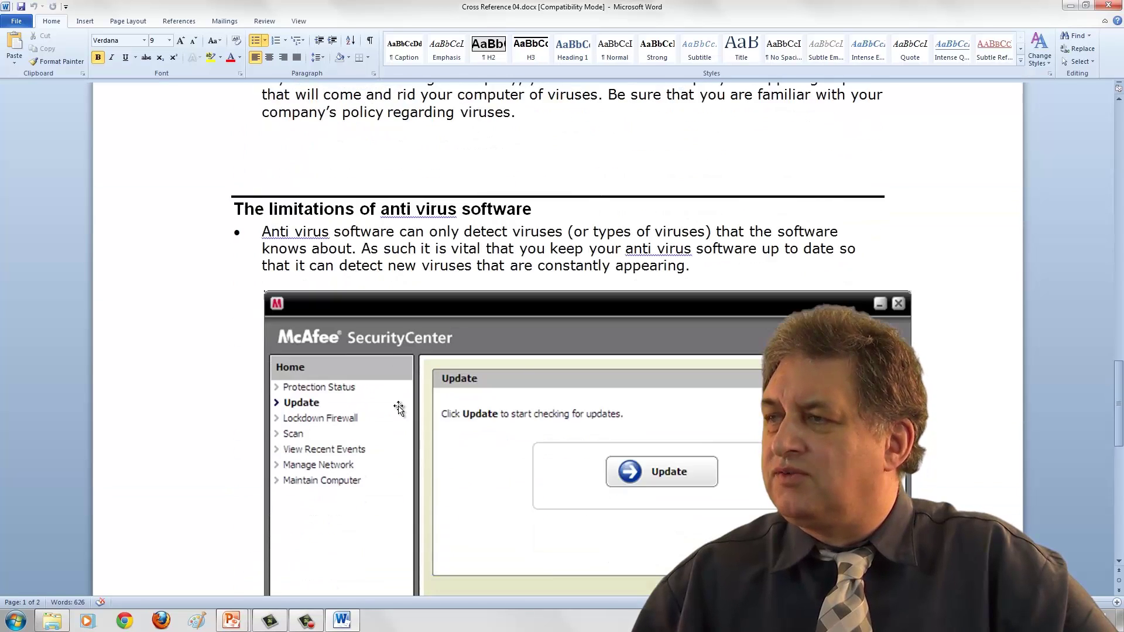
scroll(399, 407, down, 1)
scroll(299, 381, up, 5)
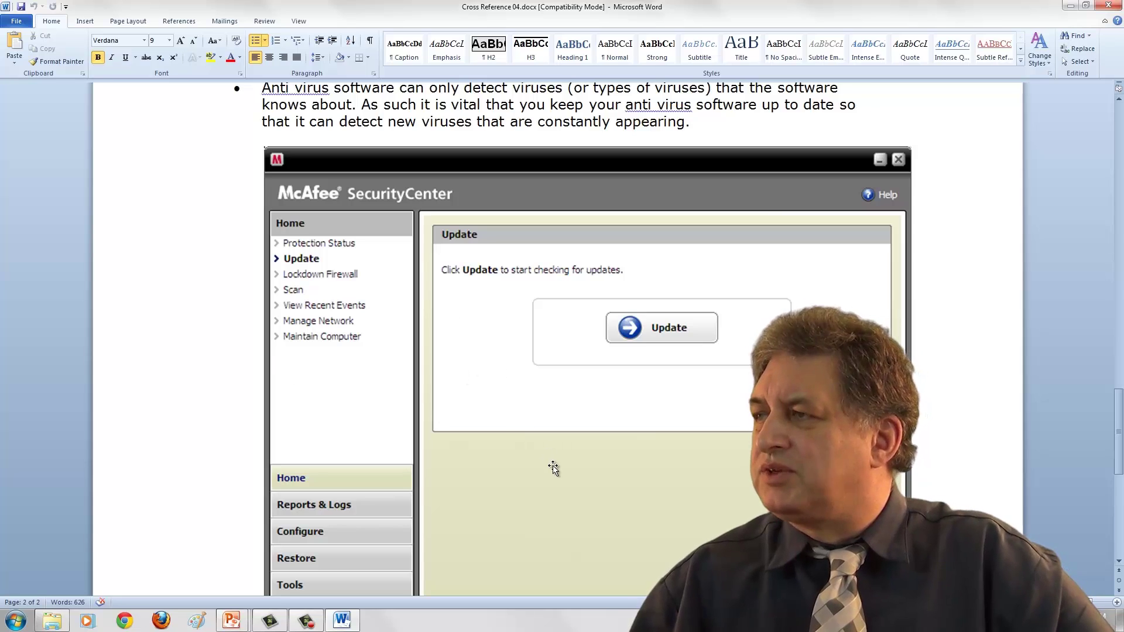
scroll(553, 469, up, 20)
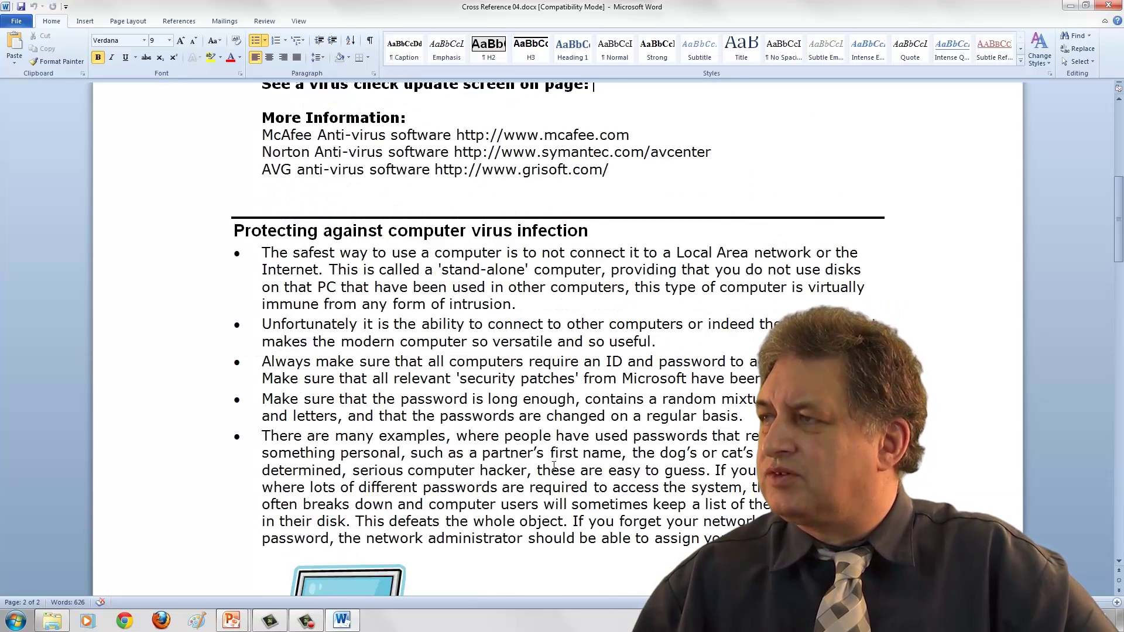
scroll(554, 466, down, 4)
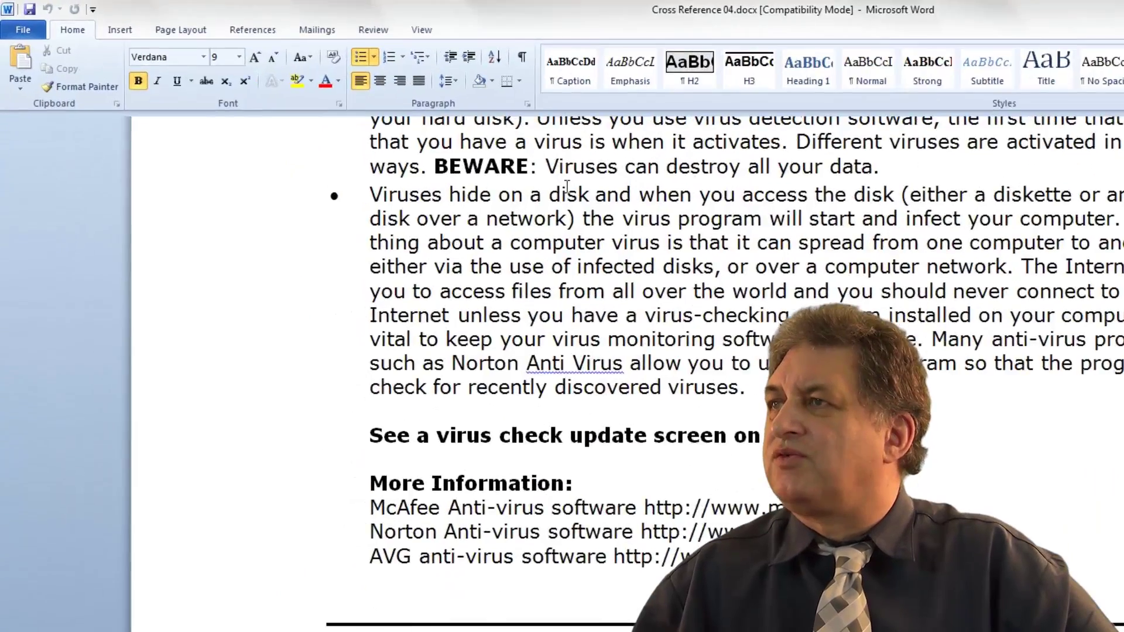
Step: After "See a virus check update screen on page:", insert a hyperlinked page number cross-reference to Figure 2
click(252, 30)
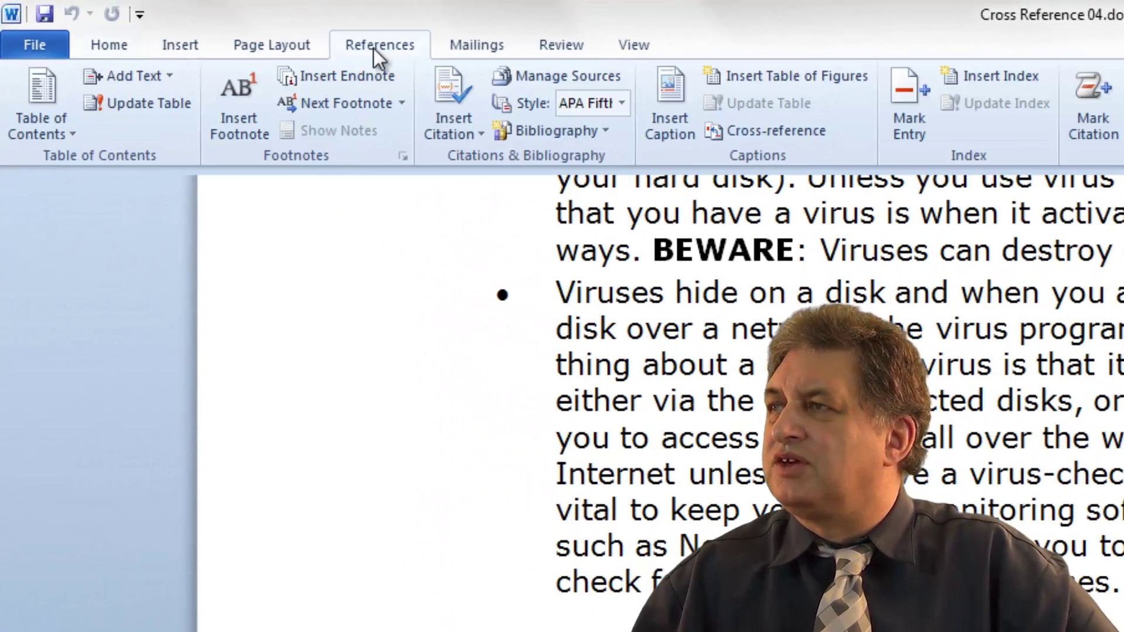
click(754, 129)
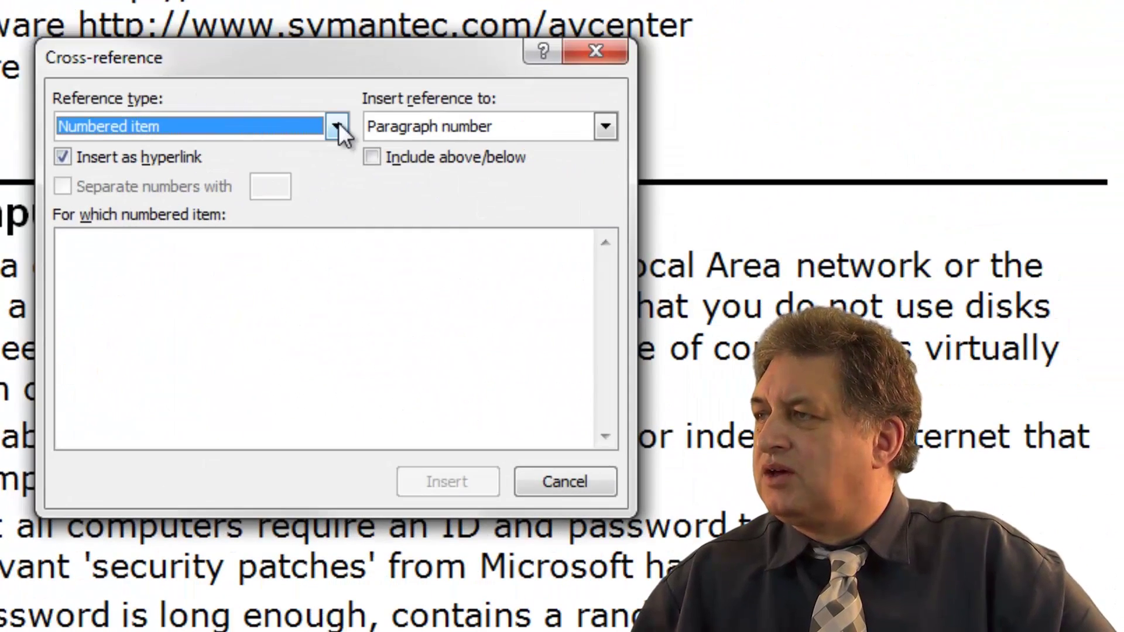
click(338, 125)
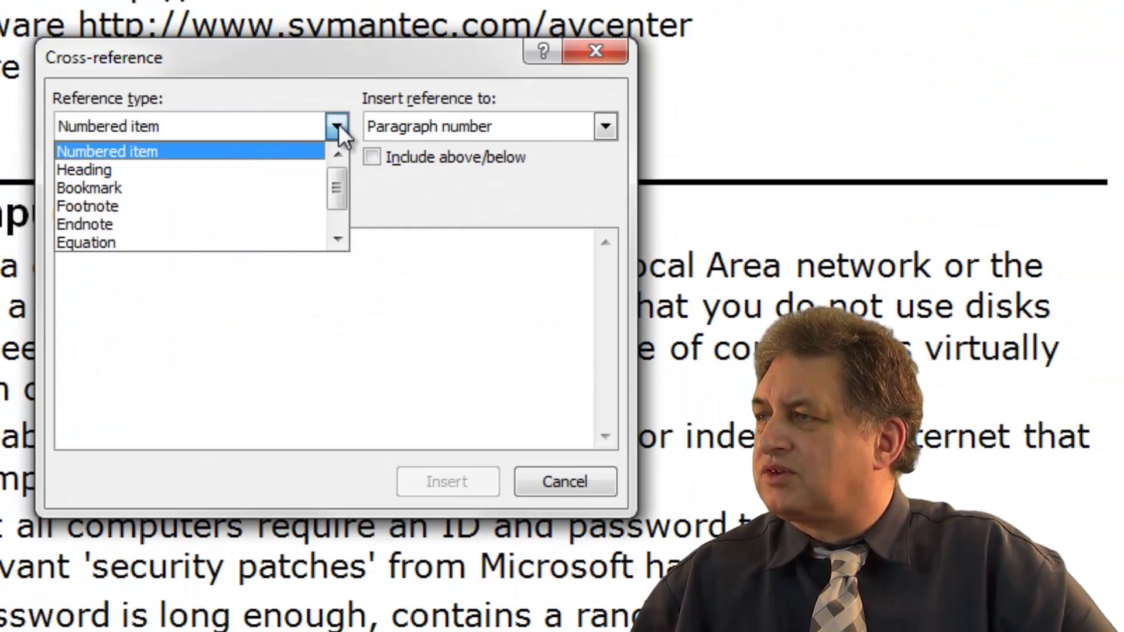
click(336, 237)
click(336, 237)
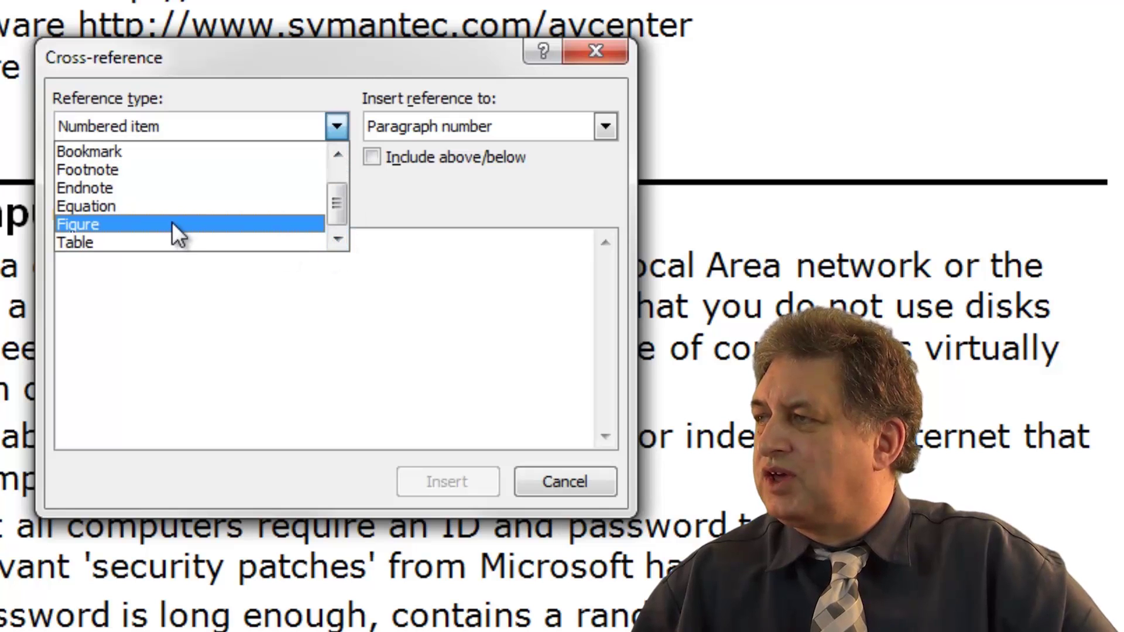
click(171, 224)
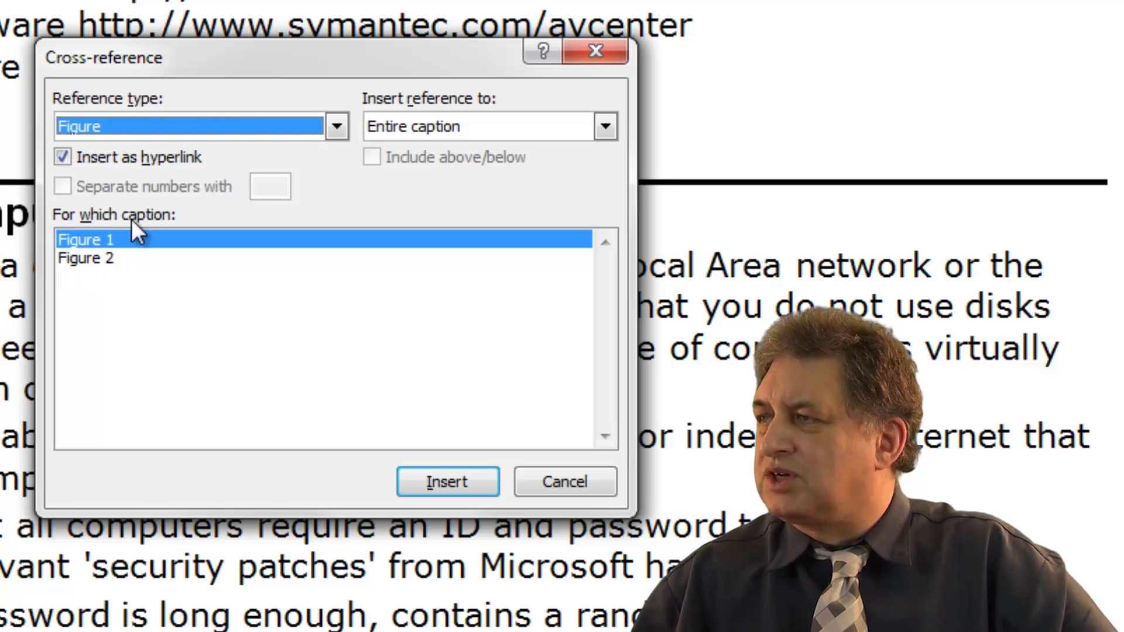
click(90, 261)
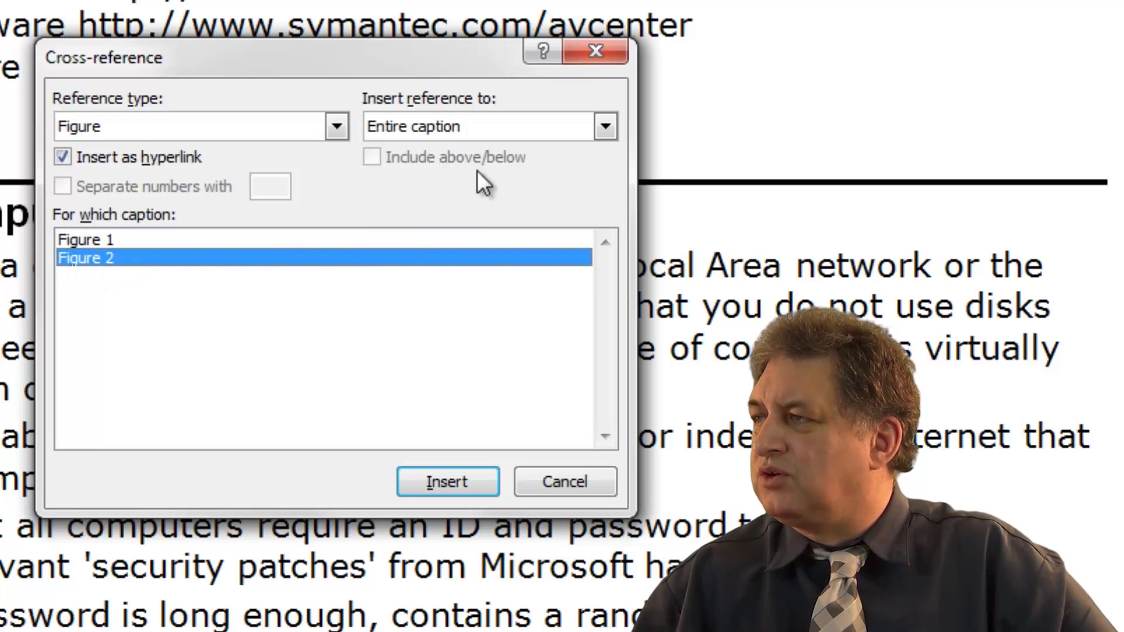
click(606, 126)
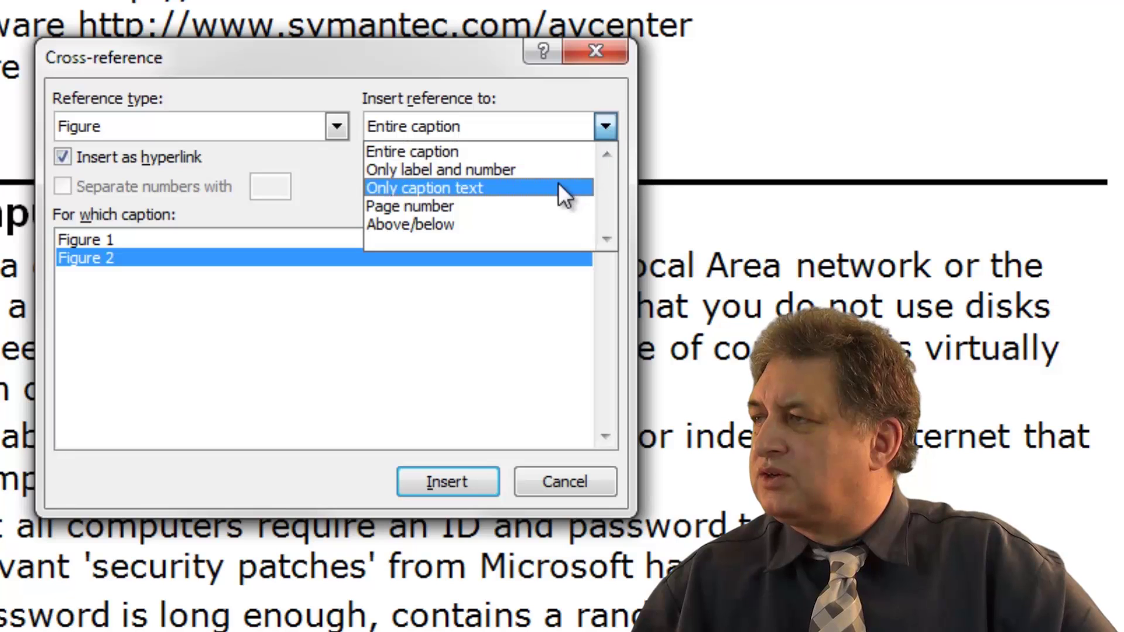
click(540, 203)
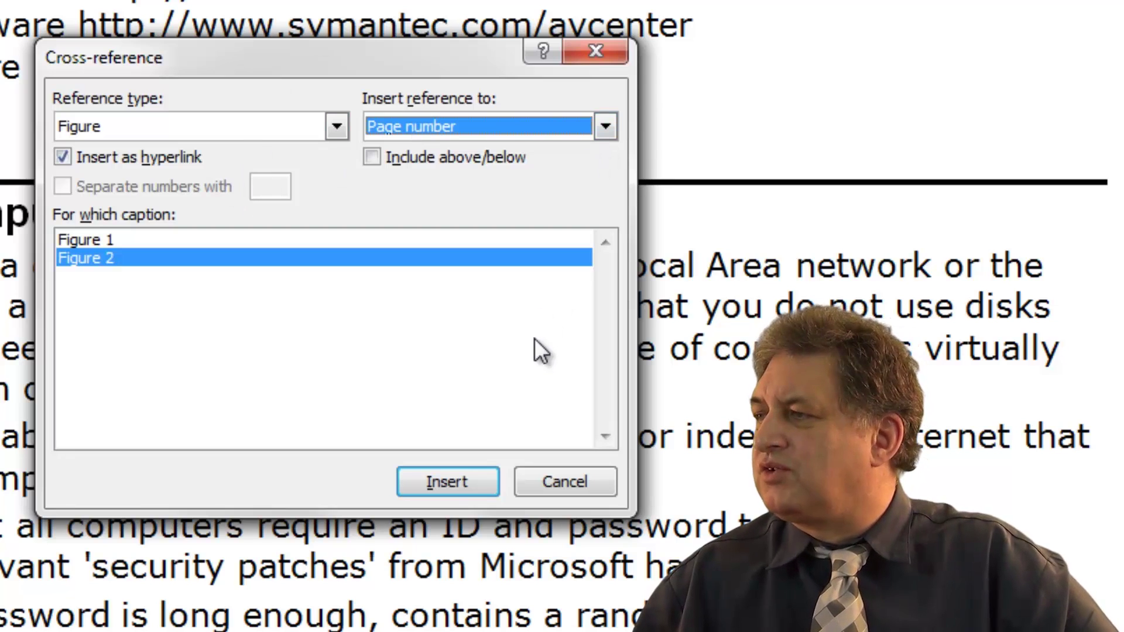
click(445, 482)
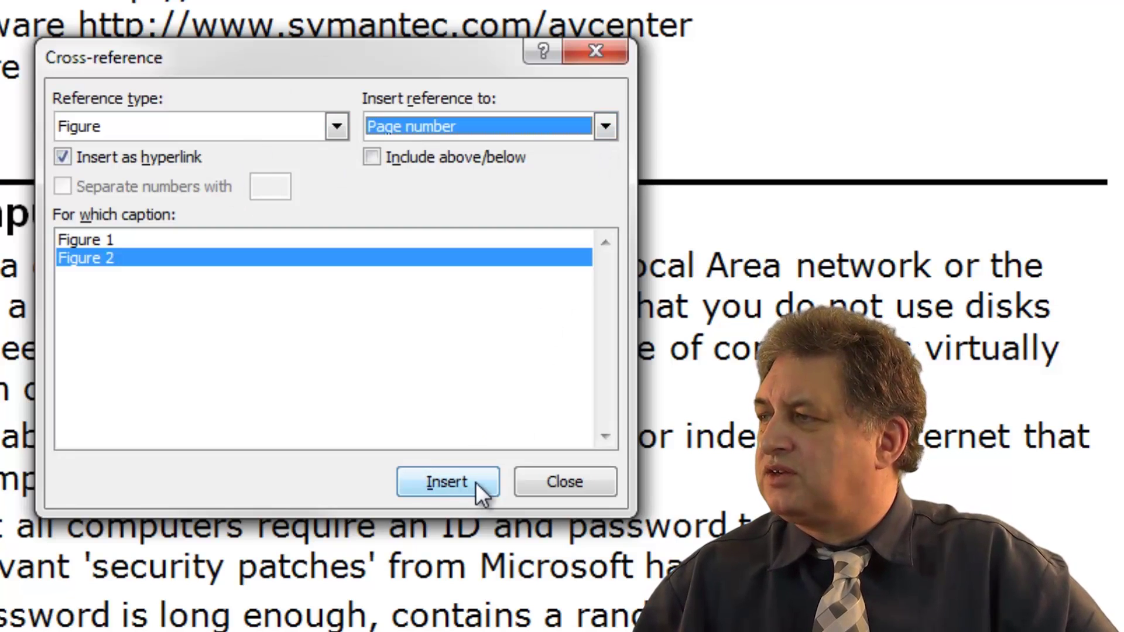
click(563, 482)
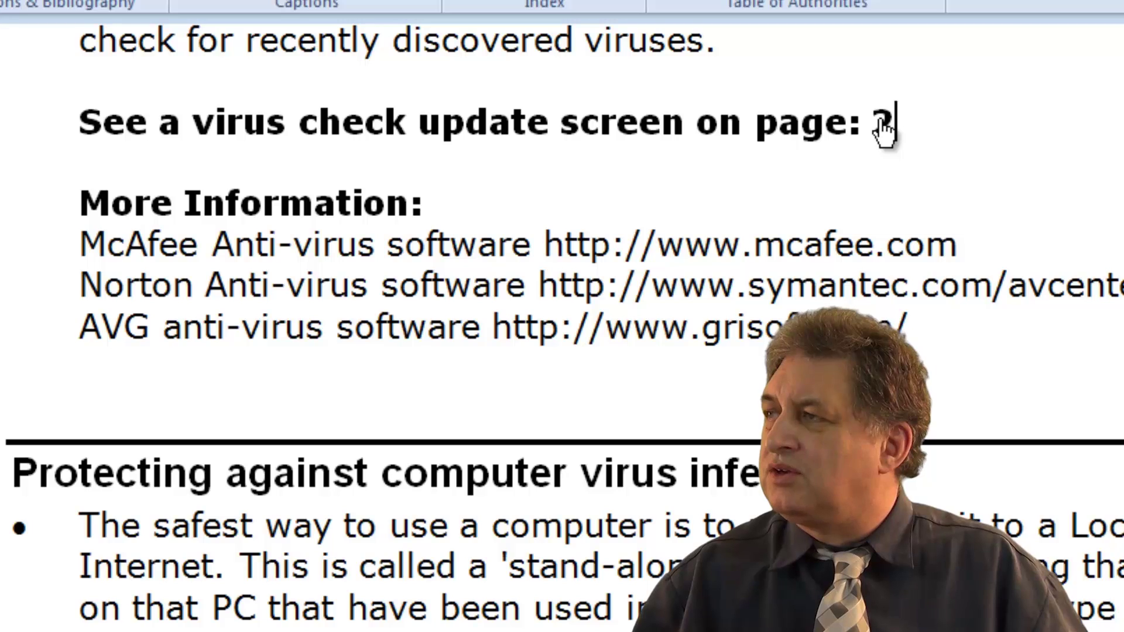
Step: Follow the new page number cross-reference to Figure 2 and examine the McAfee update screen above its caption
ctrl+click(879, 127)
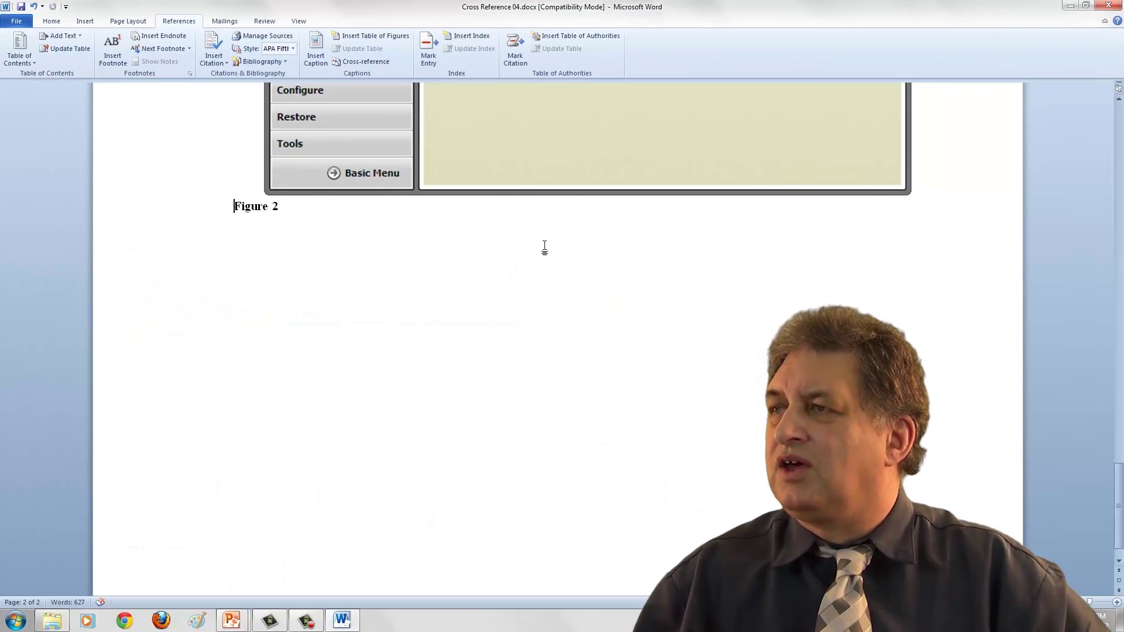
scroll(602, 291, up, 5)
scroll(545, 245, up, 5)
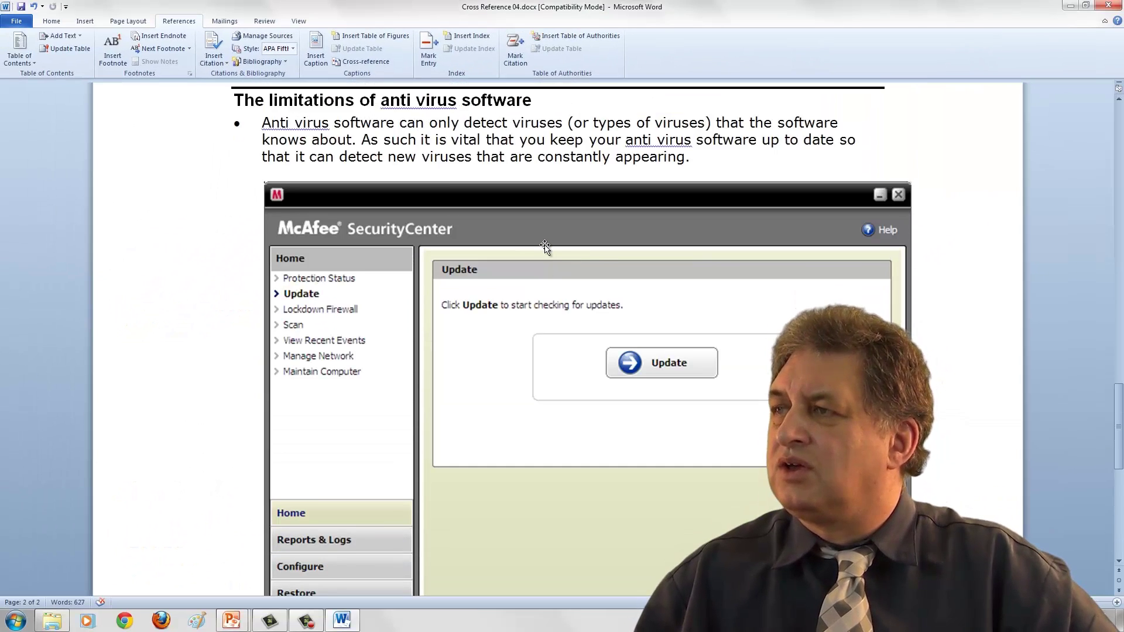
scroll(545, 245, down, 5)
scroll(544, 245, up, 5)
scroll(544, 245, up, 1)
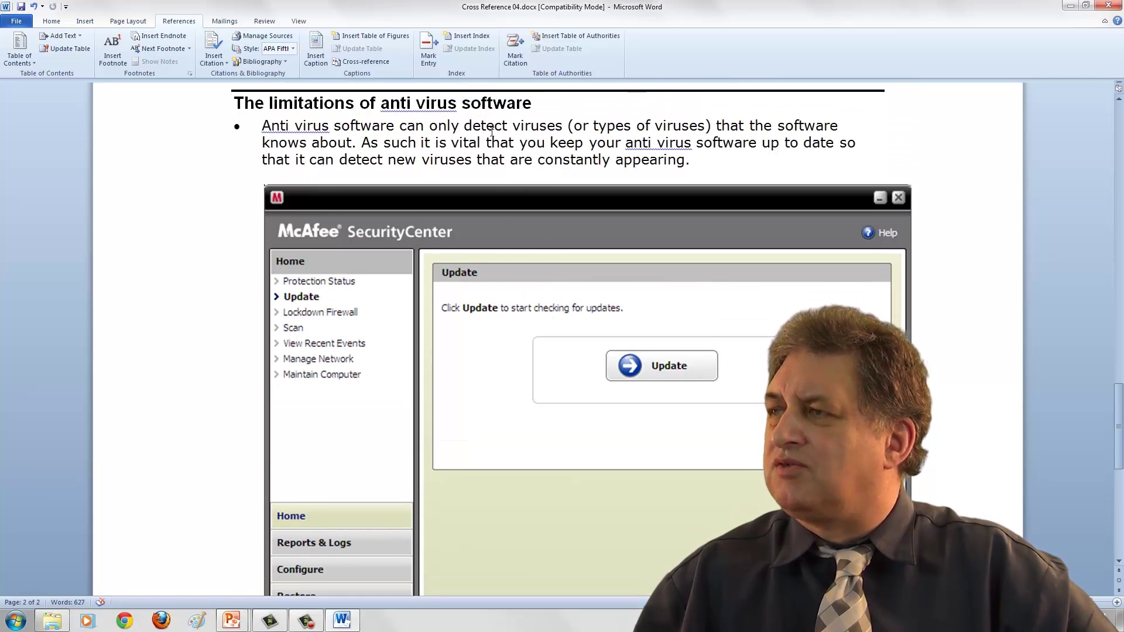
scroll(472, 131, down, 3)
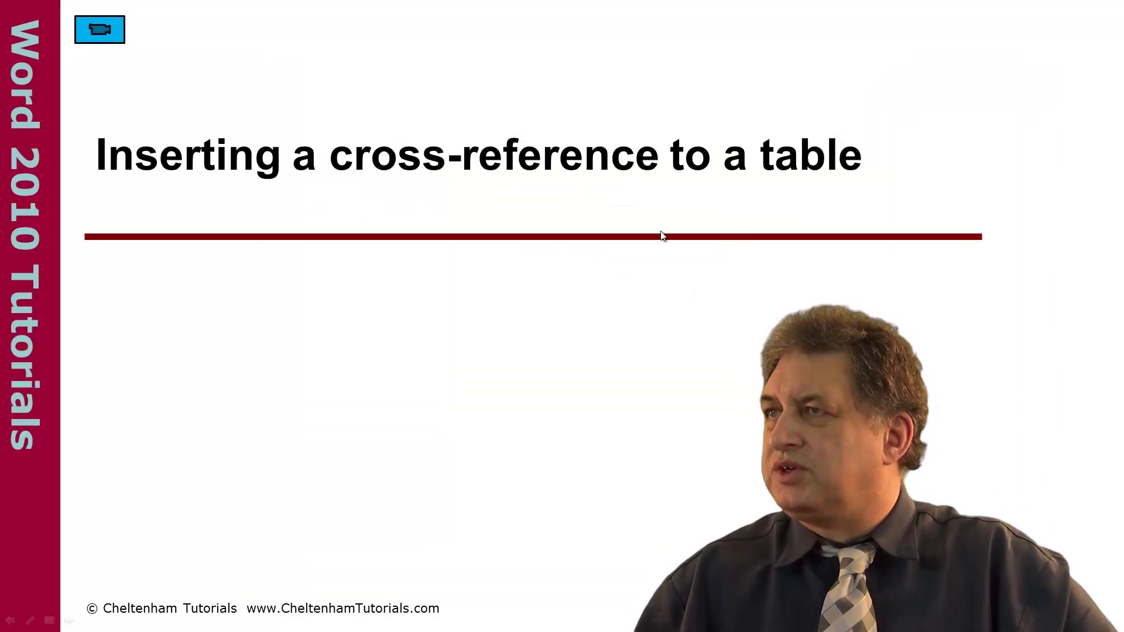
Step: Open Cross Reference 05.docx from the slide and place the cursor after "See anti-virus programs on page:"
click(100, 30)
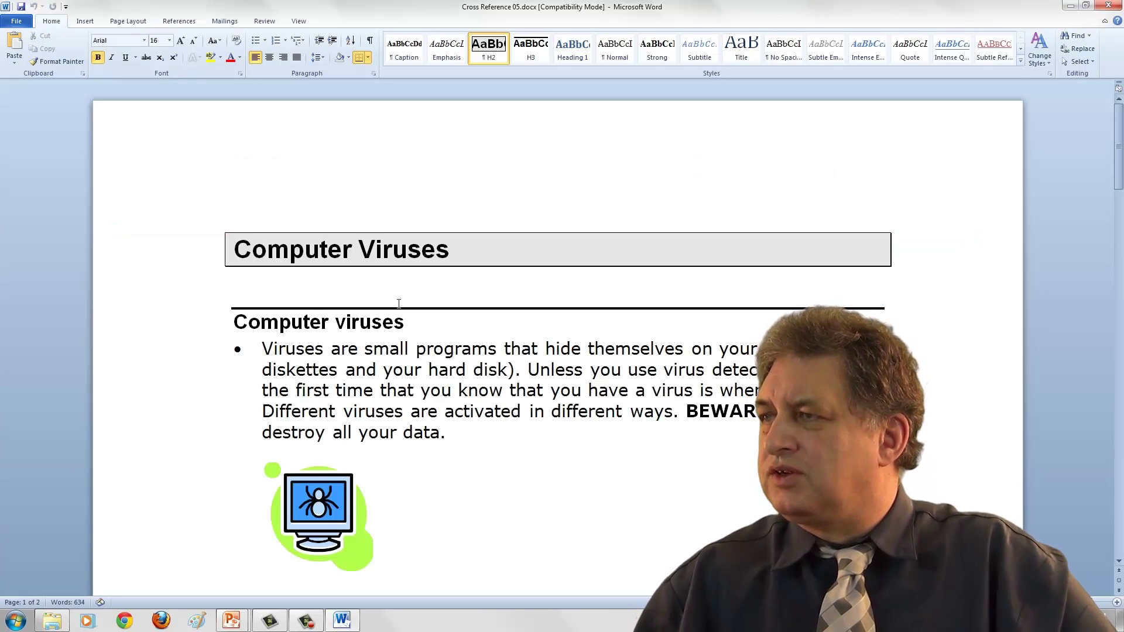
scroll(398, 303, down, 4)
scroll(399, 303, down, 6)
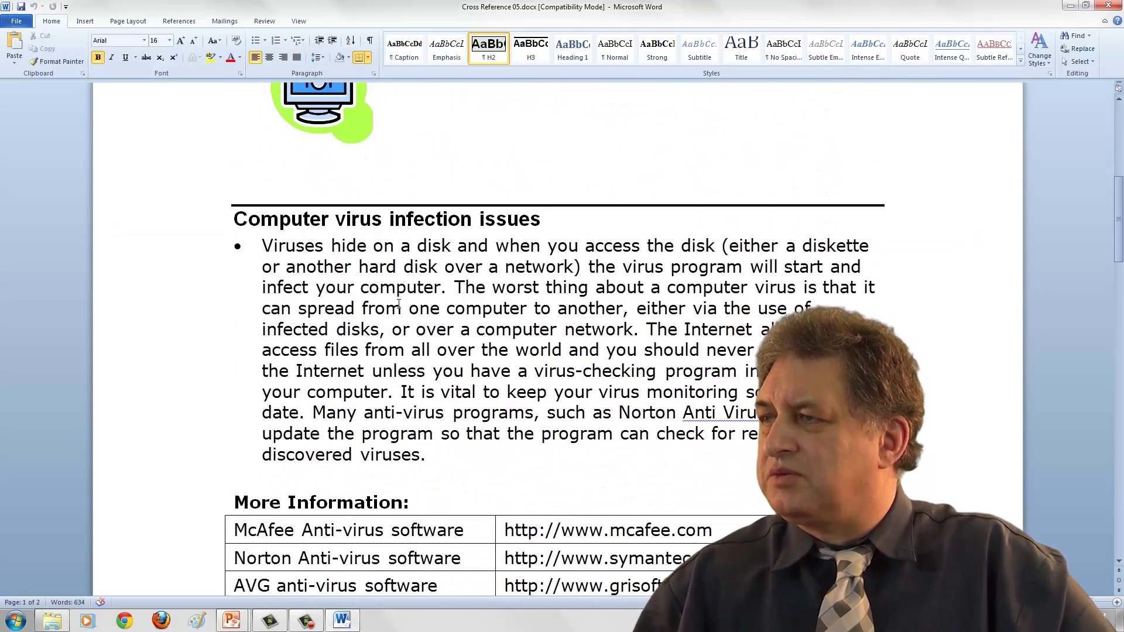
click(350, 336)
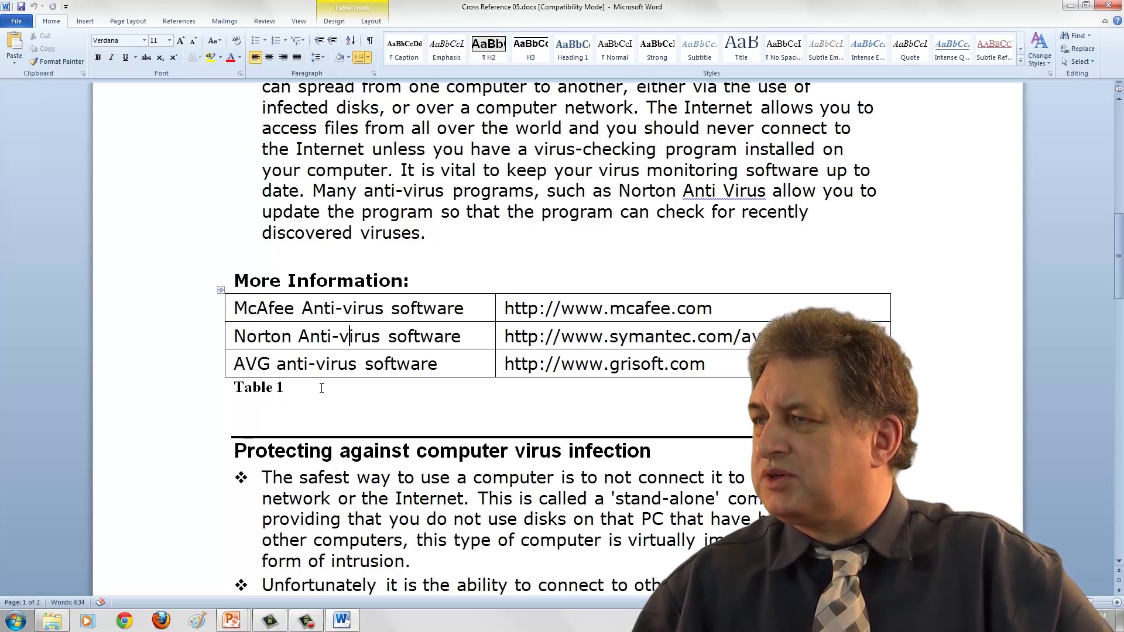
scroll(321, 388, down, 10)
scroll(322, 388, down, 15)
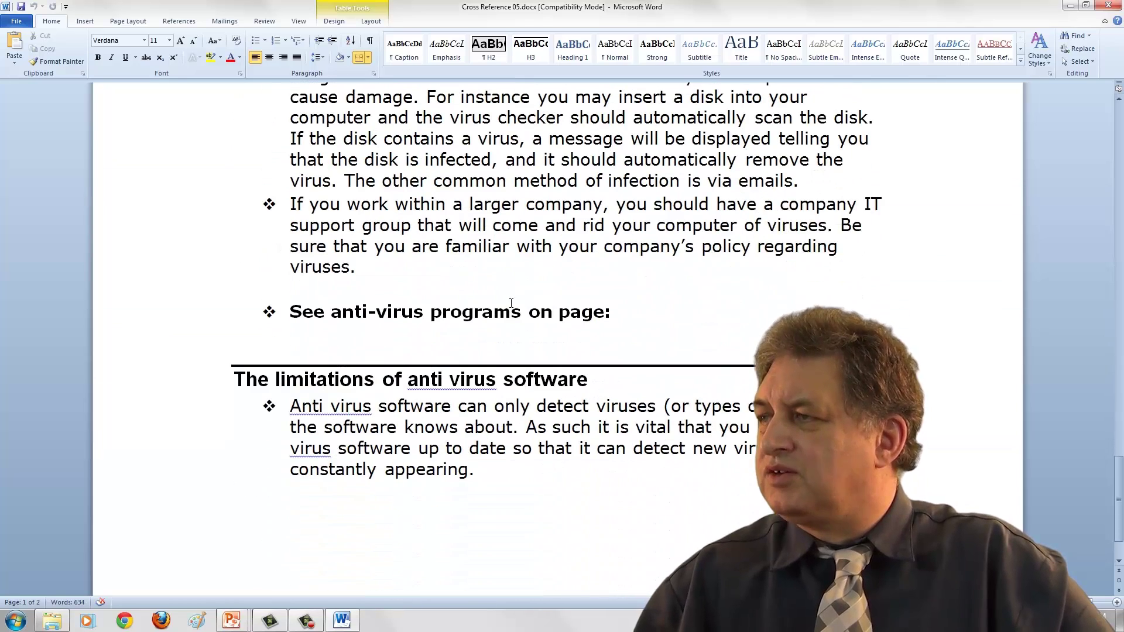
click(651, 317)
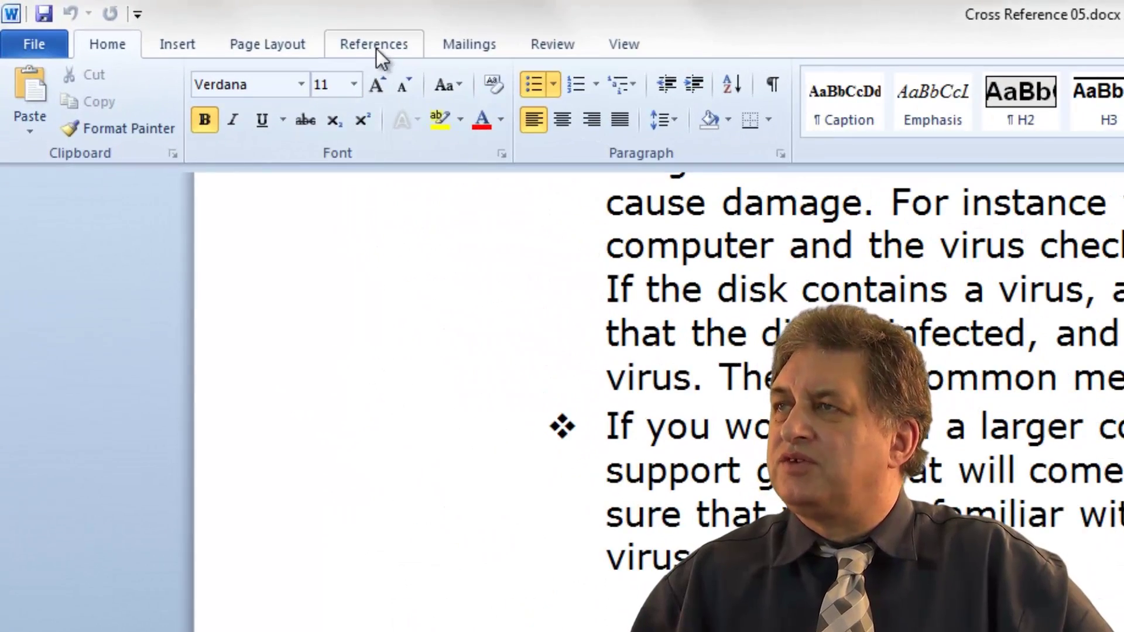
Step: Insert a hyperlinked page number cross-reference to Table 1 after "See anti-virus programs on page:" and follow it
click(376, 48)
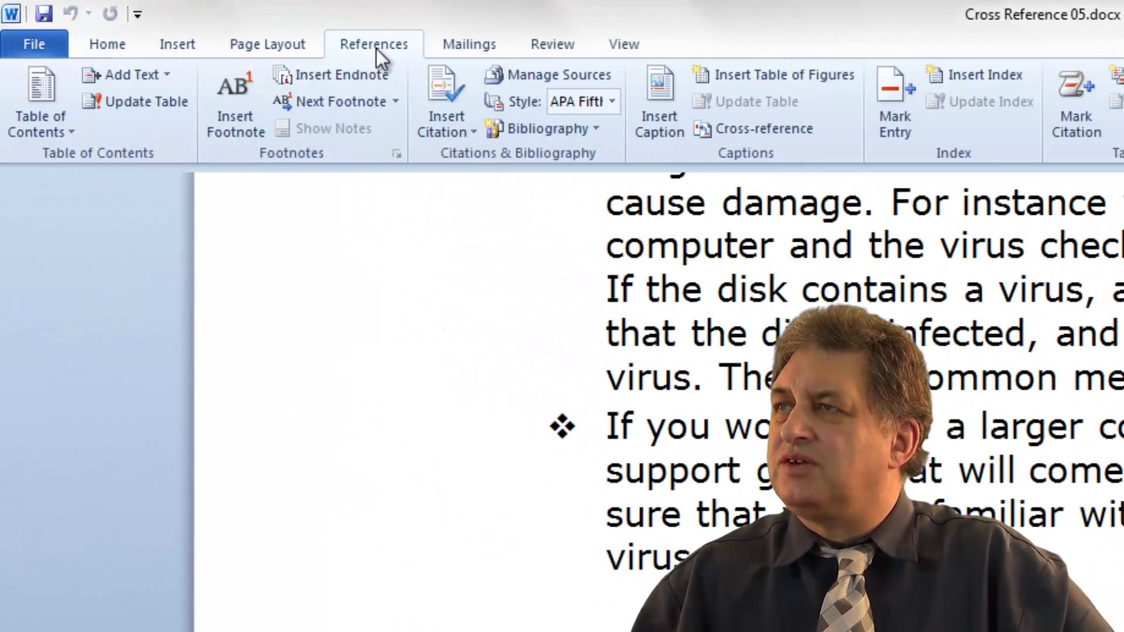
click(748, 131)
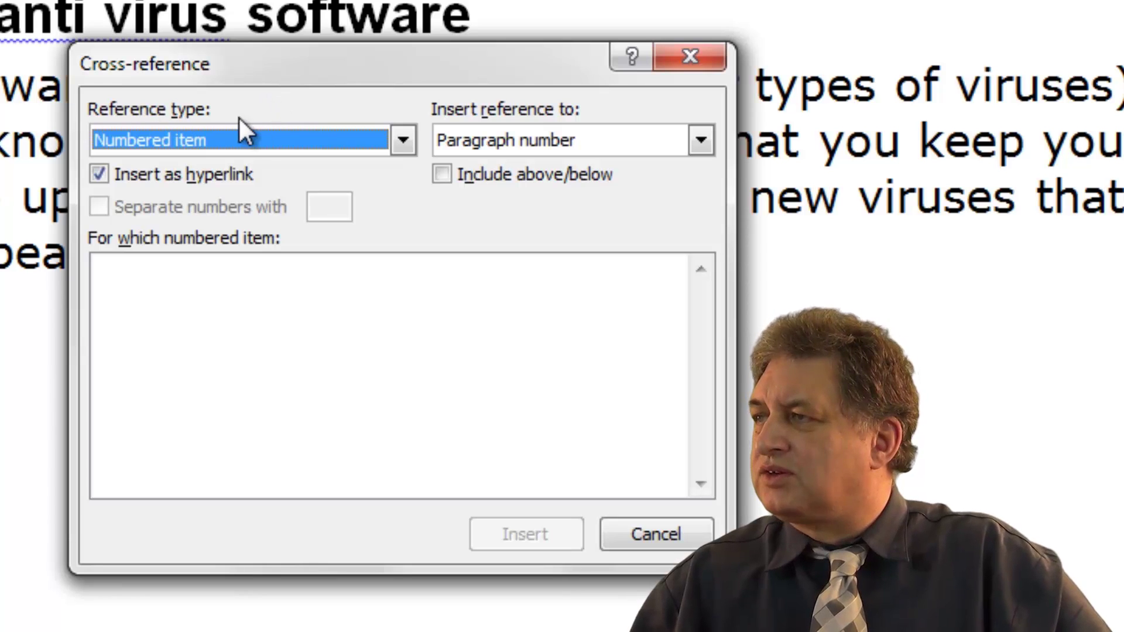
click(410, 144)
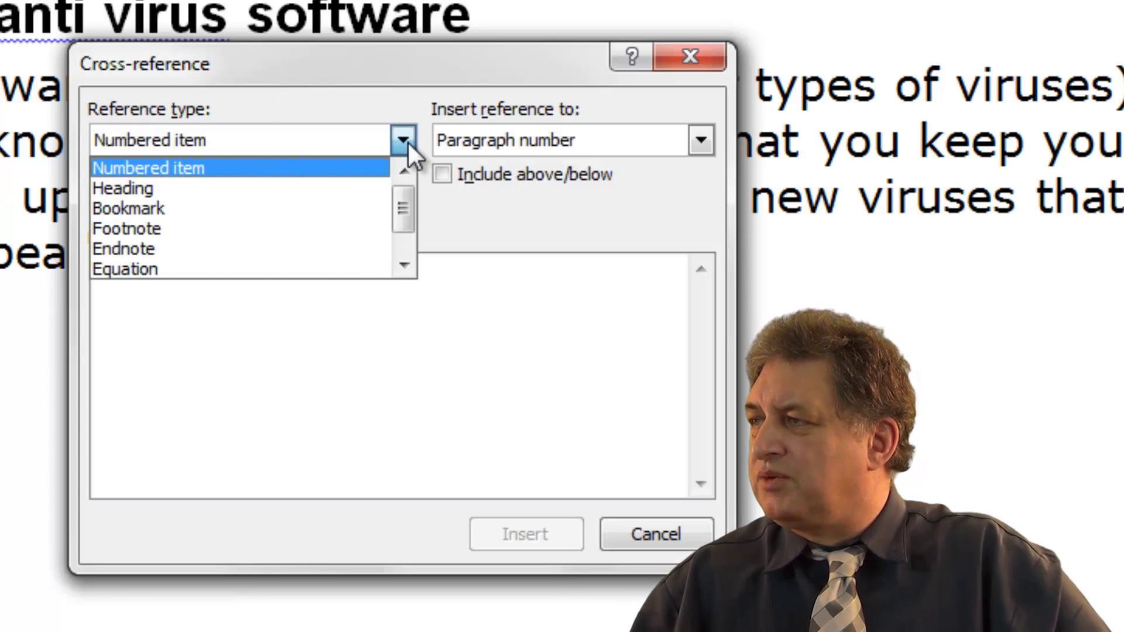
click(405, 266)
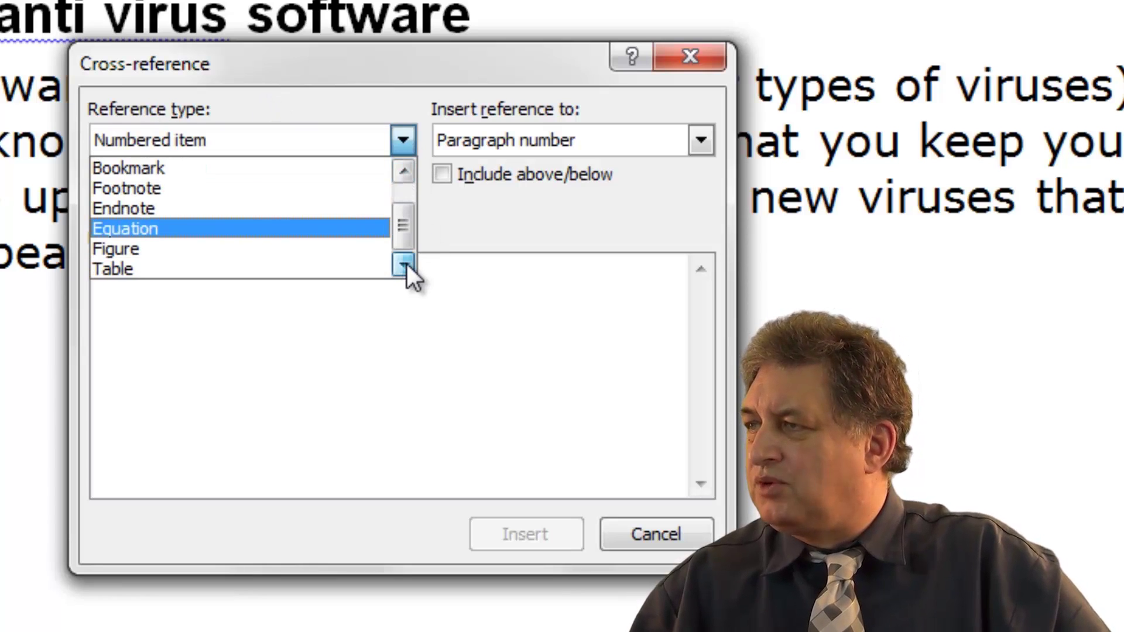
click(295, 261)
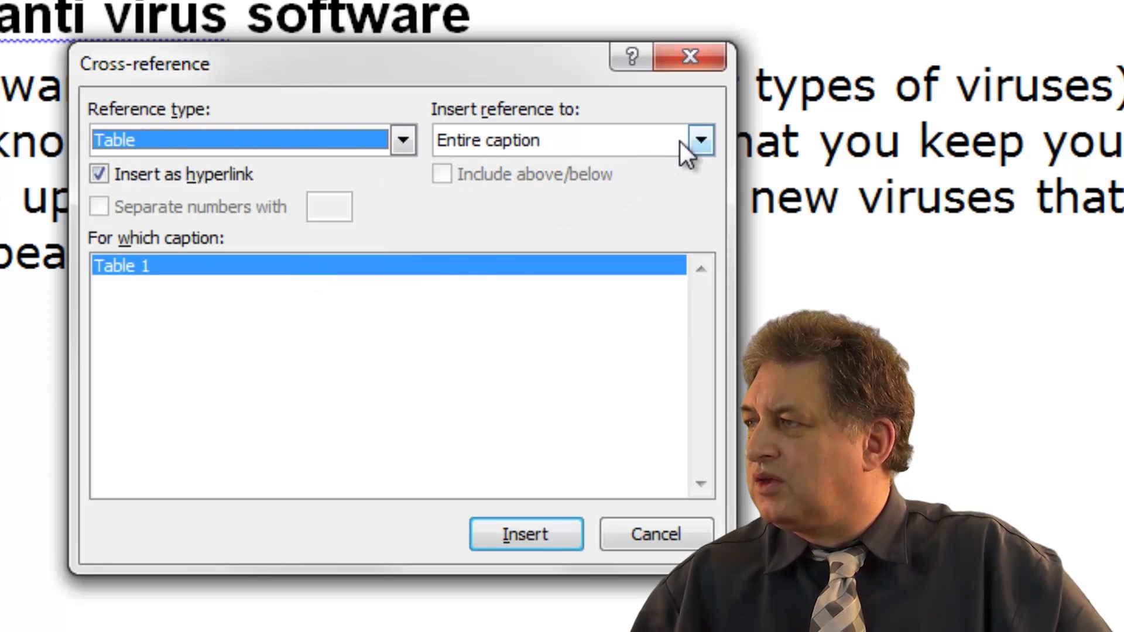
click(700, 140)
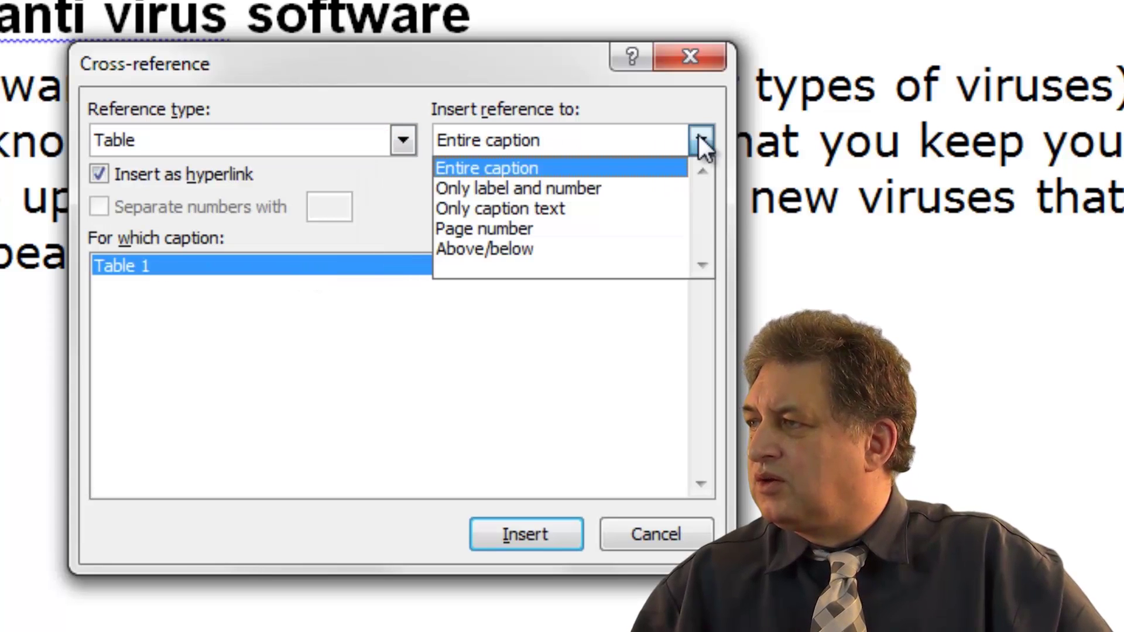
click(585, 230)
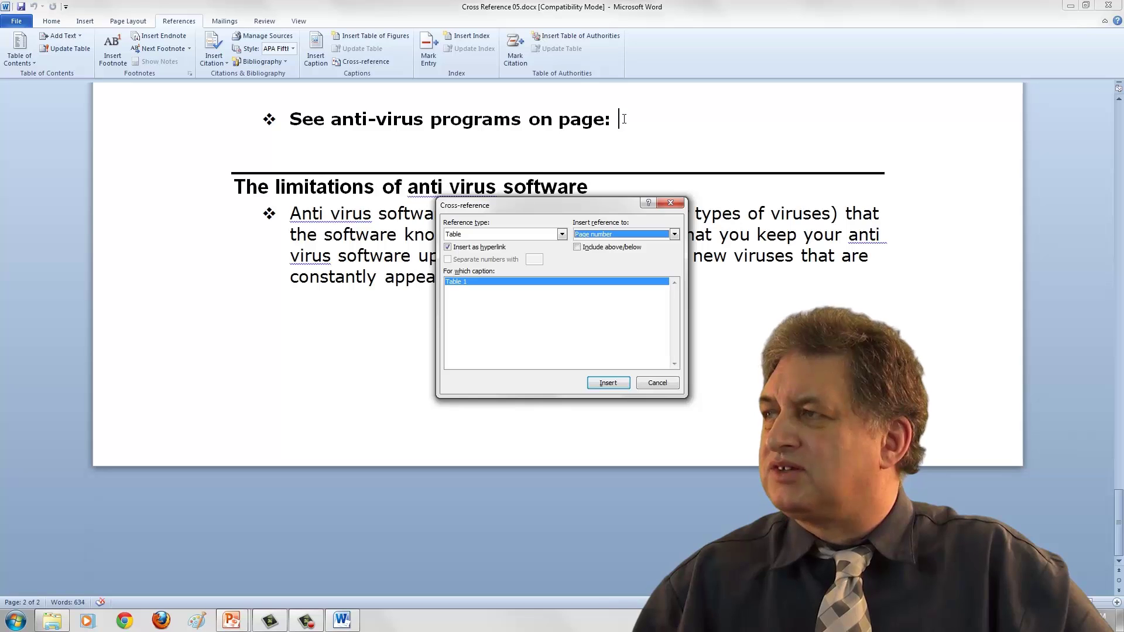
click(608, 383)
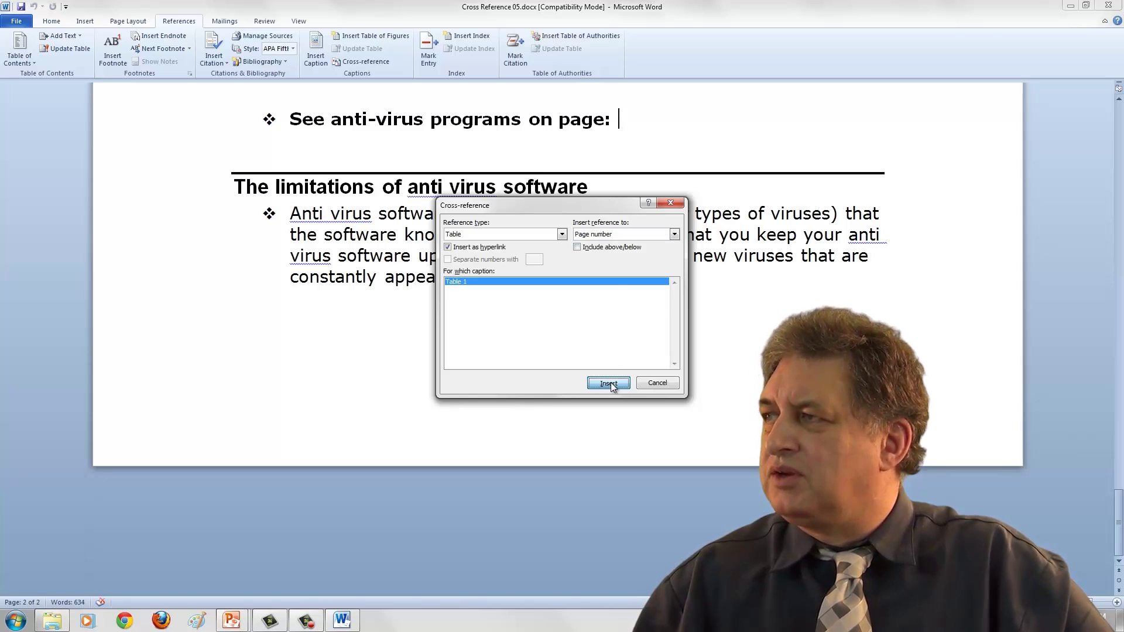
click(645, 385)
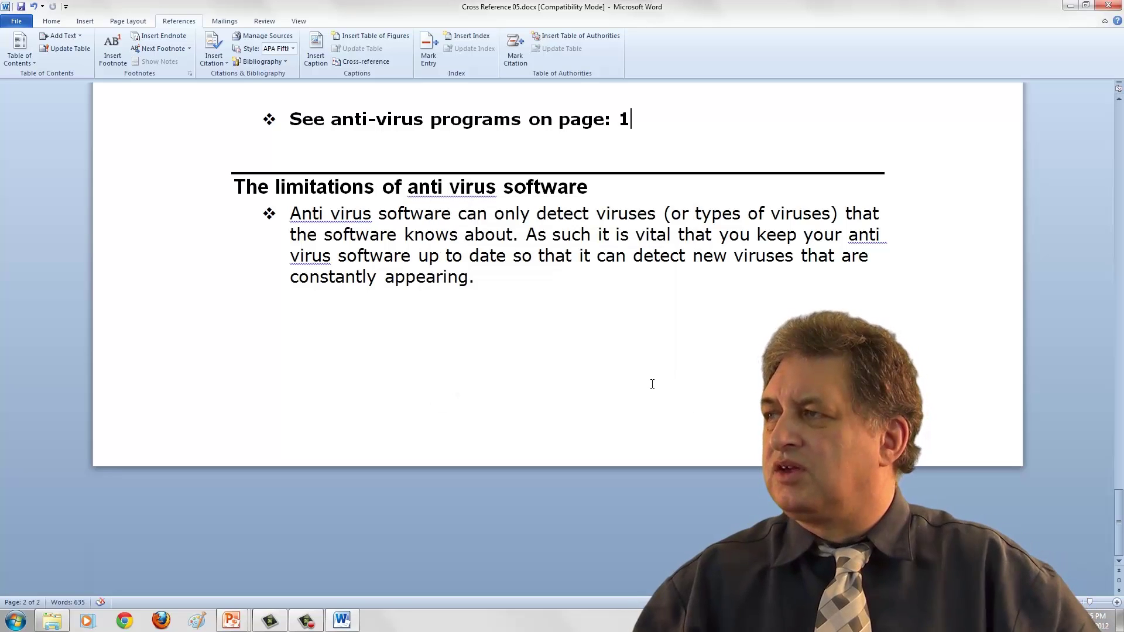
scroll(645, 351, up, 2)
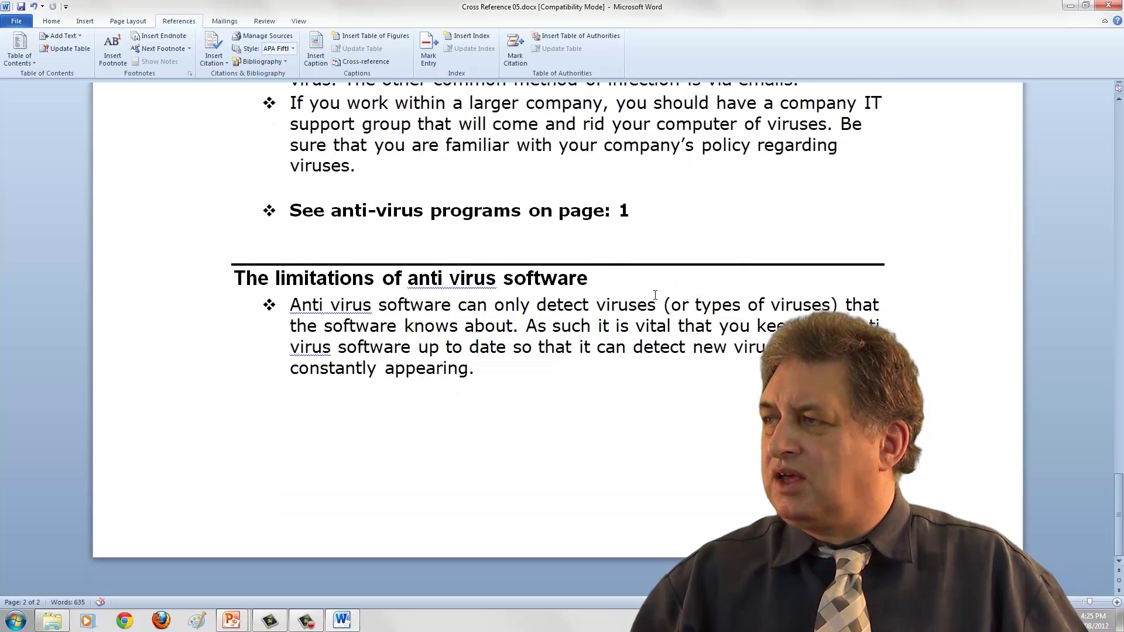
ctrl+click(624, 212)
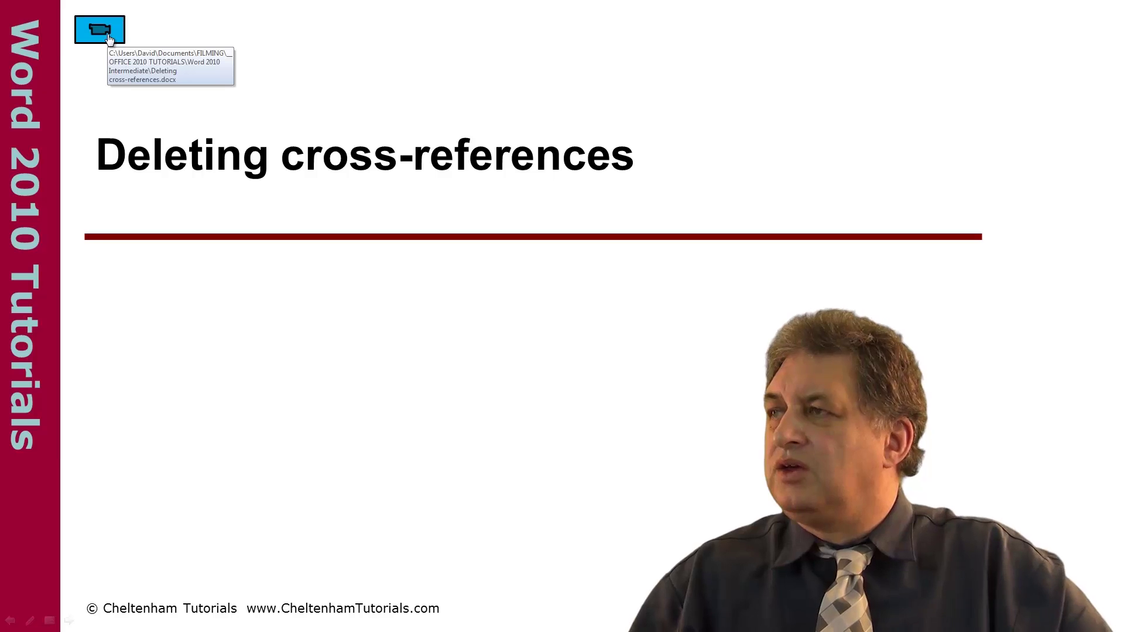
Step: Open Deleting cross-references.docx from the slide and place the cursor in the paragraph under "Computer virus infection issues"
click(108, 38)
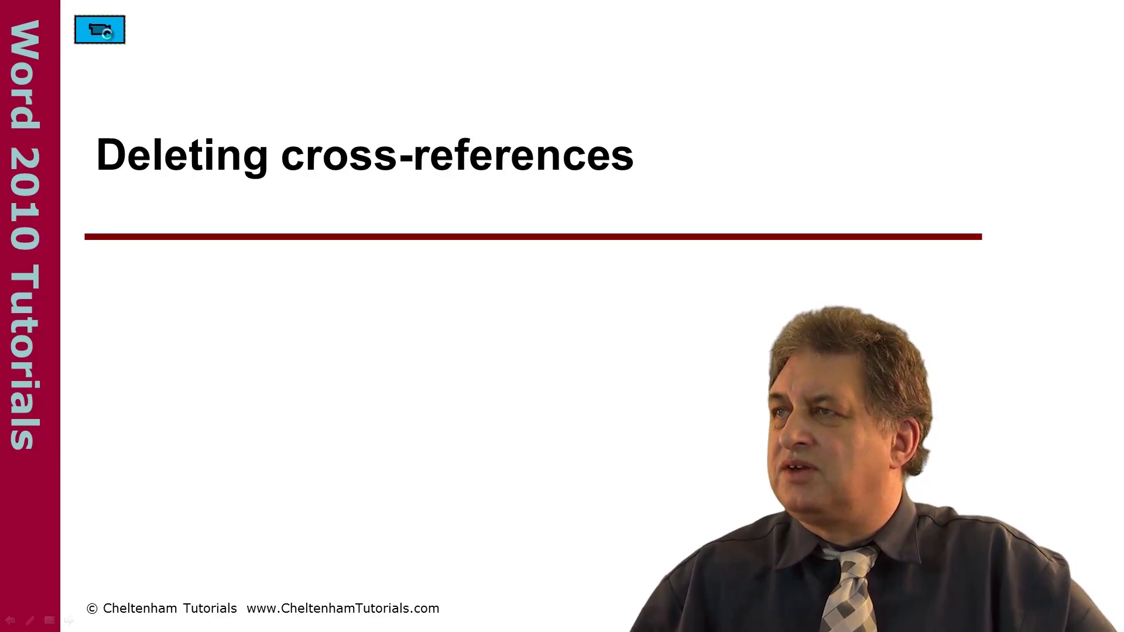
scroll(297, 313, down, 3)
scroll(297, 314, down, 10)
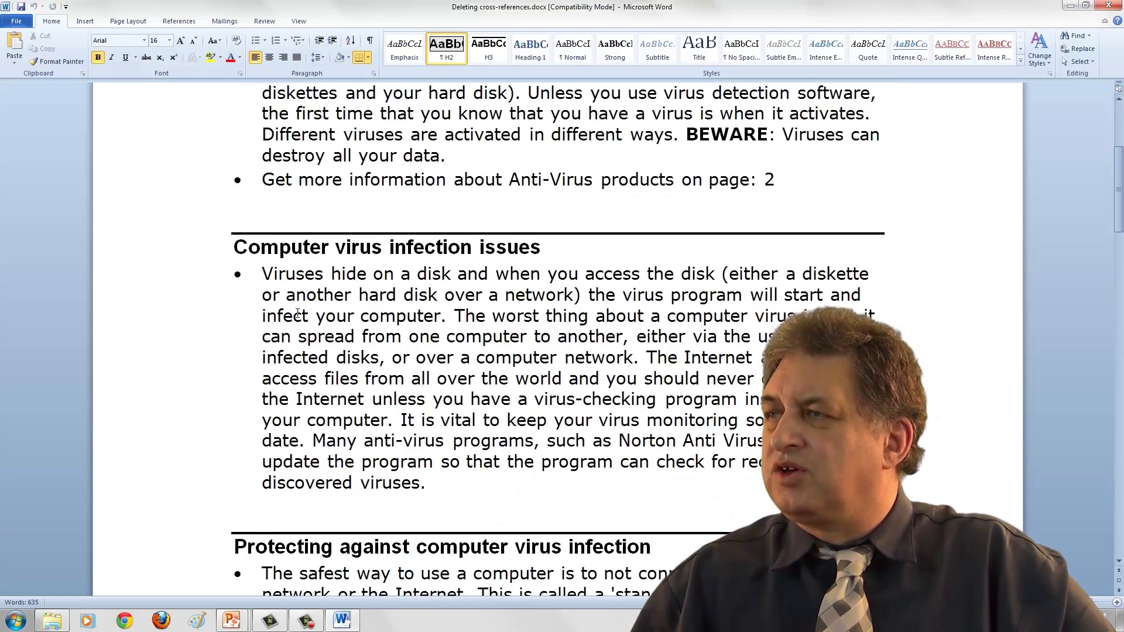
scroll(298, 313, up, 7)
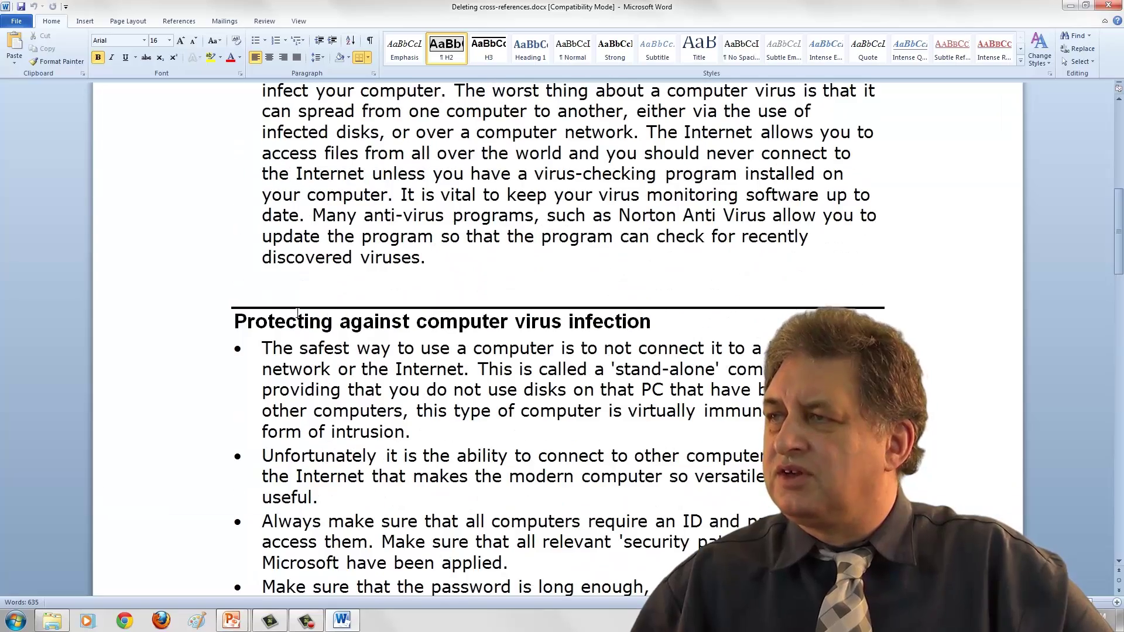
click(326, 230)
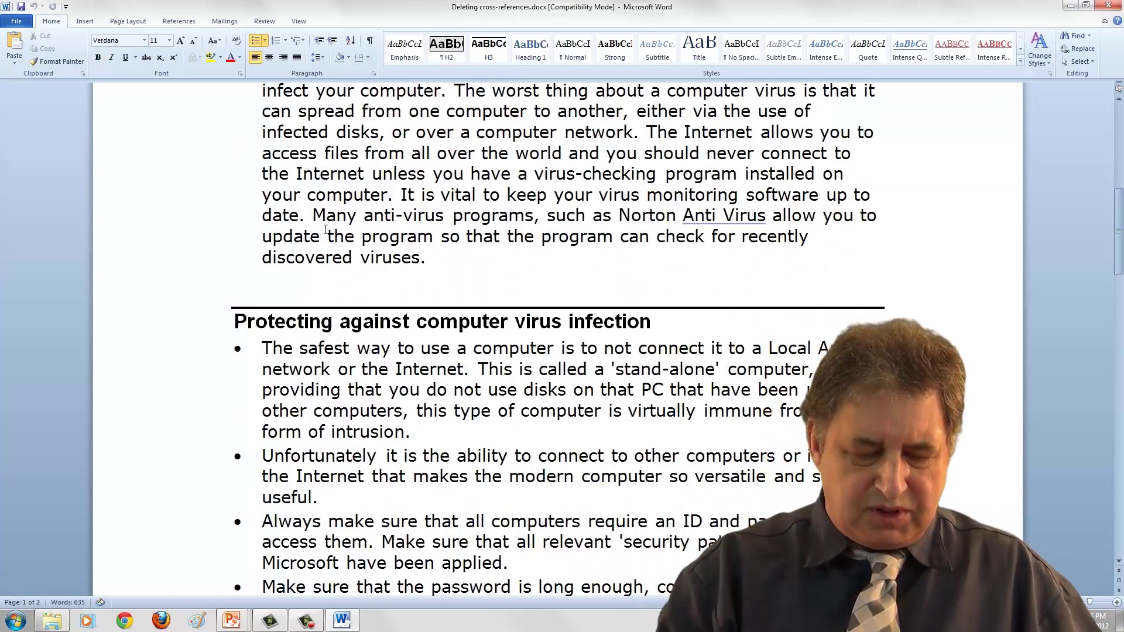
Step: Go to the MoreInformation bookmark in the document
key(ctrl+g)
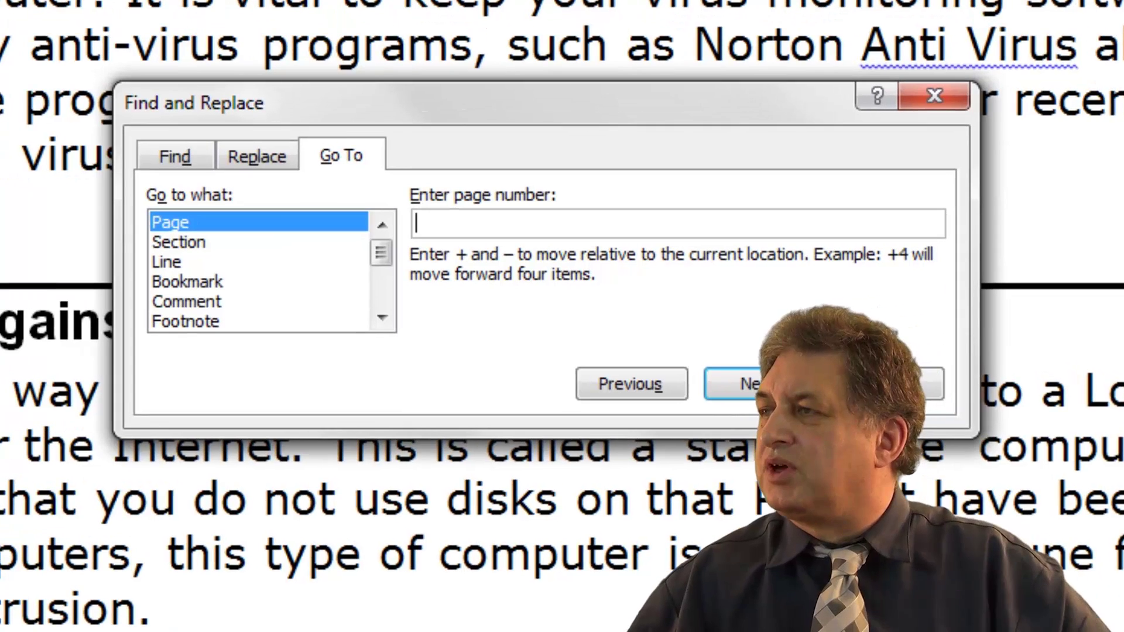
click(203, 283)
click(934, 225)
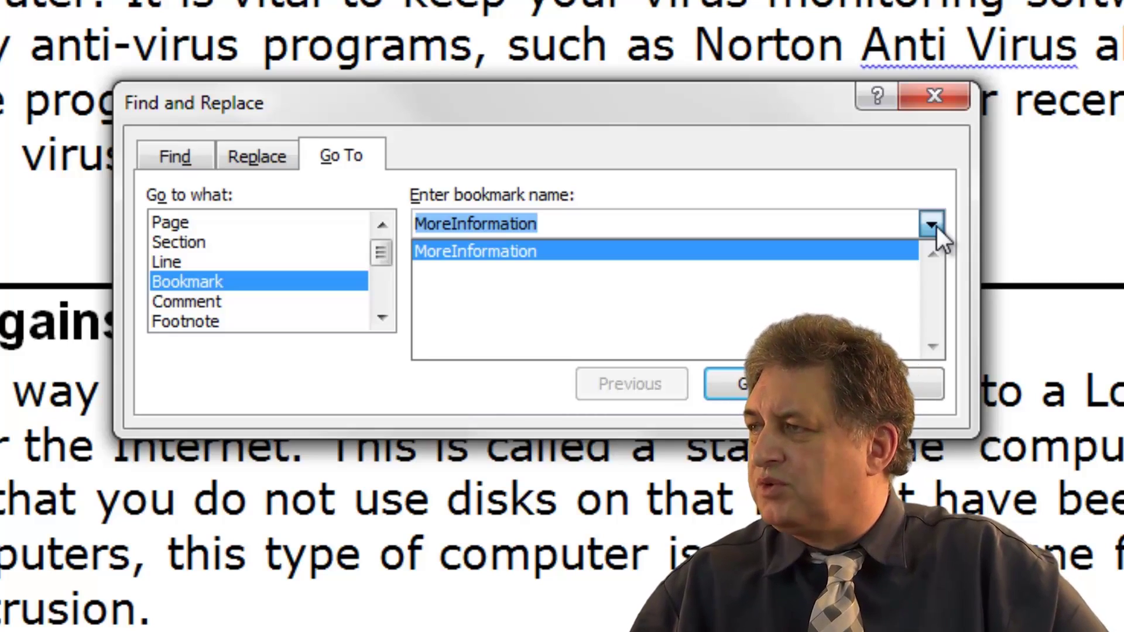
click(937, 226)
click(645, 348)
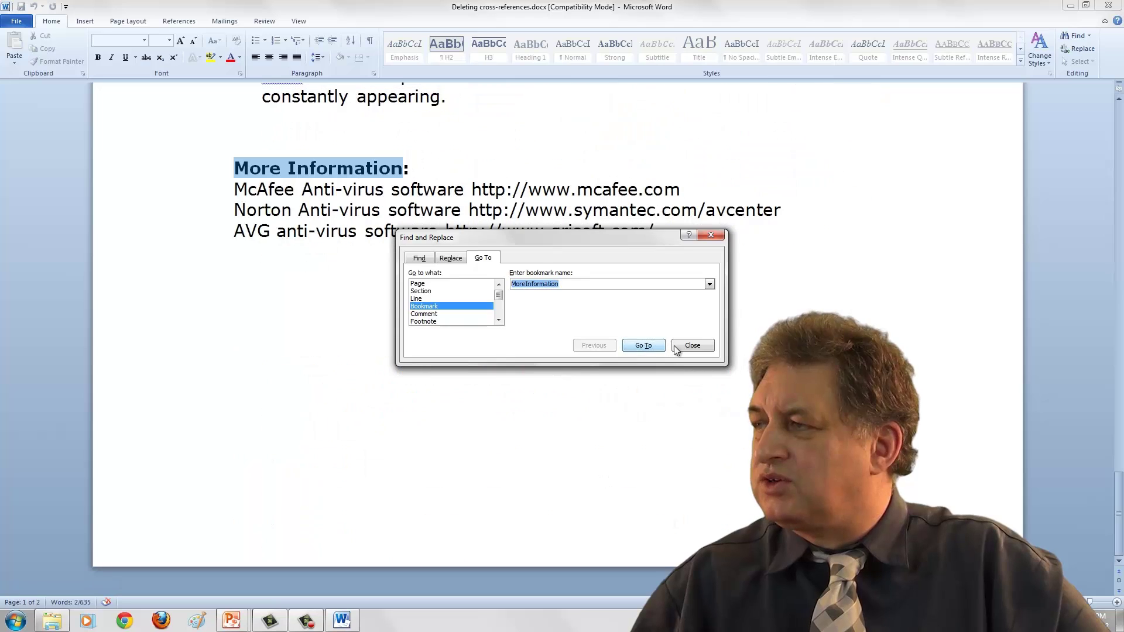
click(693, 346)
Step: Delete the MoreInformation bookmark from the document
scroll(435, 320, up, 3)
click(448, 252)
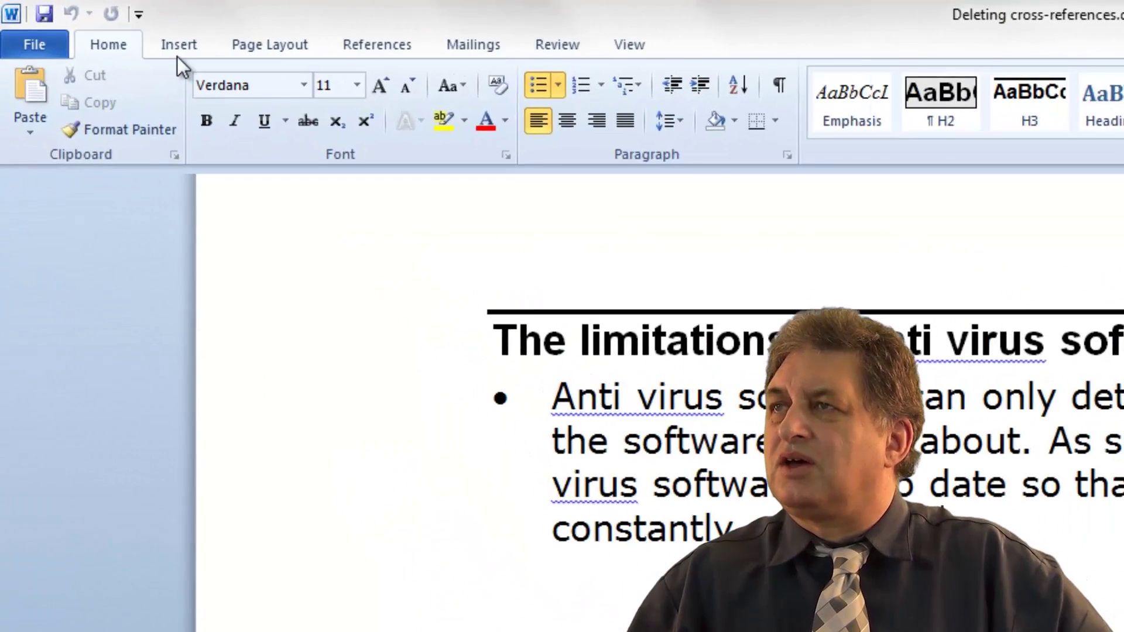
click(120, 31)
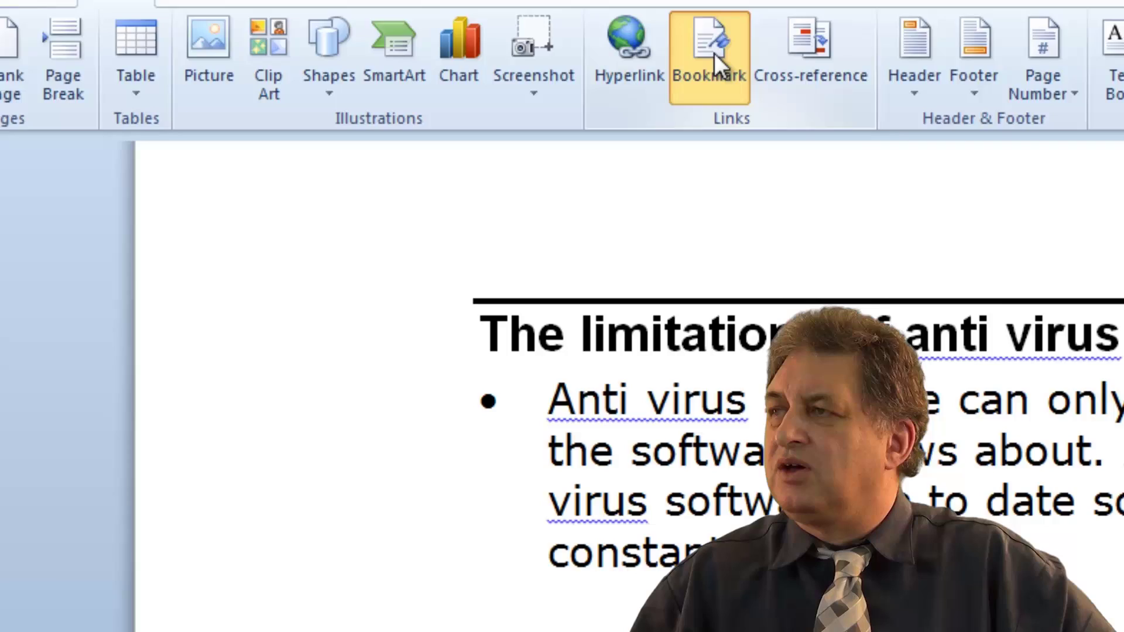
click(715, 54)
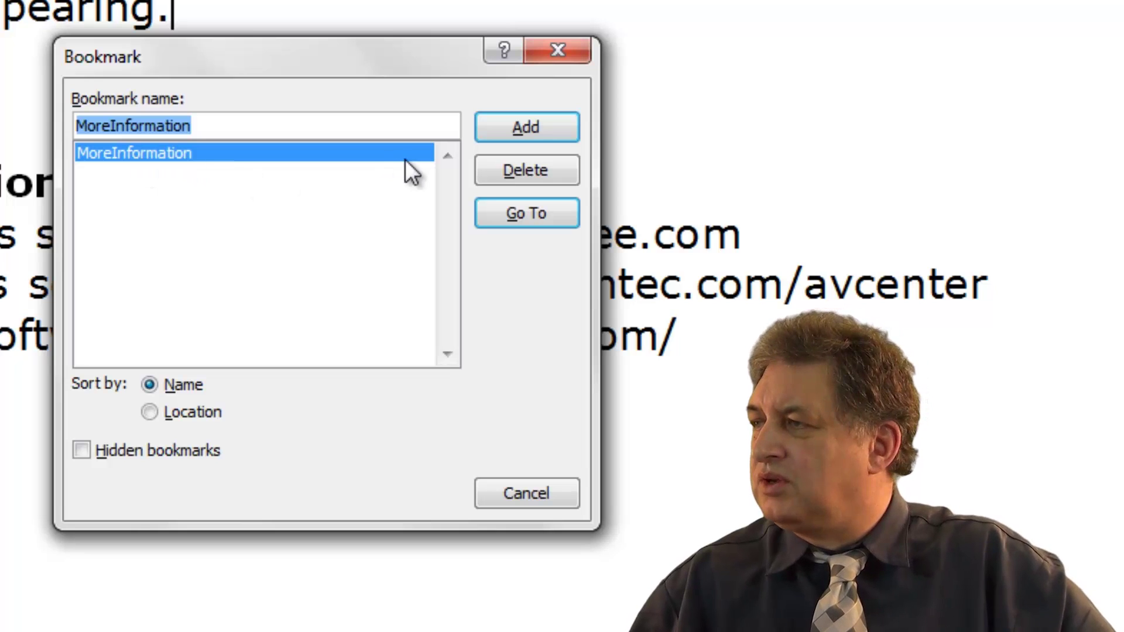
click(500, 170)
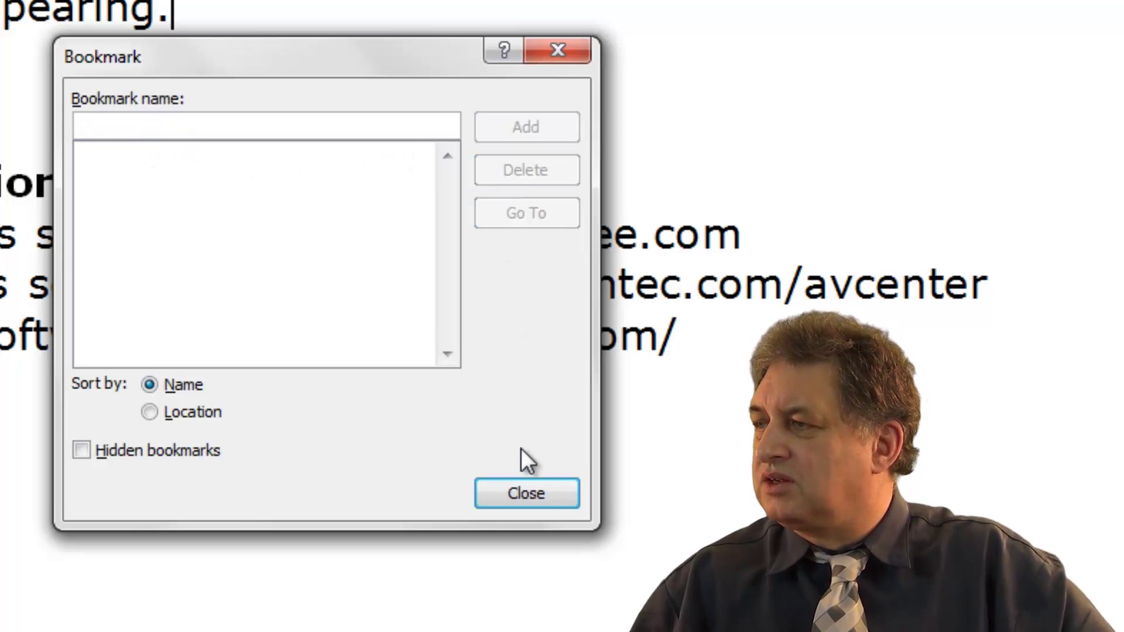
click(548, 479)
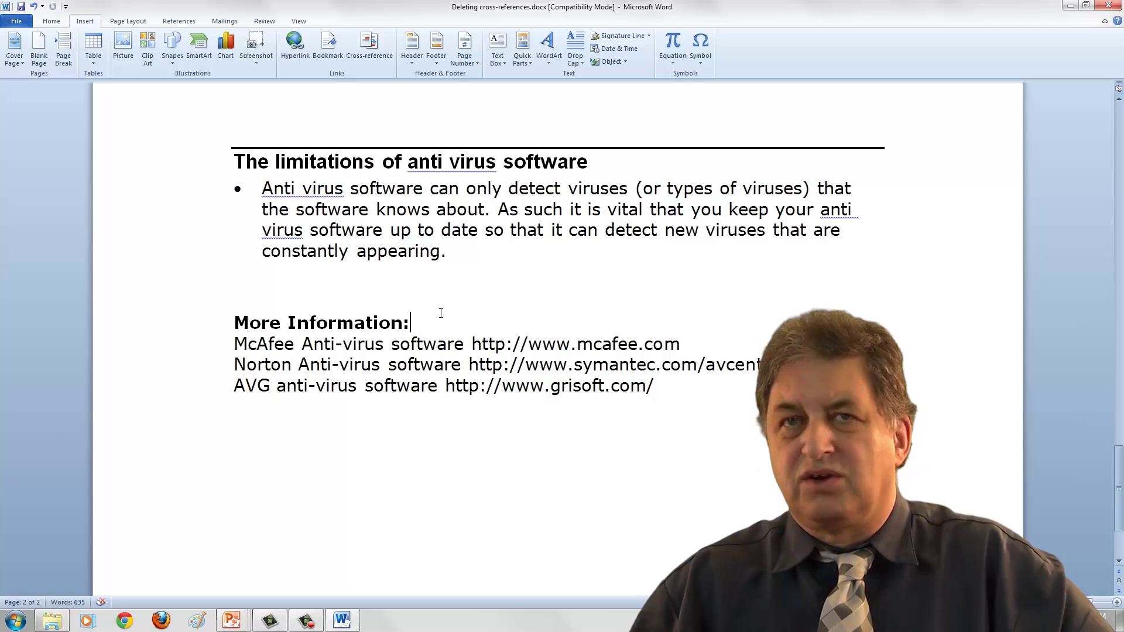